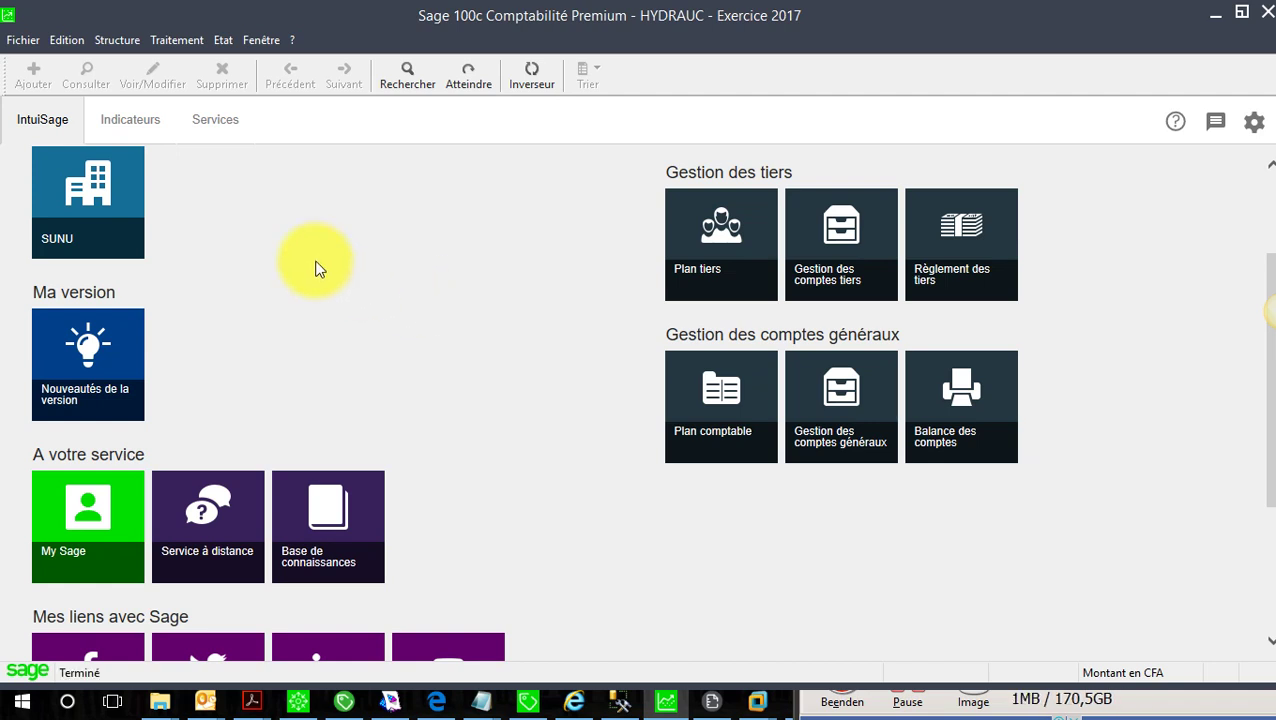
Step: Examine the identification and budget pages of general account 601000 Achat in the chart of accounts, and close it
click(112, 44)
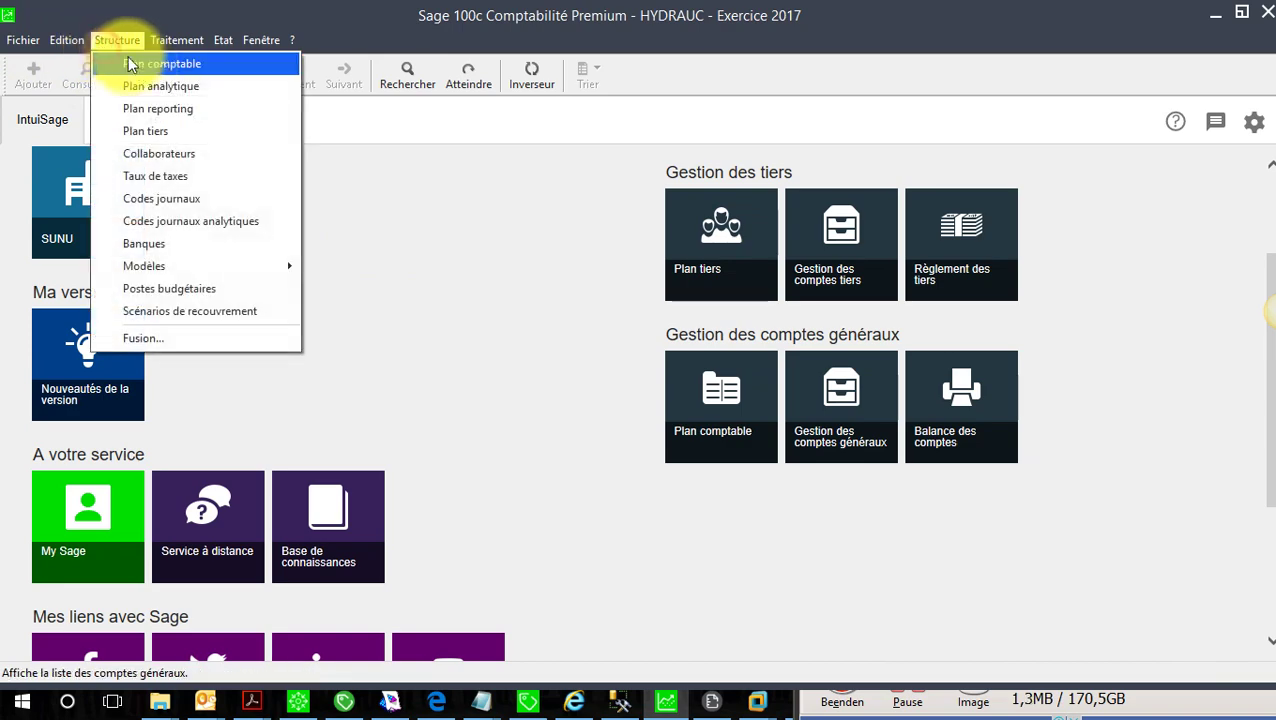
click(128, 57)
click(469, 332)
scroll(469, 332, down, 2)
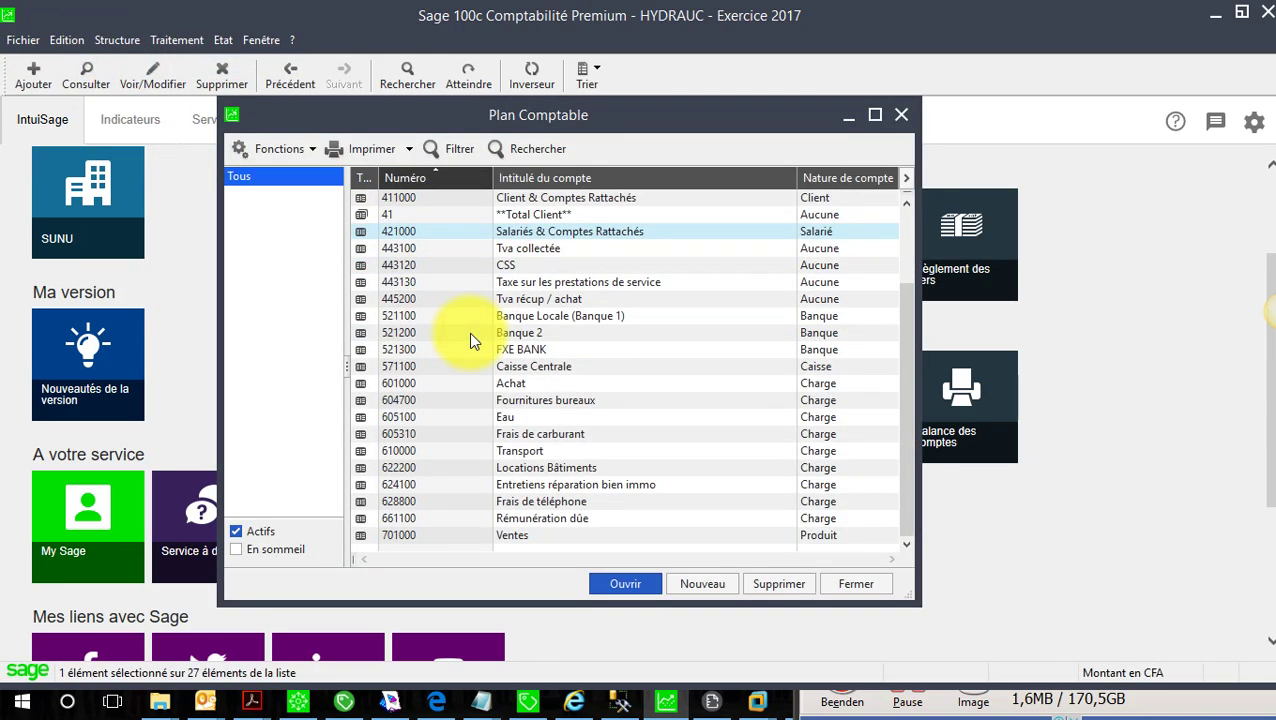
double_click(408, 388)
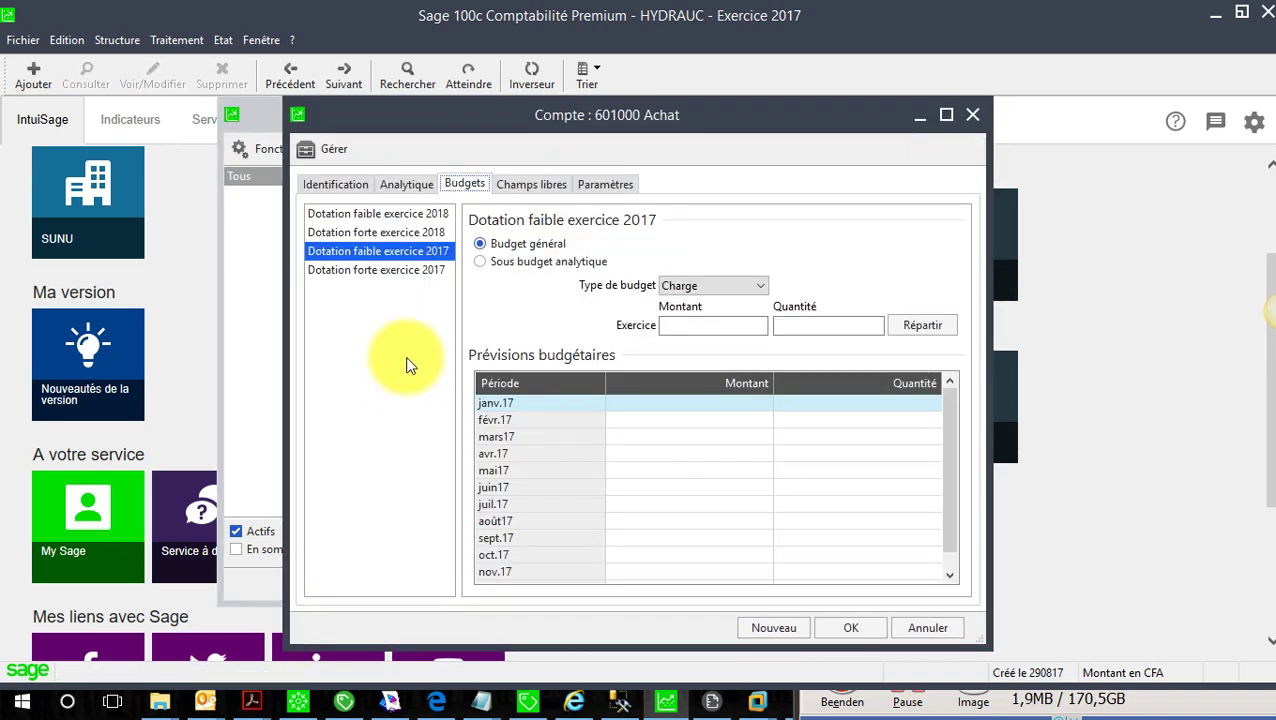
click(338, 184)
click(464, 184)
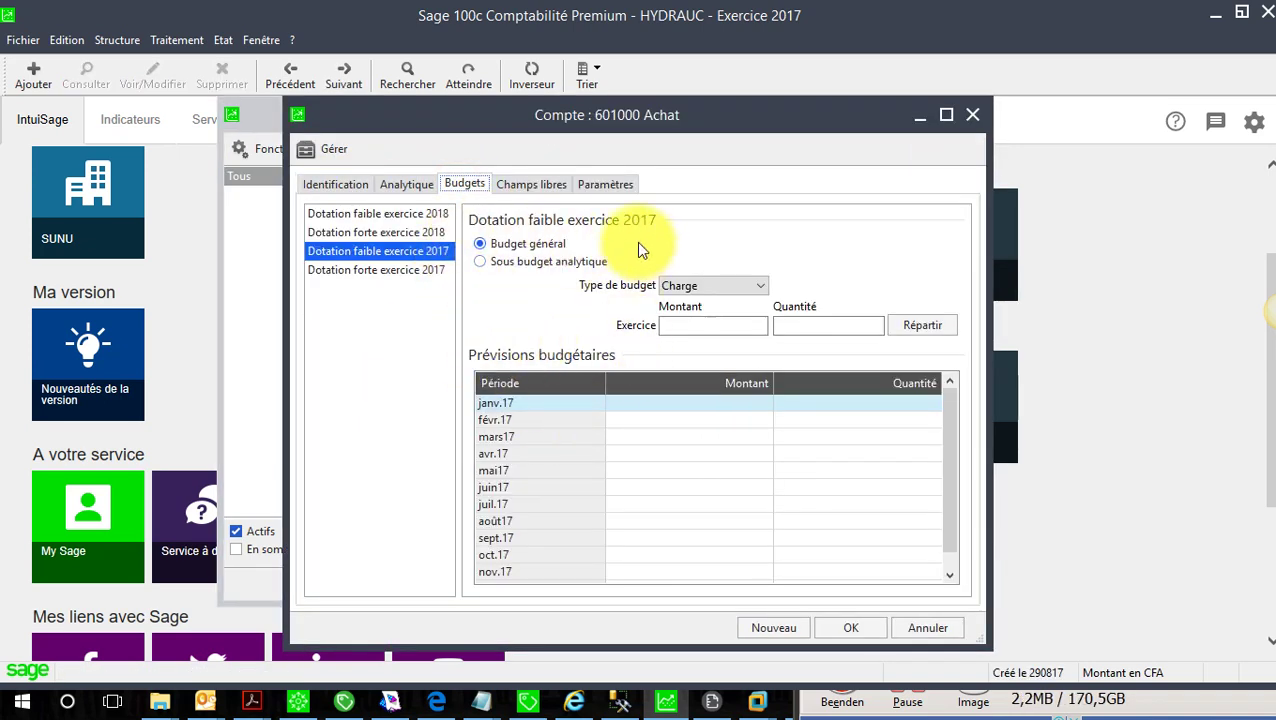
click(845, 627)
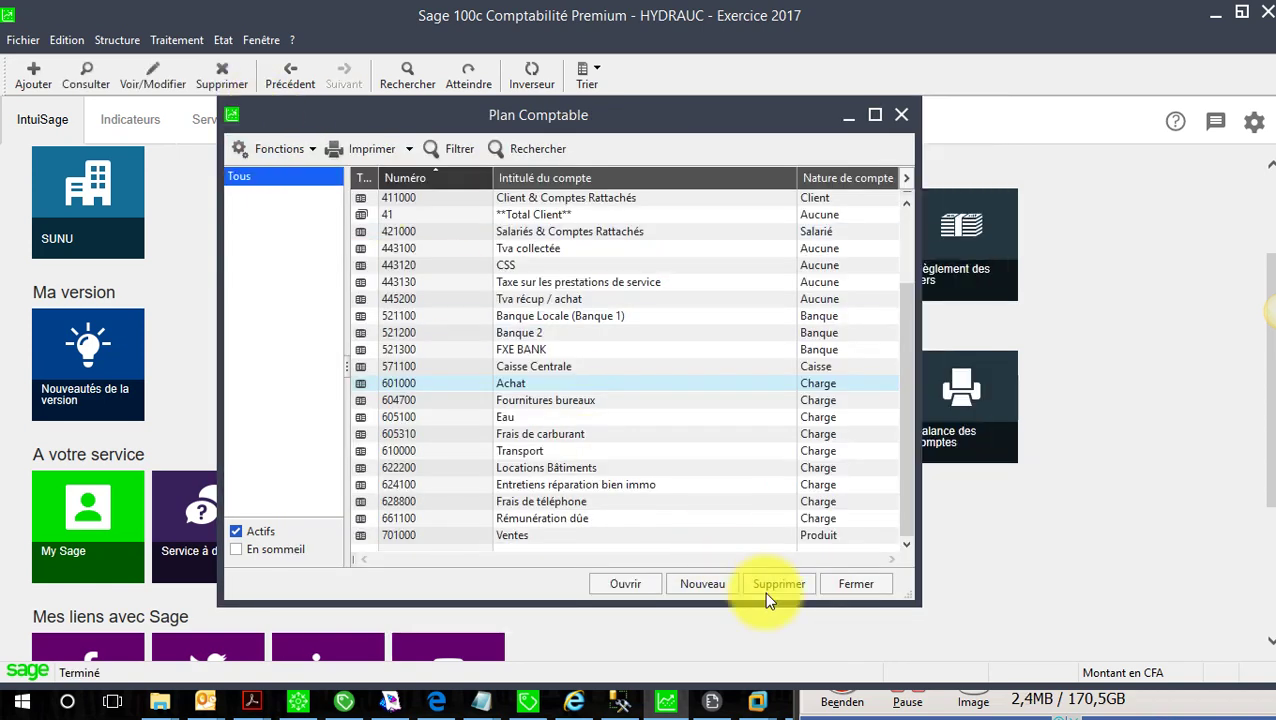
click(856, 584)
Step: Examine the record of analytical section DIRH Direction Ressources Humaines in the analytical plan, and close it
click(108, 46)
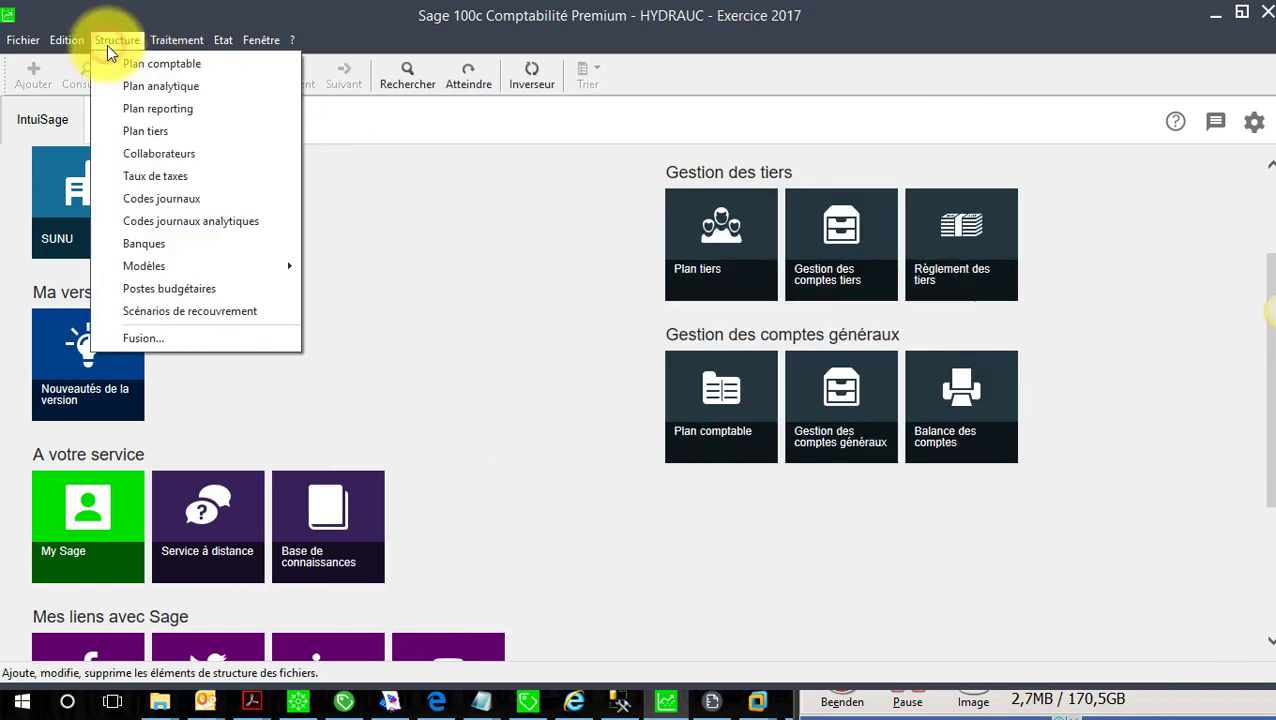
click(135, 87)
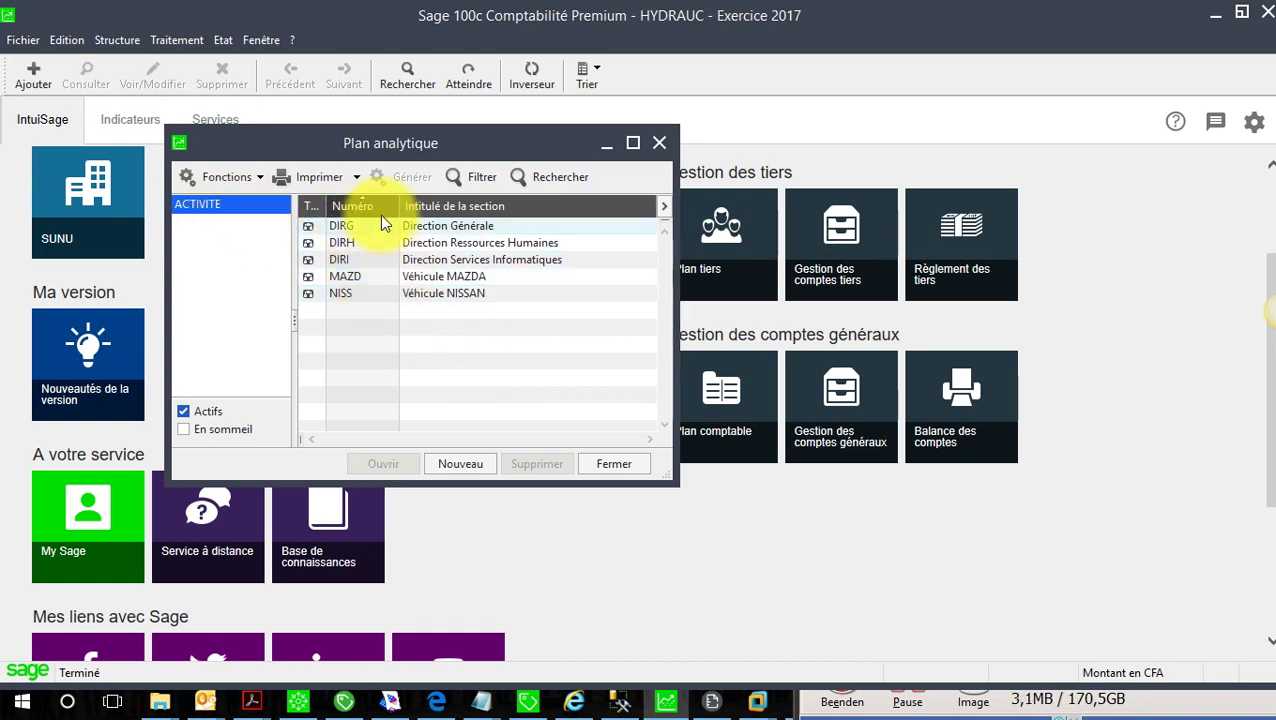
double_click(431, 249)
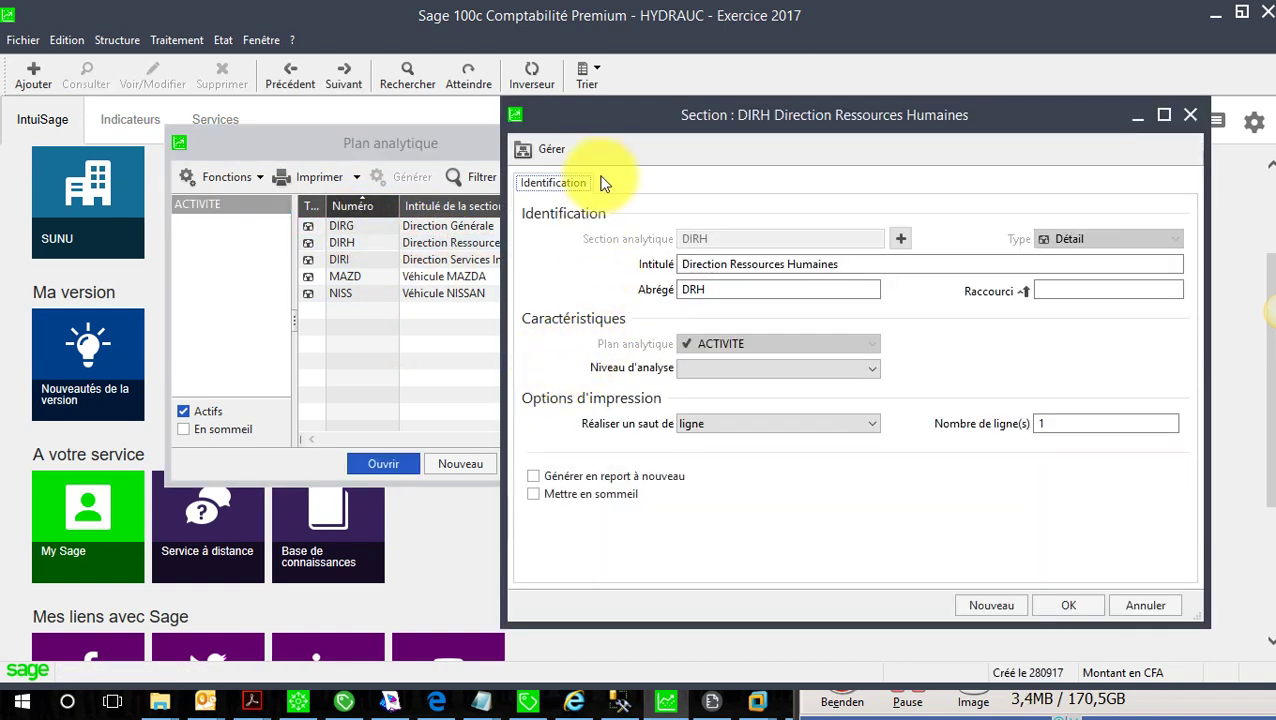
drag(620, 115, 535, 141)
click(976, 632)
click(655, 462)
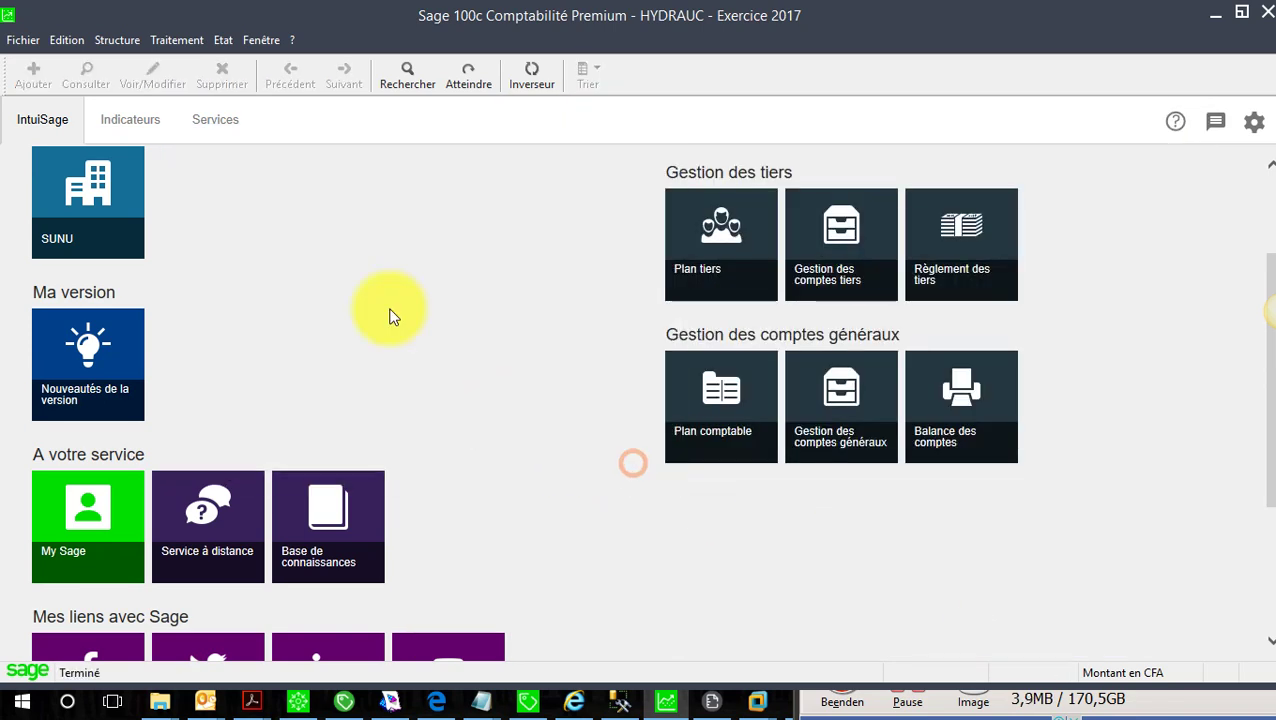
Step: Enable budget management on analytical sections in the company's general analytical parameters
click(34, 45)
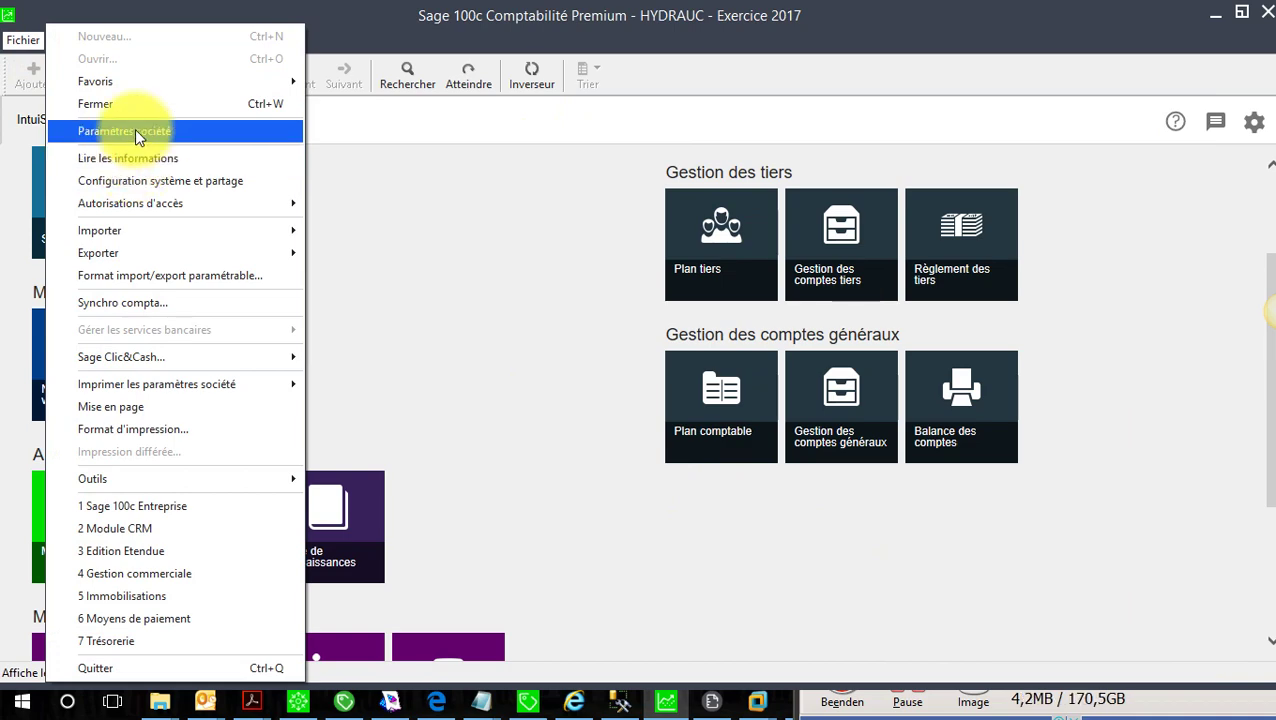
click(135, 129)
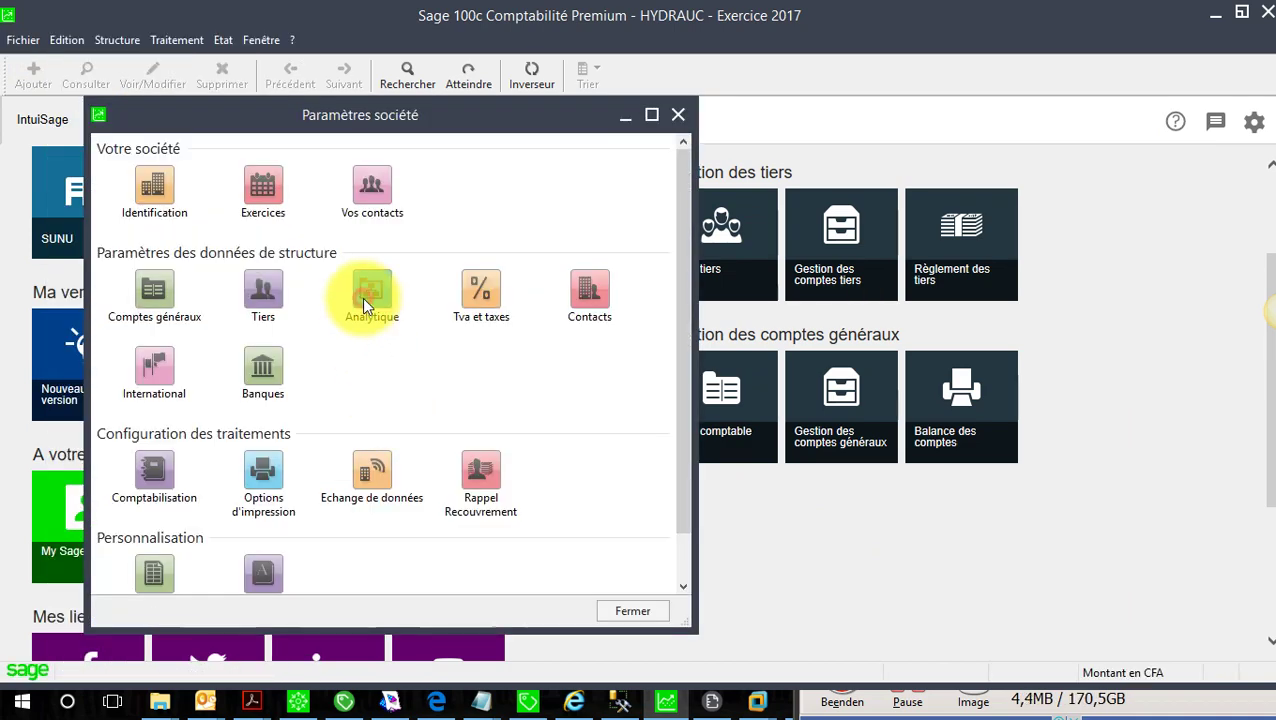
double_click(362, 297)
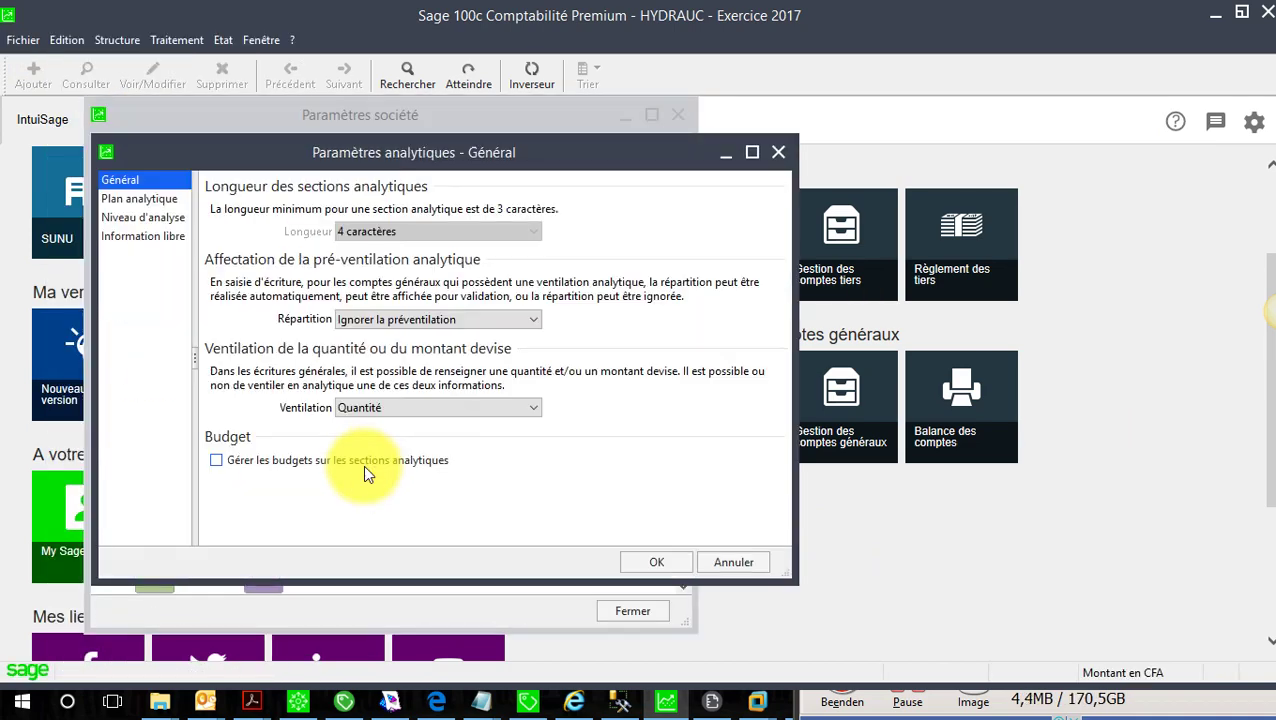
click(216, 461)
click(651, 564)
click(633, 612)
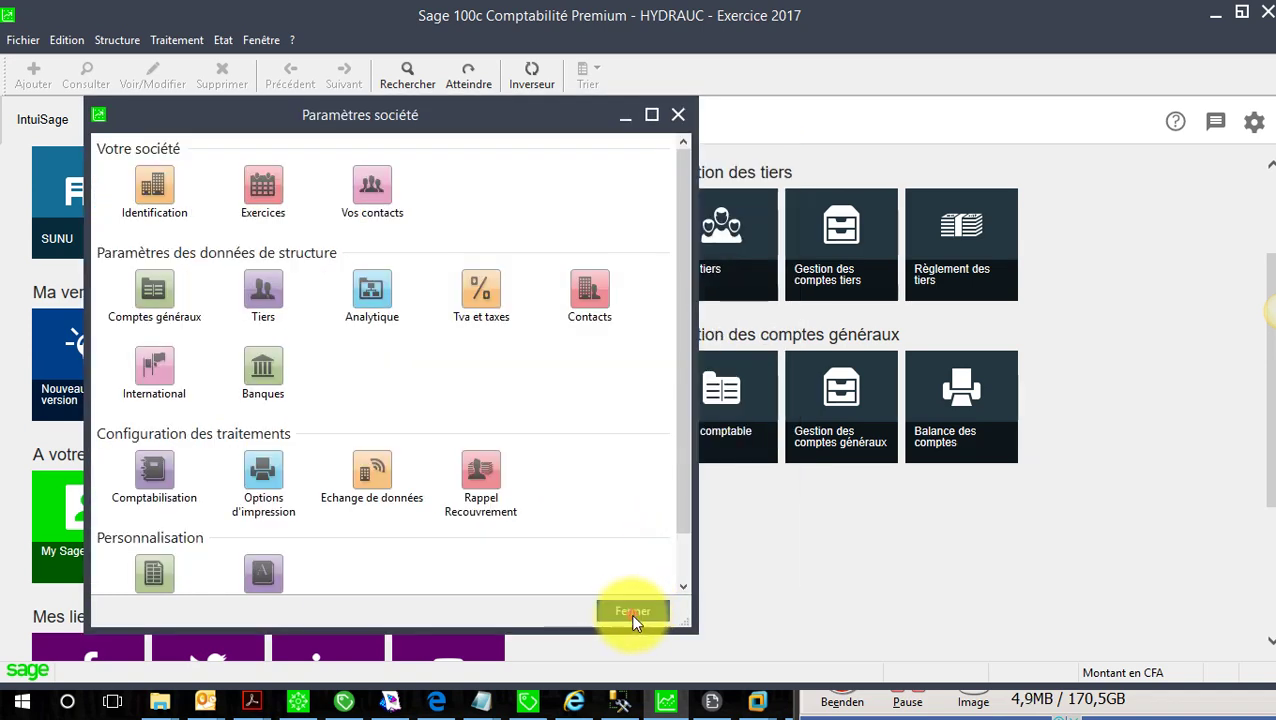
Step: Open analytical section DIRG Direction Générale and examine its low and high budget allocations for 2017 and 2018
click(112, 42)
click(160, 86)
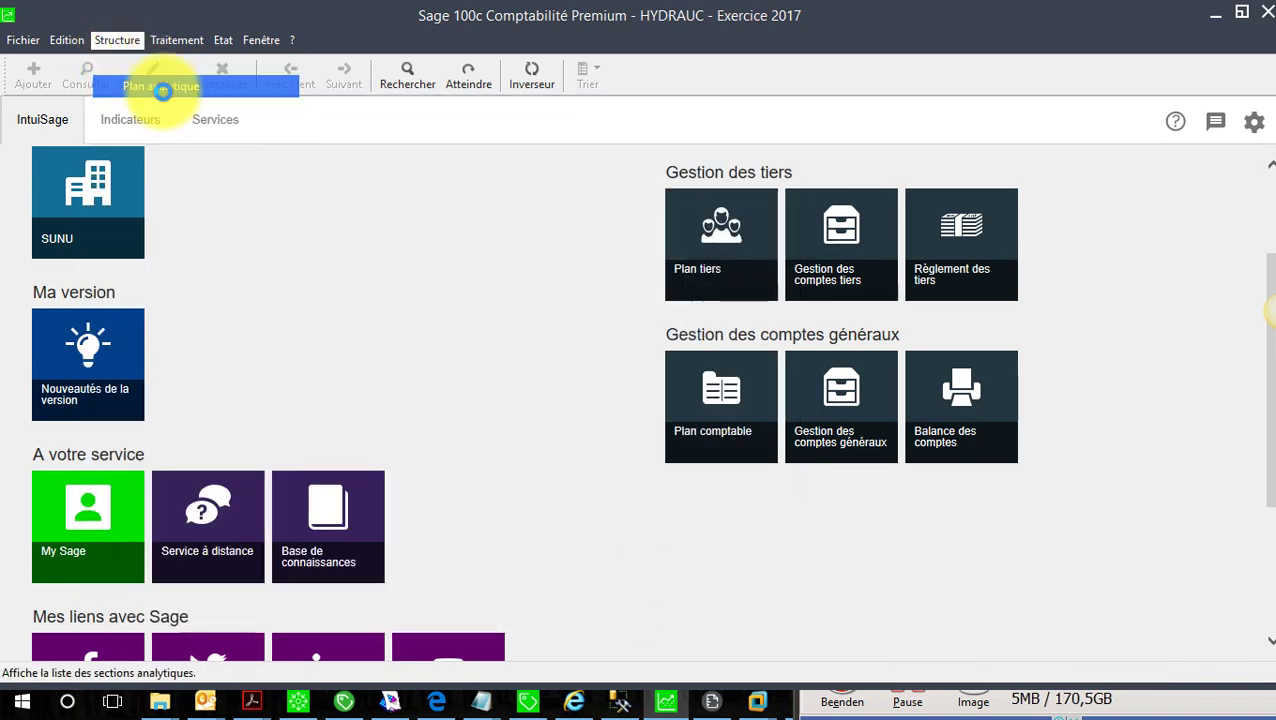
double_click(360, 230)
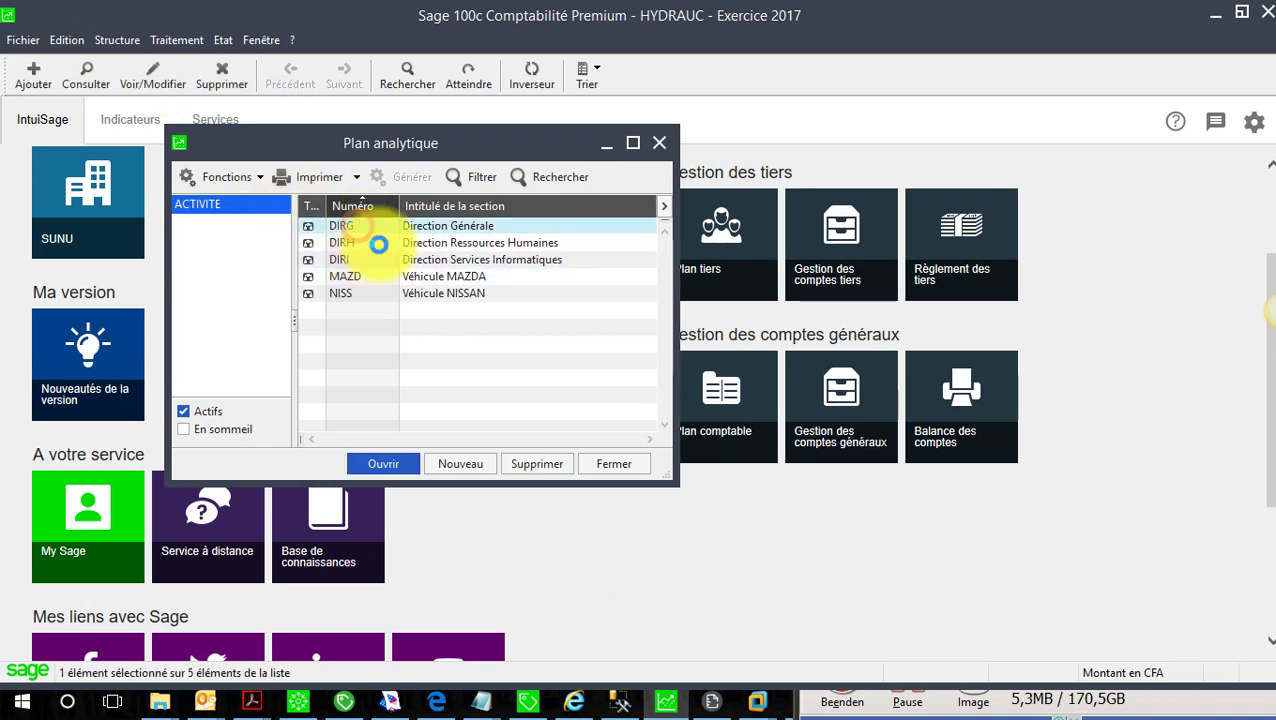
click(531, 210)
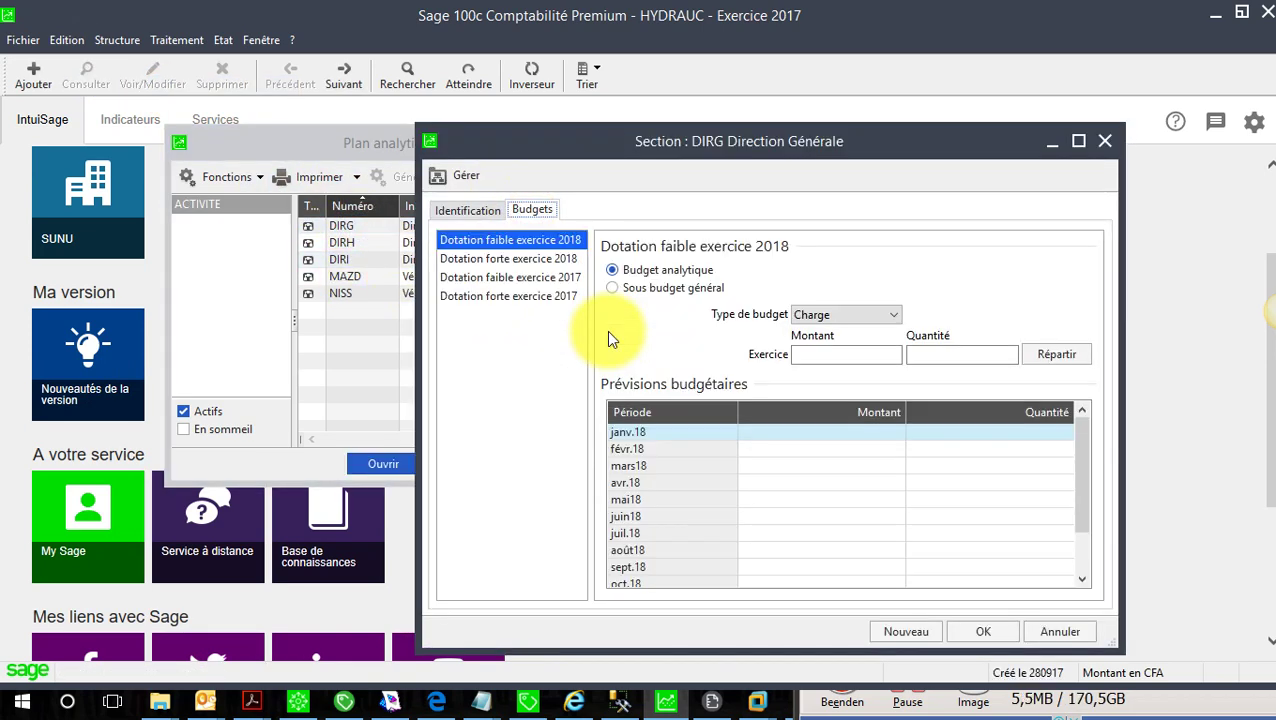
click(563, 277)
click(556, 296)
click(557, 276)
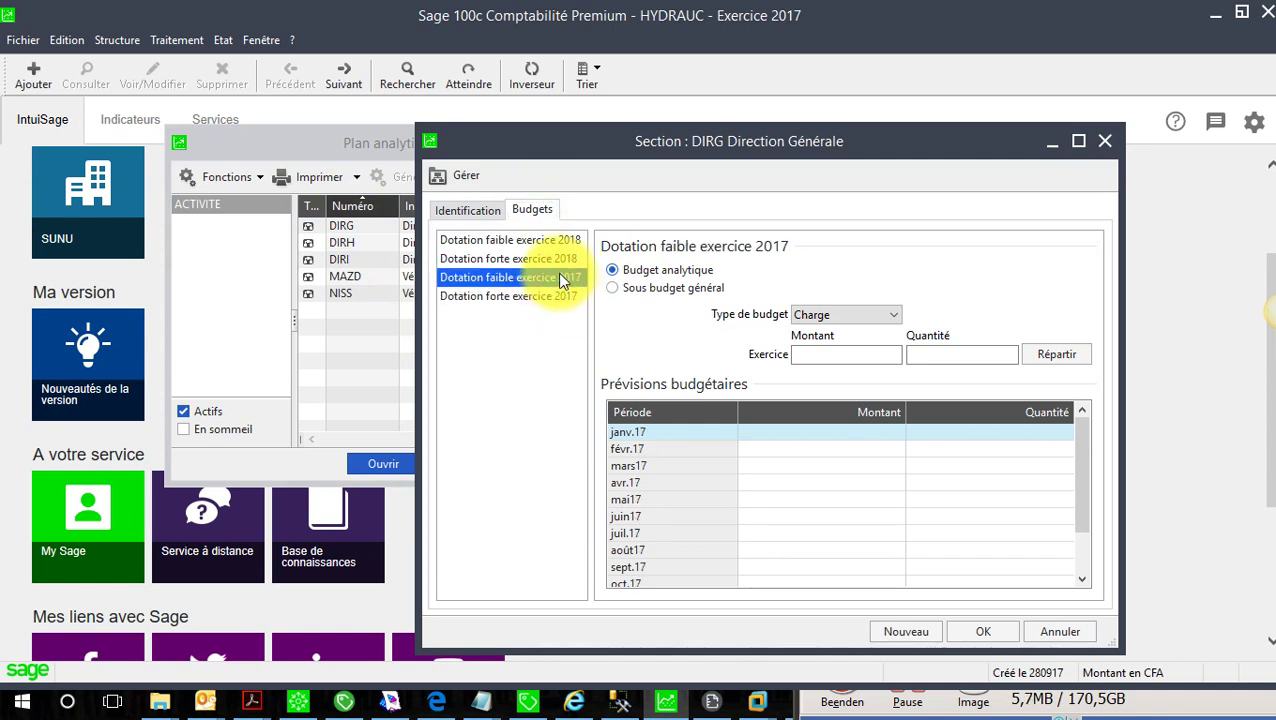
click(555, 258)
click(552, 241)
click(558, 277)
click(555, 296)
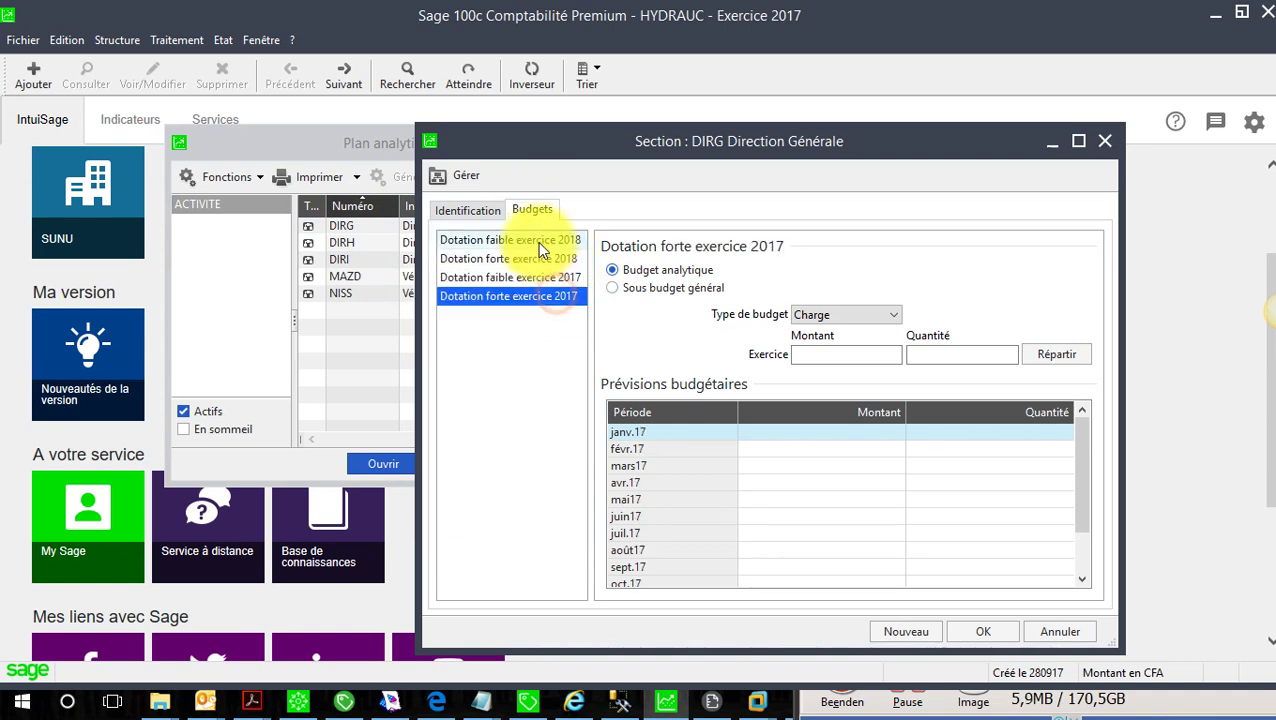
click(540, 242)
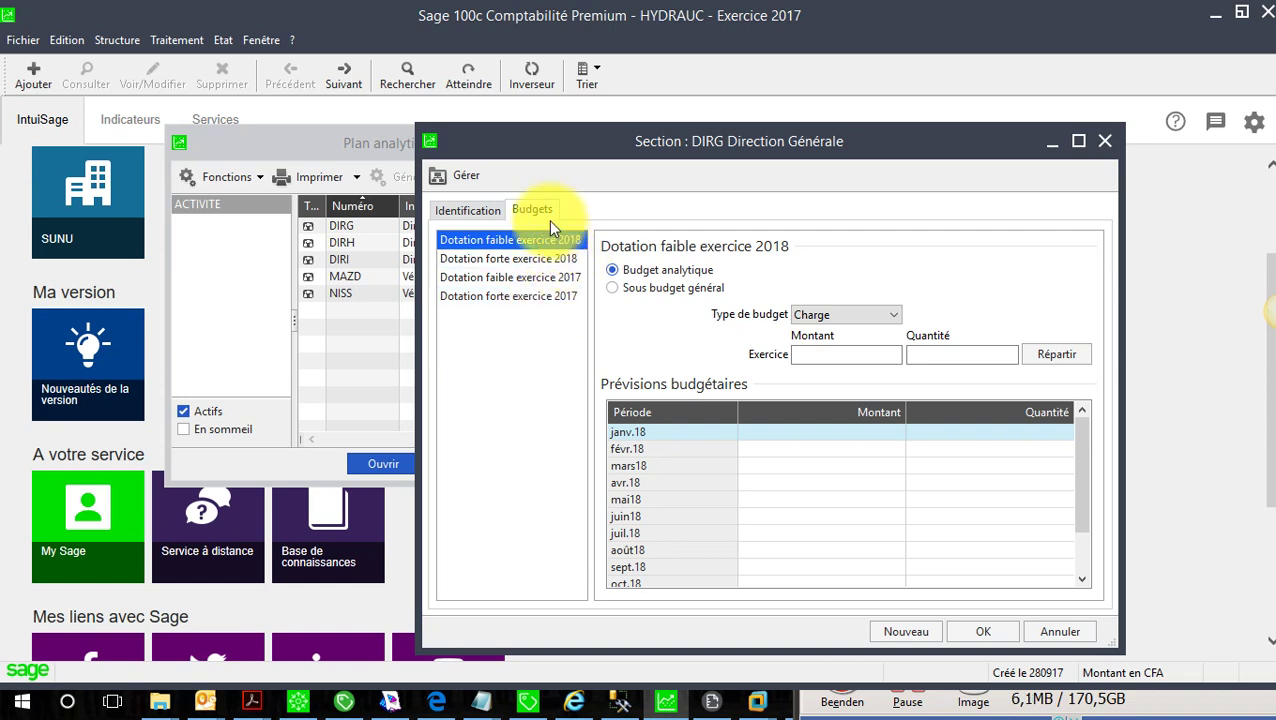
Step: Check which fiscal years are available for the DIRG section's budgets, and close the section and the analytical plan
click(492, 212)
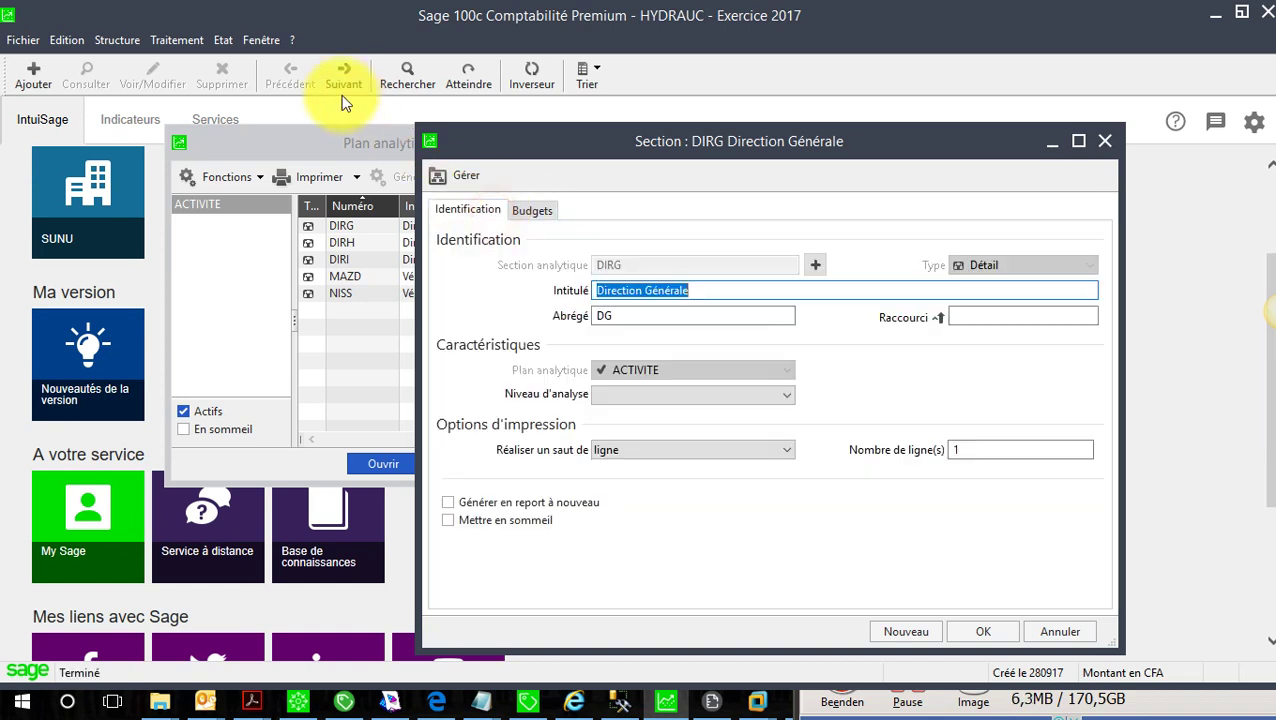
click(258, 41)
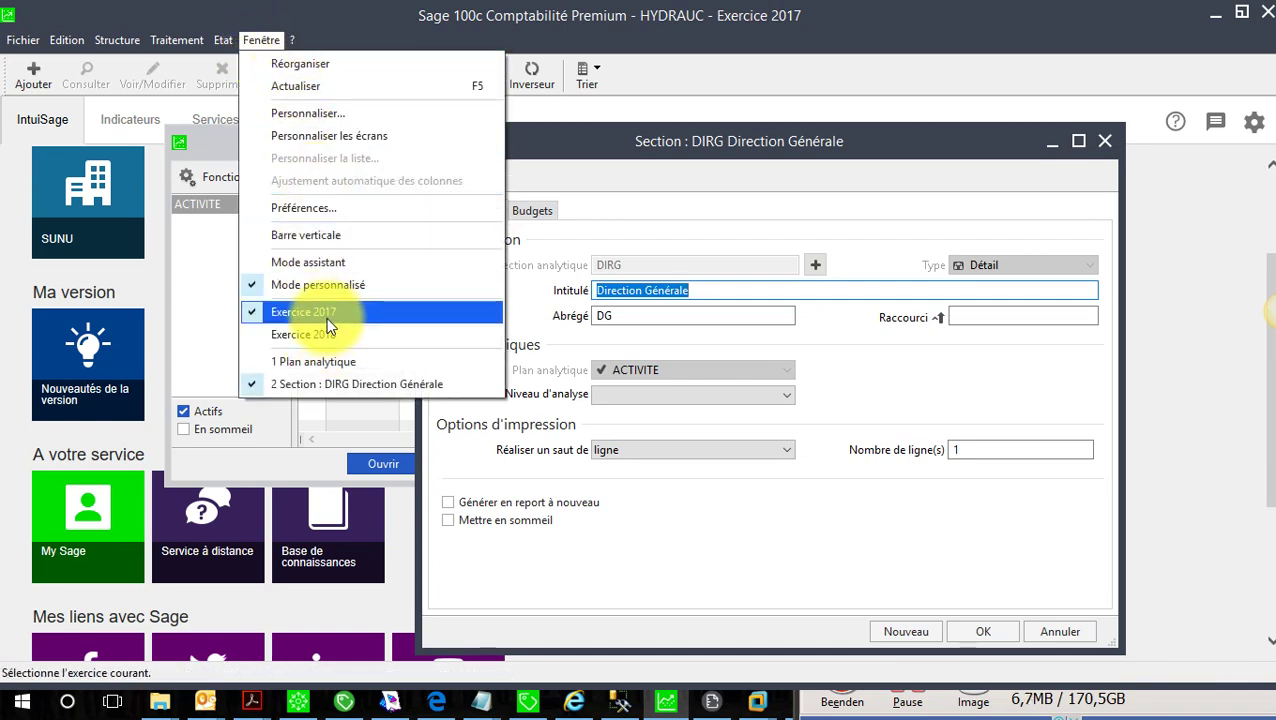
click(698, 188)
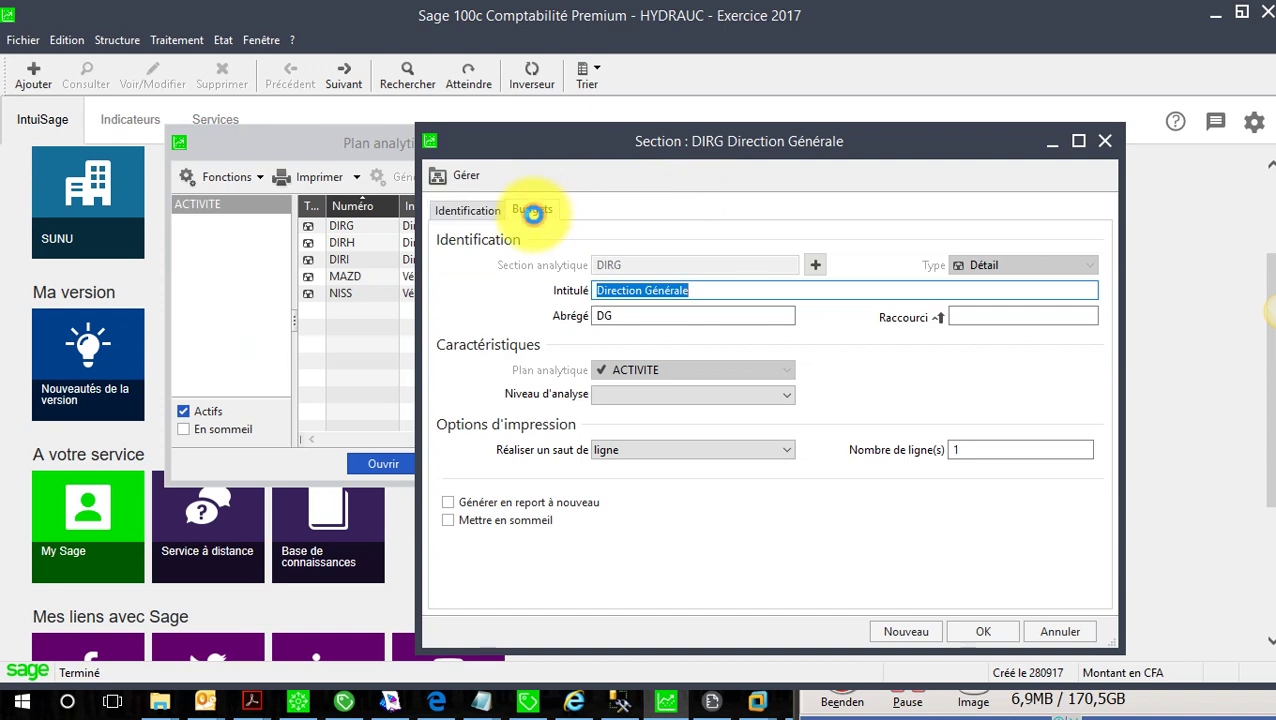
click(534, 209)
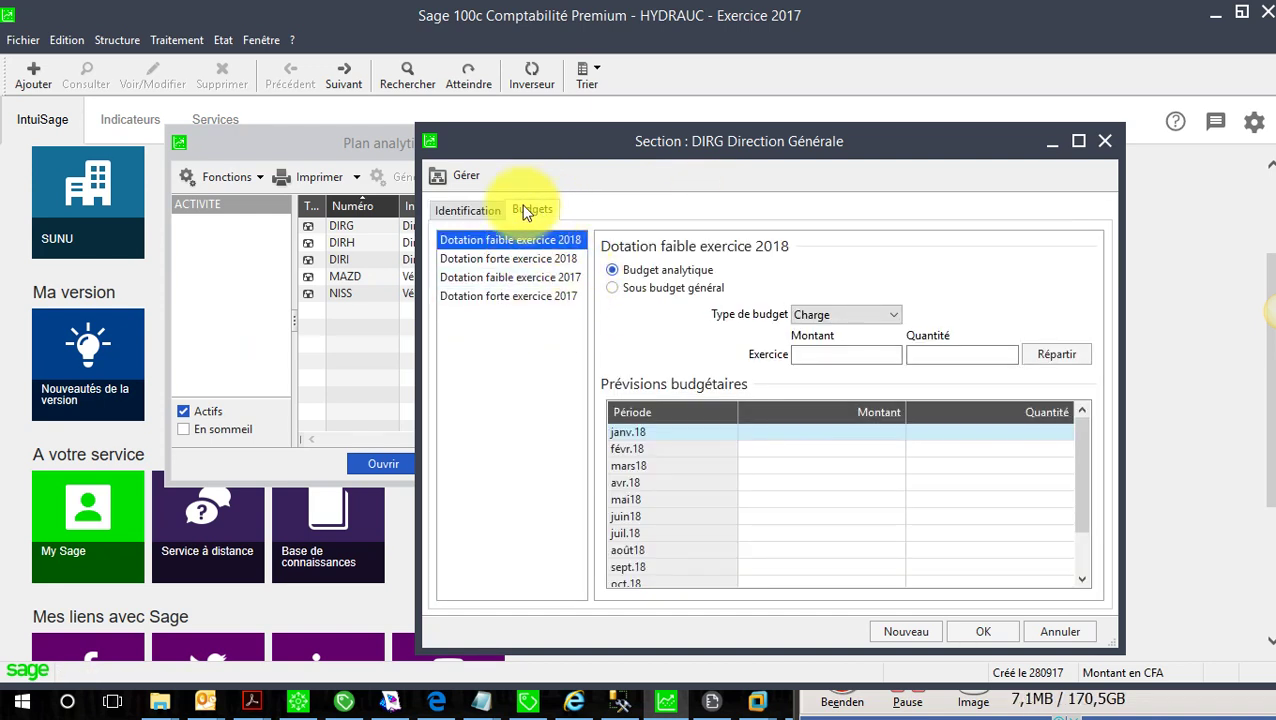
click(978, 634)
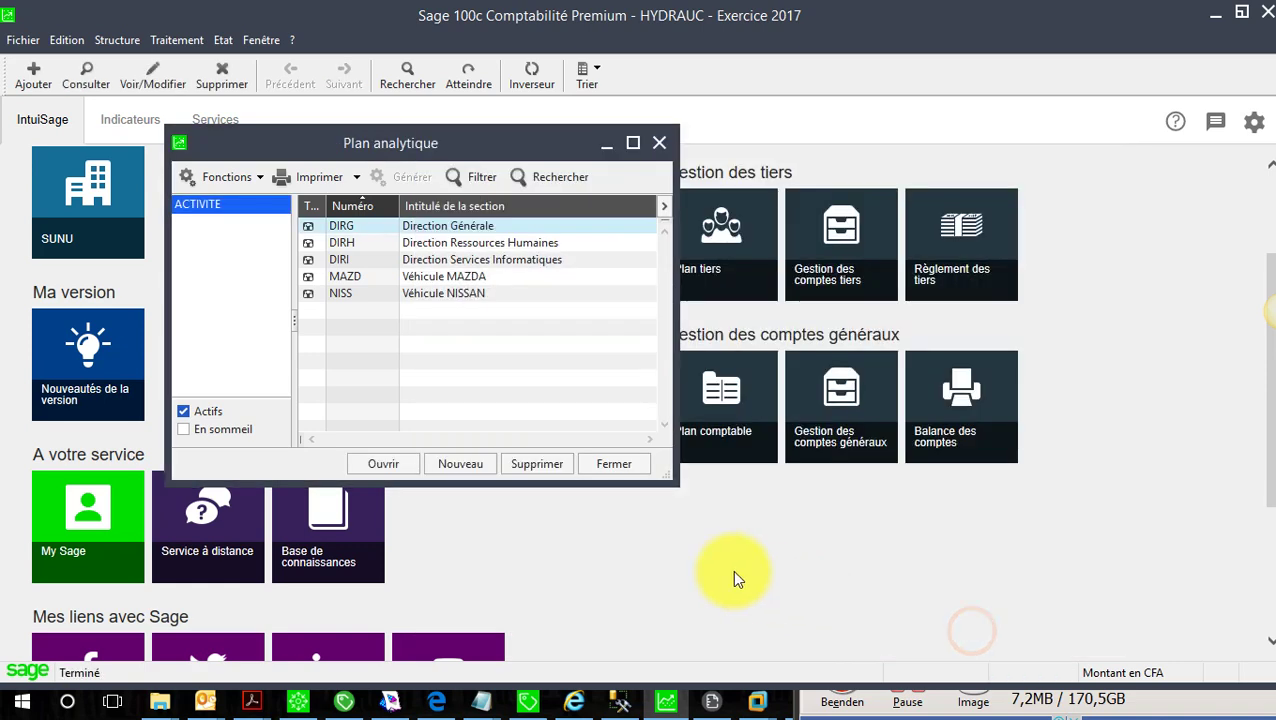
click(616, 462)
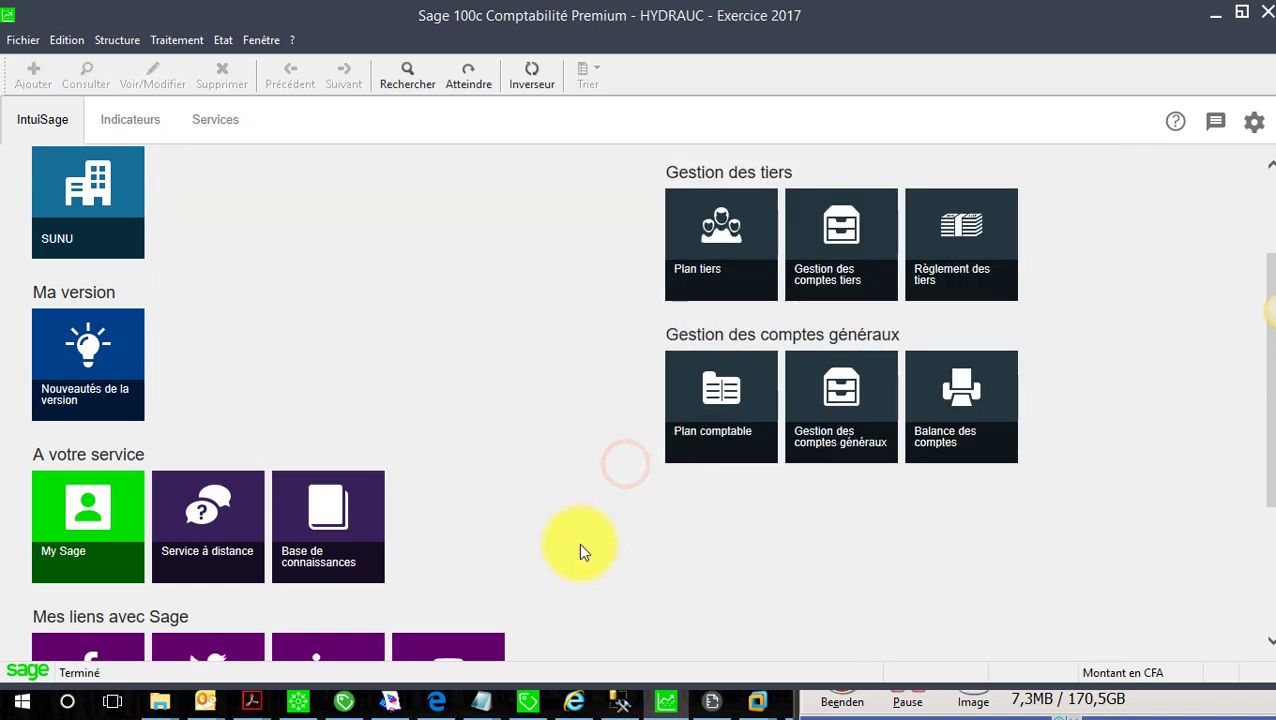
Step: Open the budgets of general account 601000 Achat from the chart of accounts, keeping Charge as the budget type
click(111, 39)
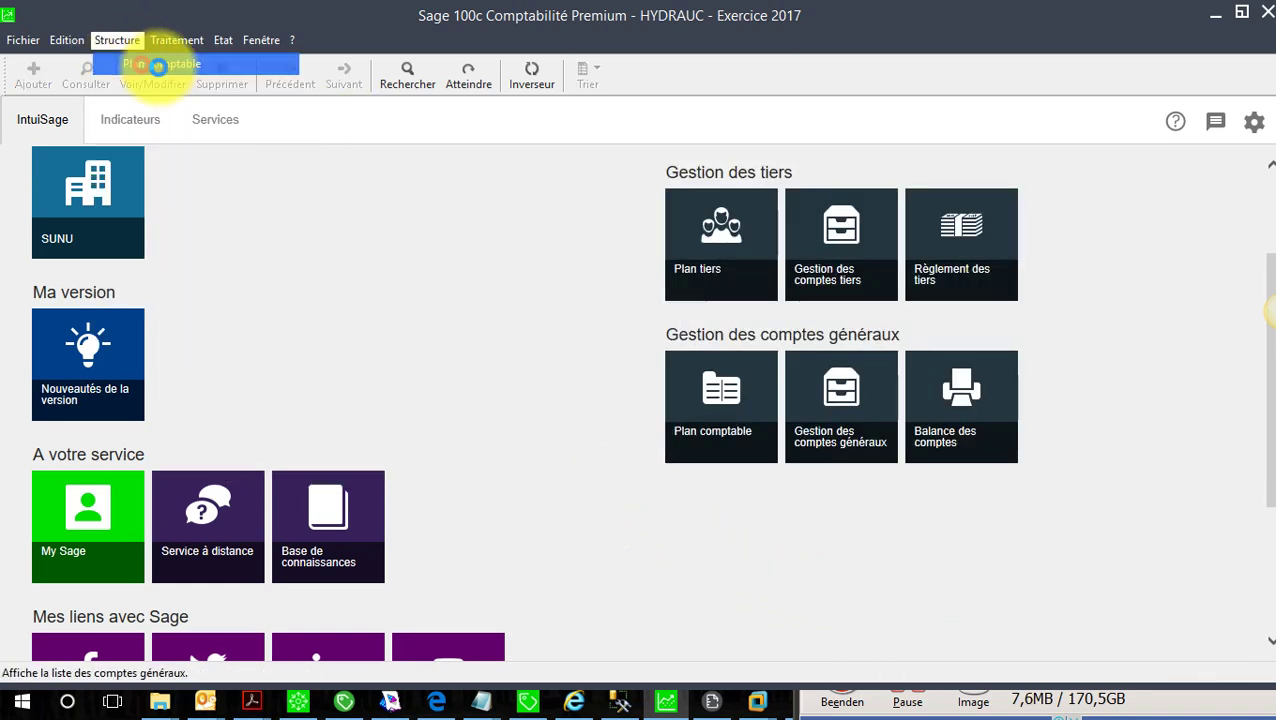
click(143, 65)
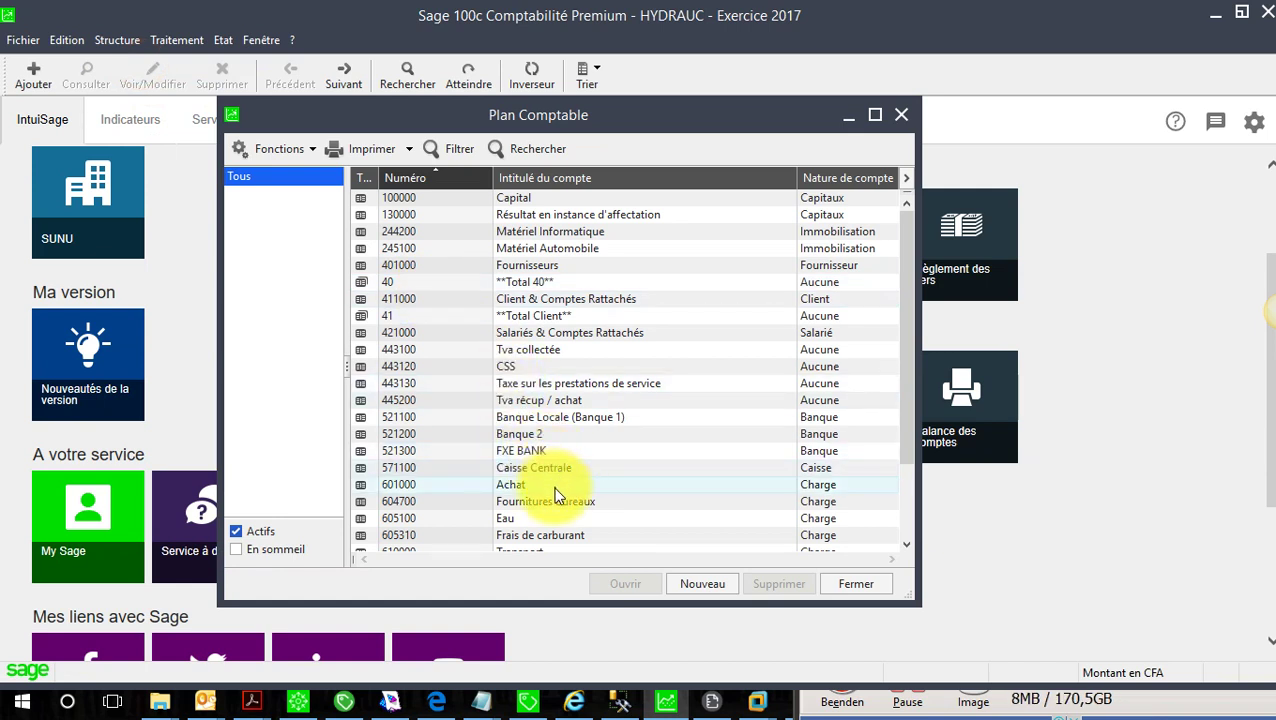
drag(900, 441, 899, 515)
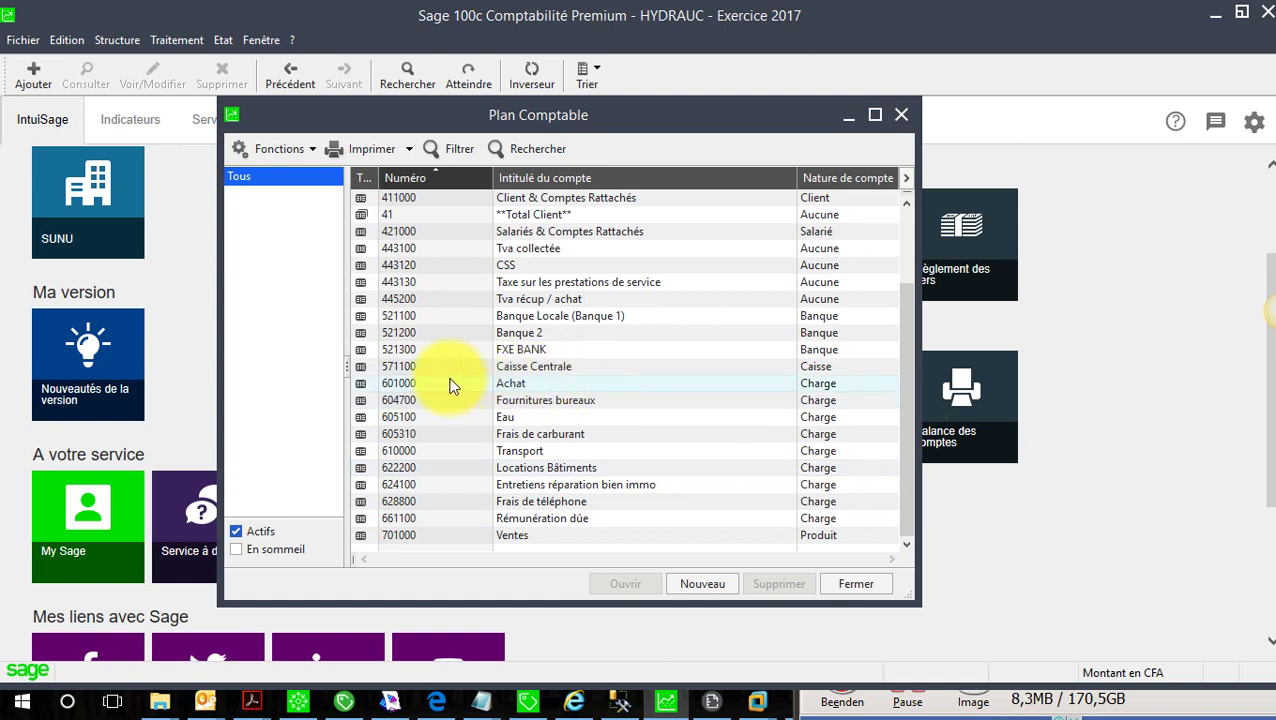
click(415, 383)
click(620, 581)
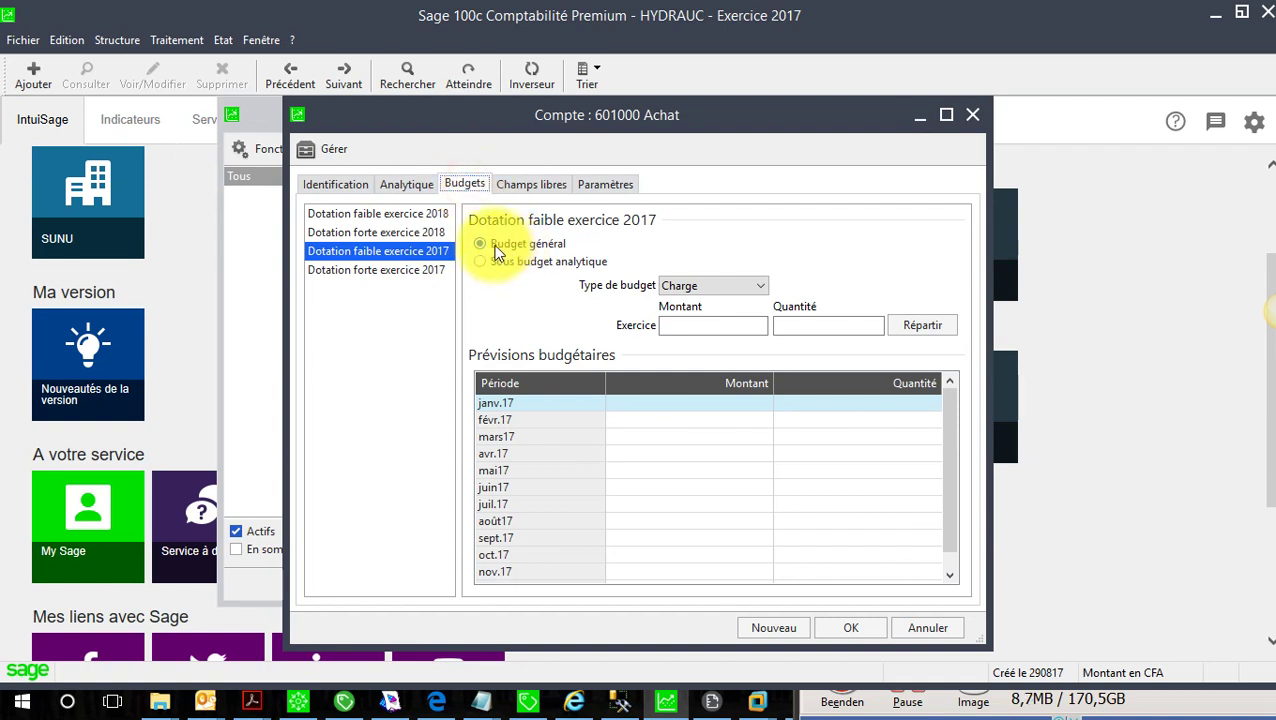
click(746, 290)
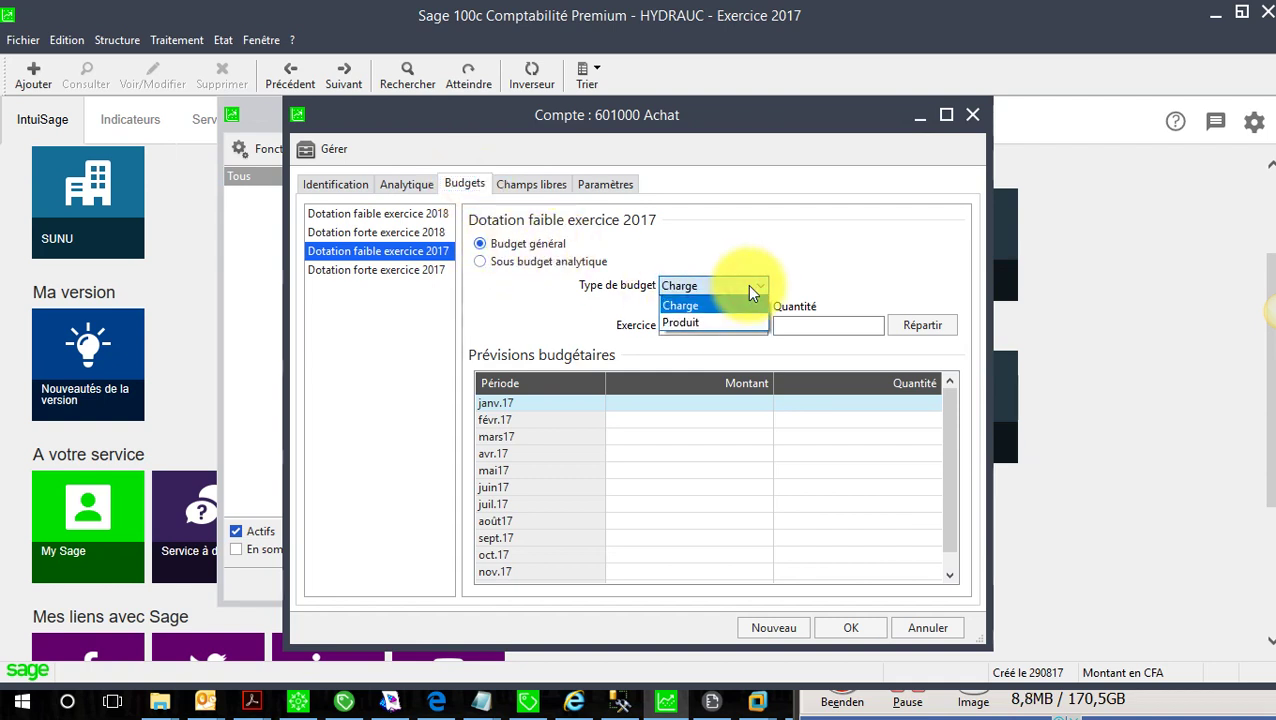
click(750, 289)
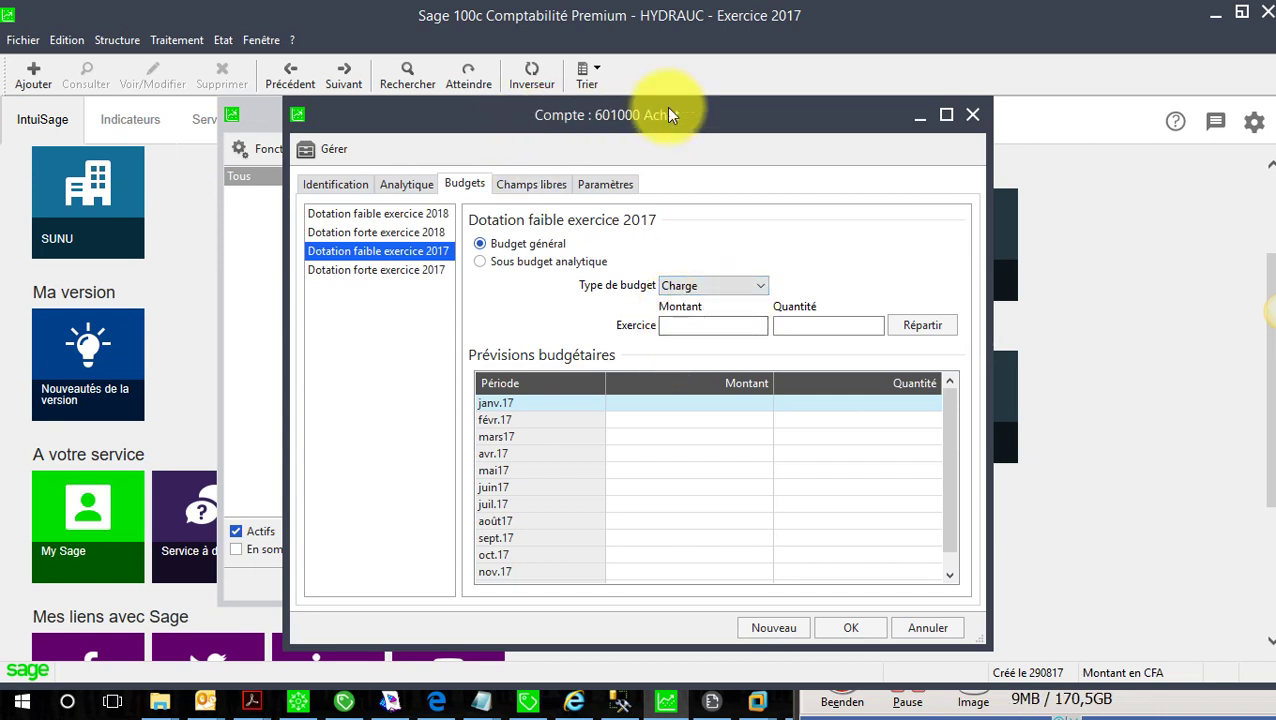
Step: Set the annual amount of account 601000's Dotation faible exercice 2017 to 450000 and distribute it across the monthly periods
drag(666, 107, 652, 104)
click(686, 324)
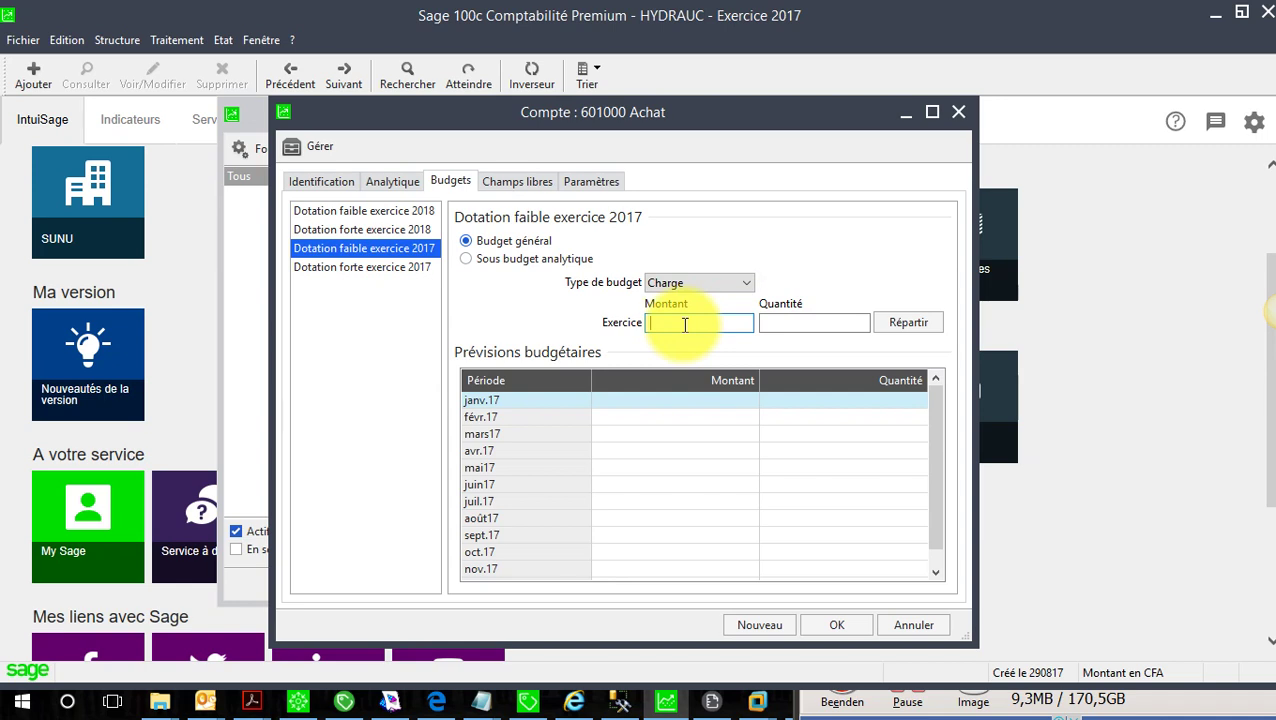
text(450000)
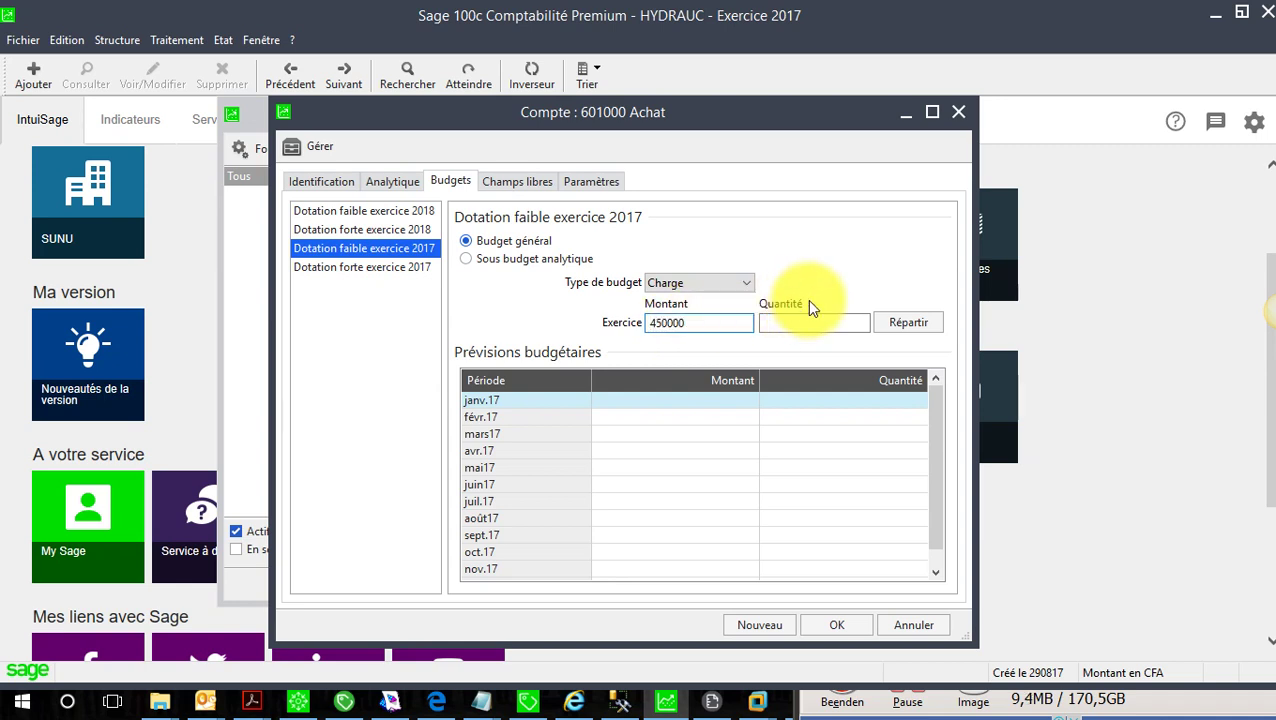
click(906, 322)
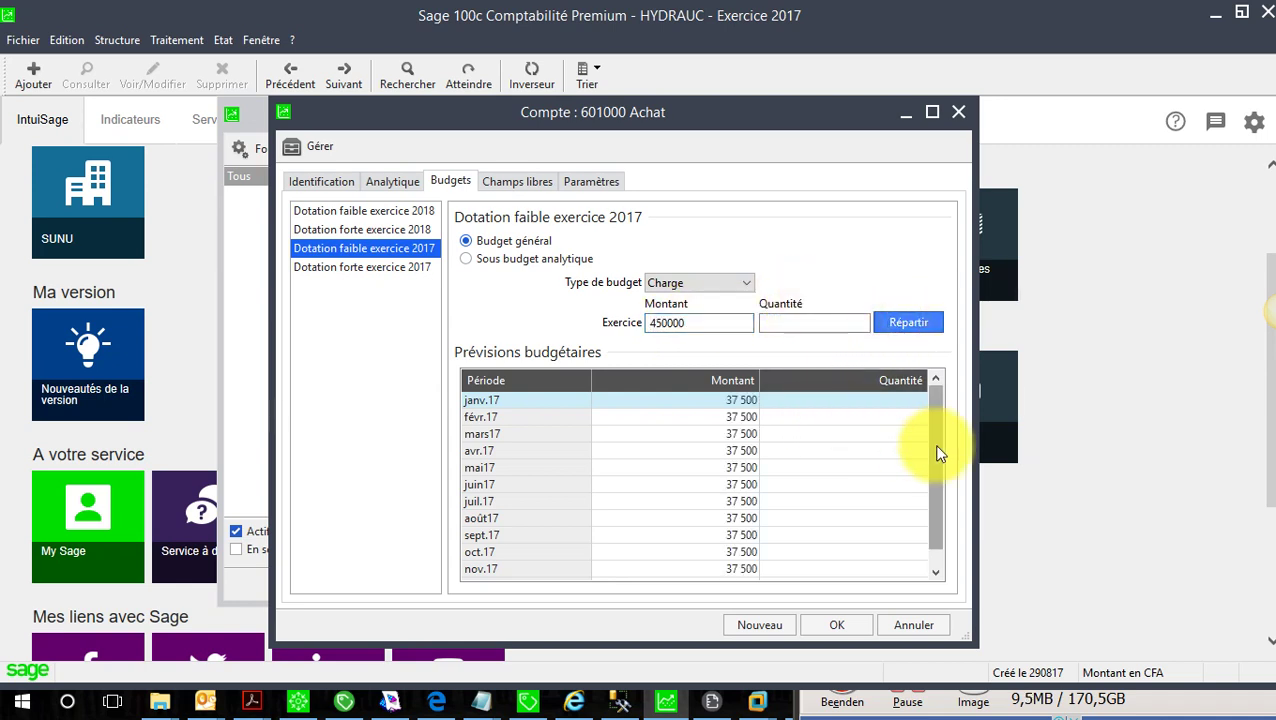
scroll(931, 511, down, 1)
drag(930, 505, 938, 450)
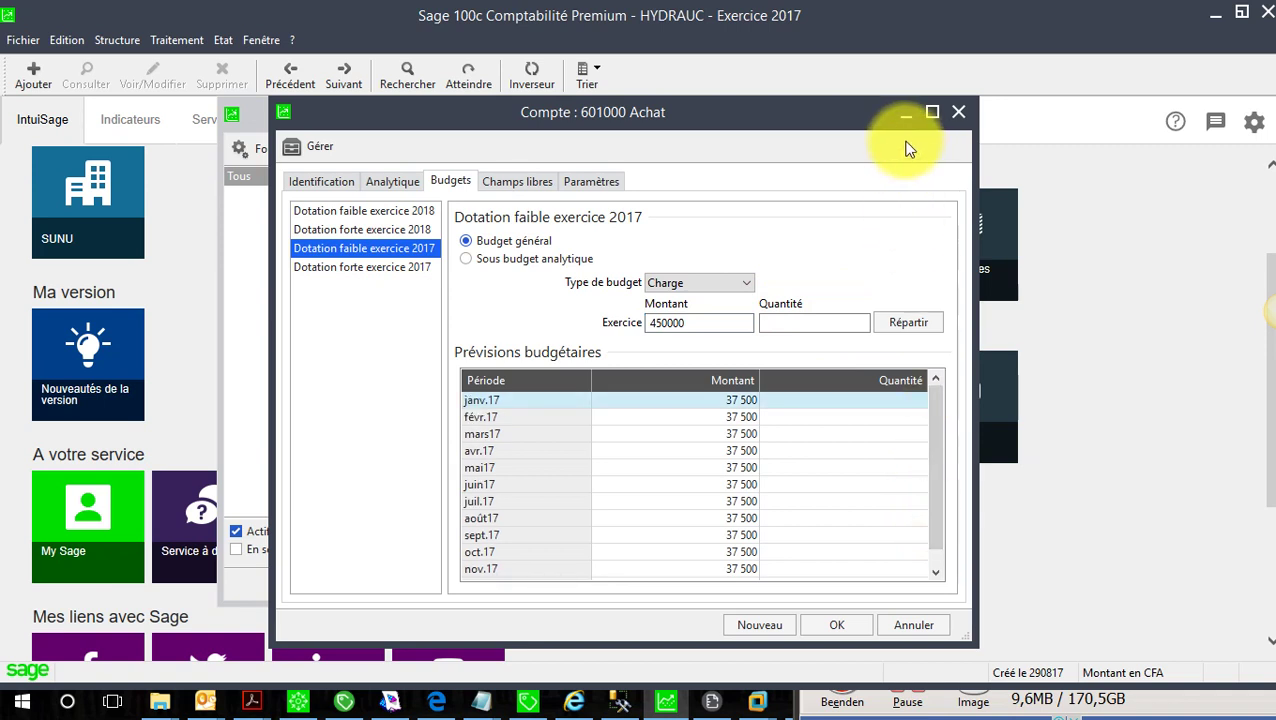
Step: Set the févr.17 amount in account 601000's Dotation faible exercice 2017 to 40000, check the annual amount and validate the account
drag(859, 108, 856, 114)
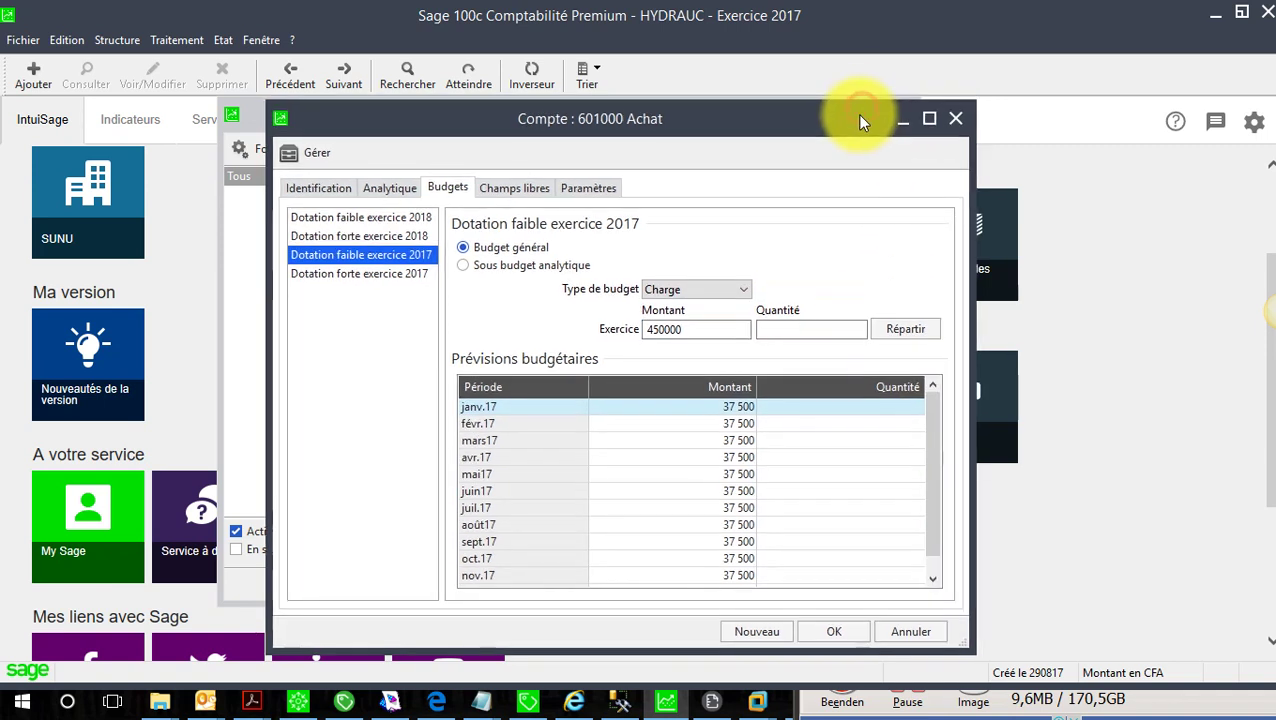
double_click(716, 425)
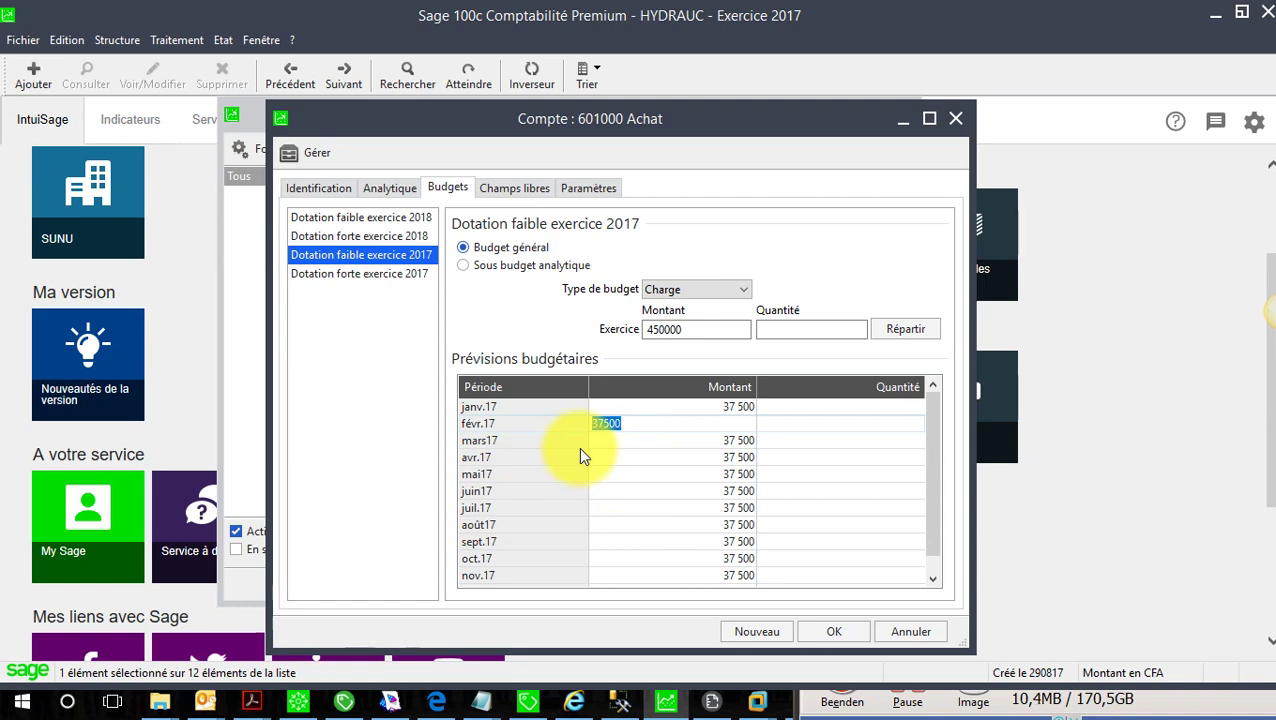
text(40 )
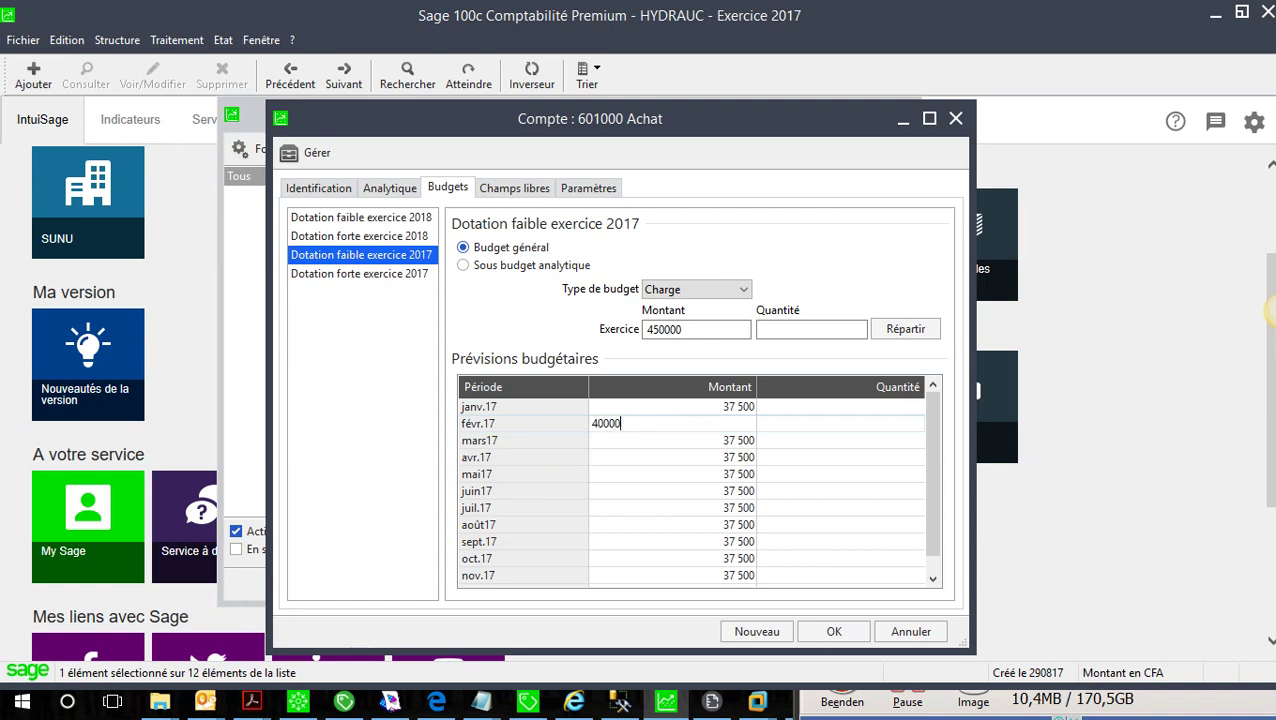
text(000)
click(579, 447)
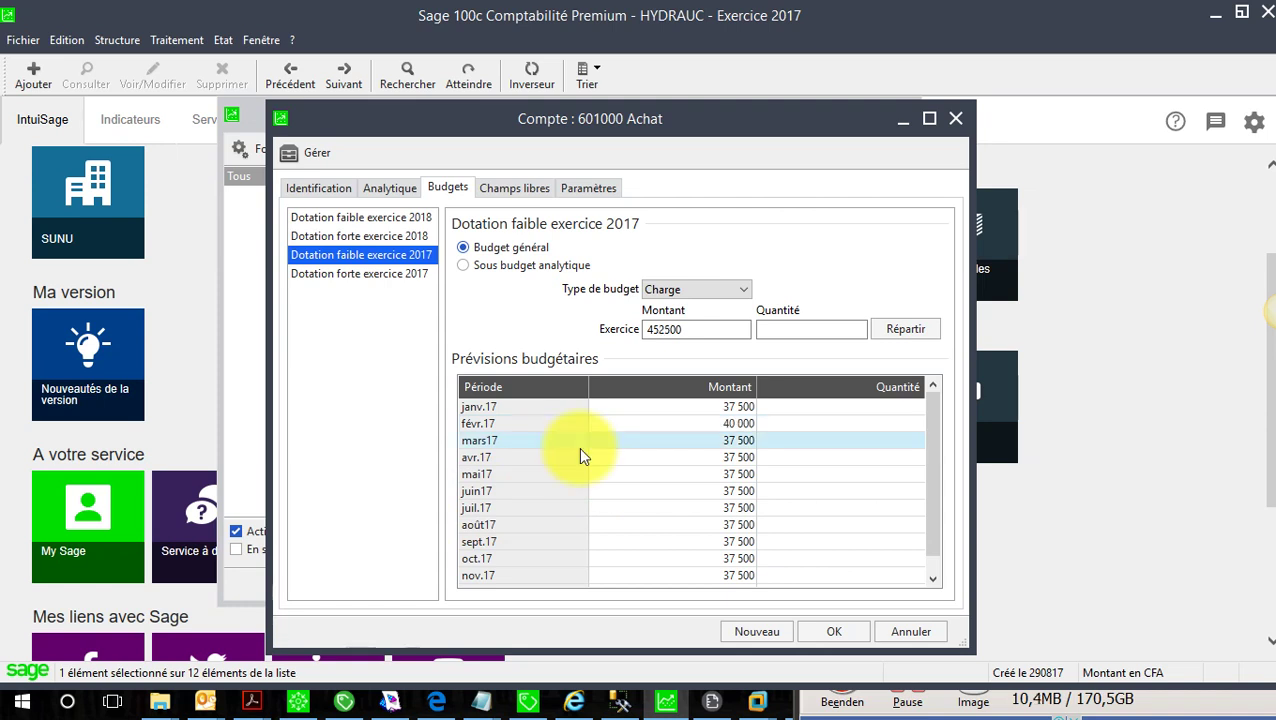
click(745, 425)
drag(700, 330, 535, 340)
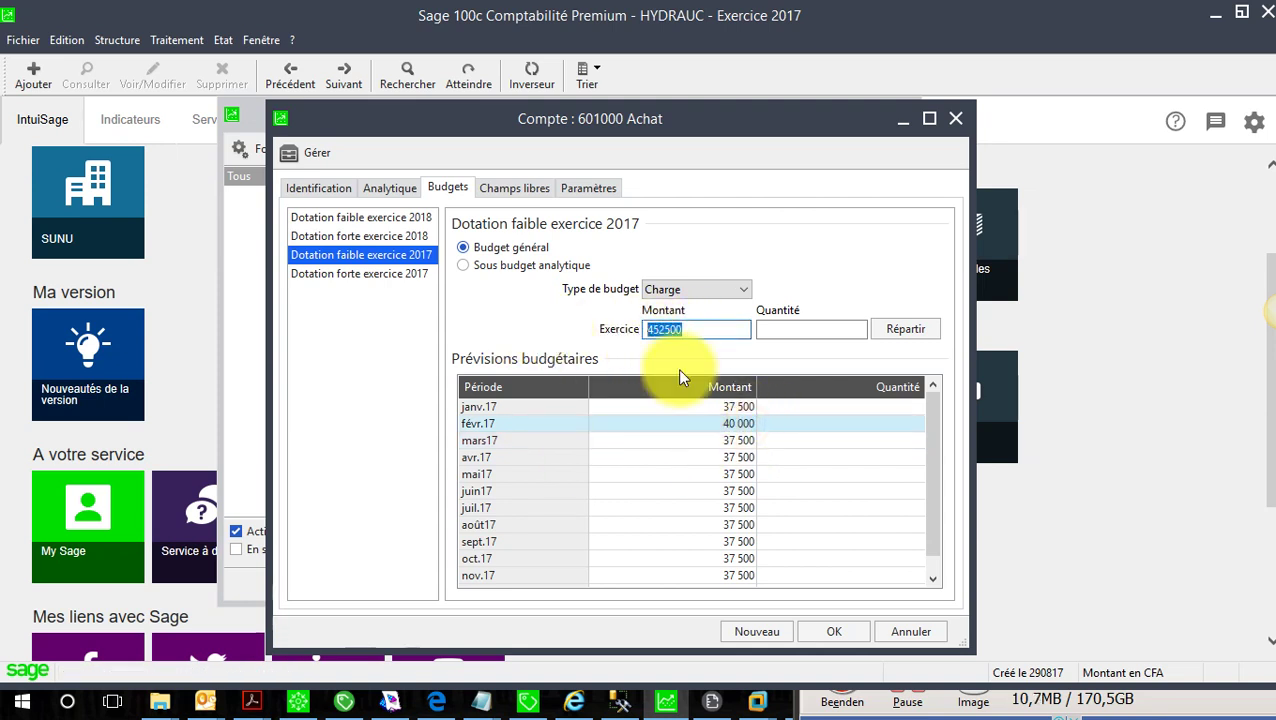
drag(937, 516, 911, 484)
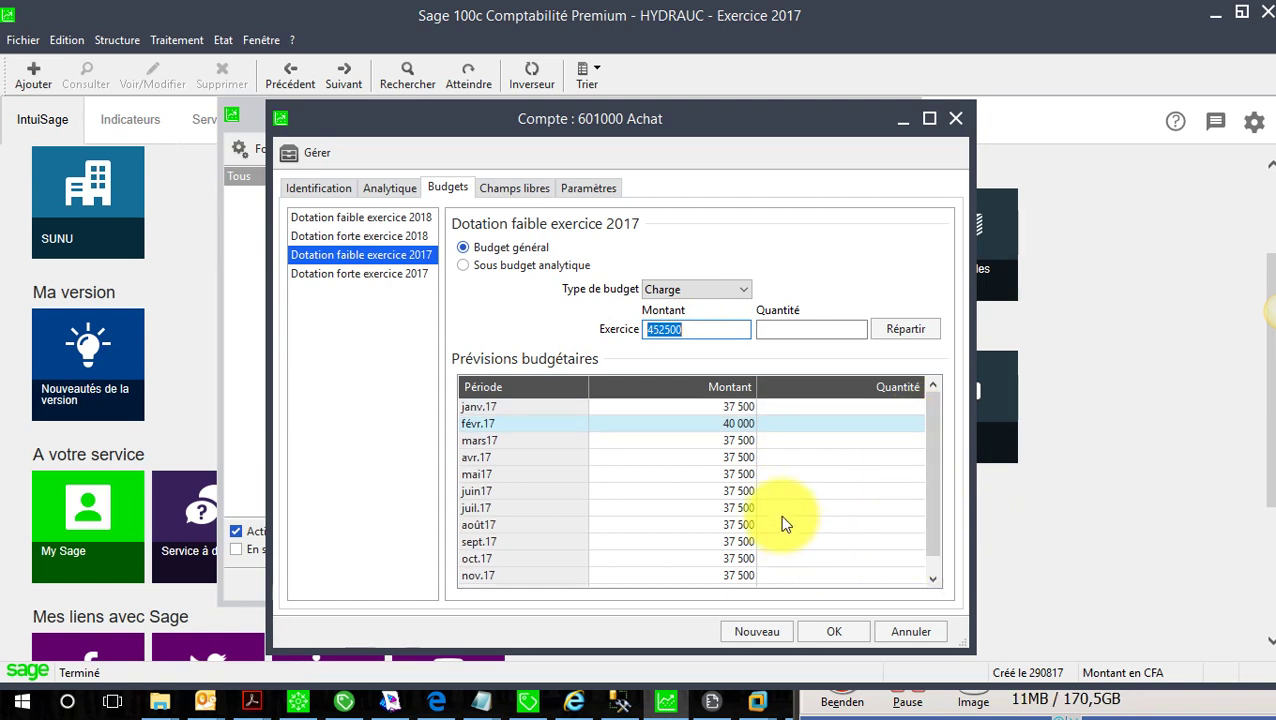
click(824, 628)
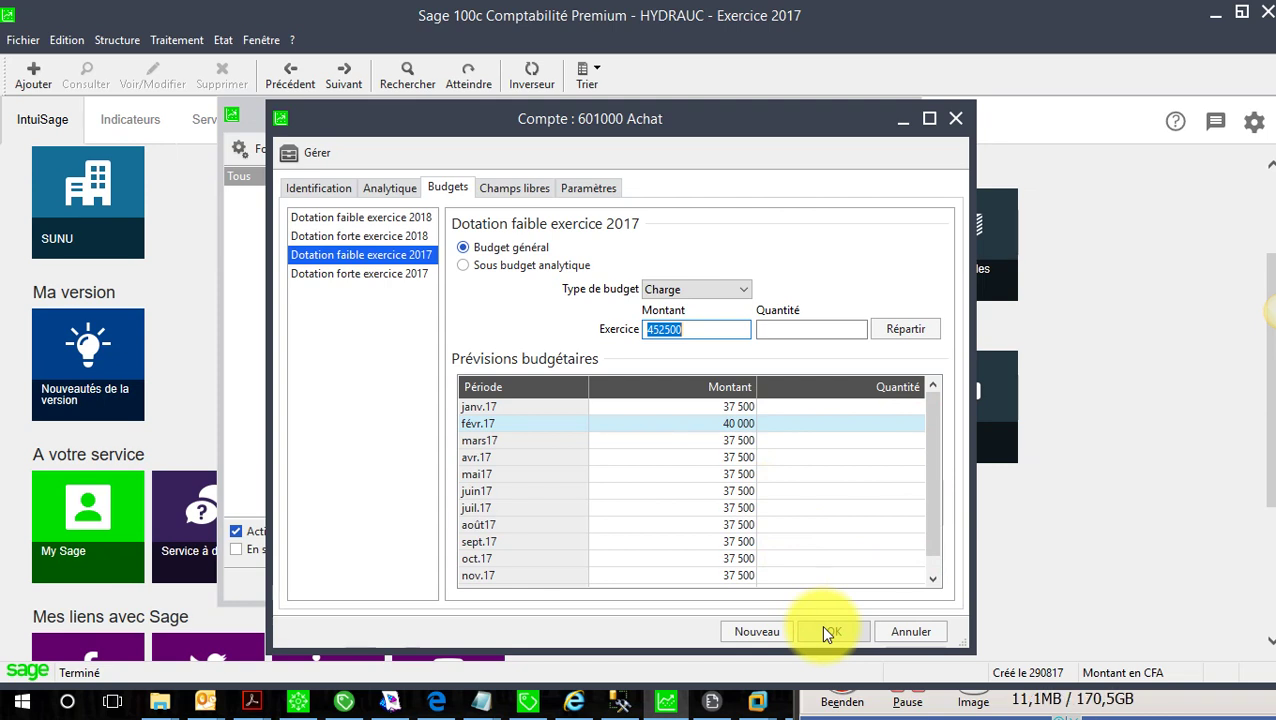
Step: Set the annual Dotation faible exercice 2017 amount of account 604700 Fournitures bureaux to 152000, distribute it by month and save the account
click(345, 84)
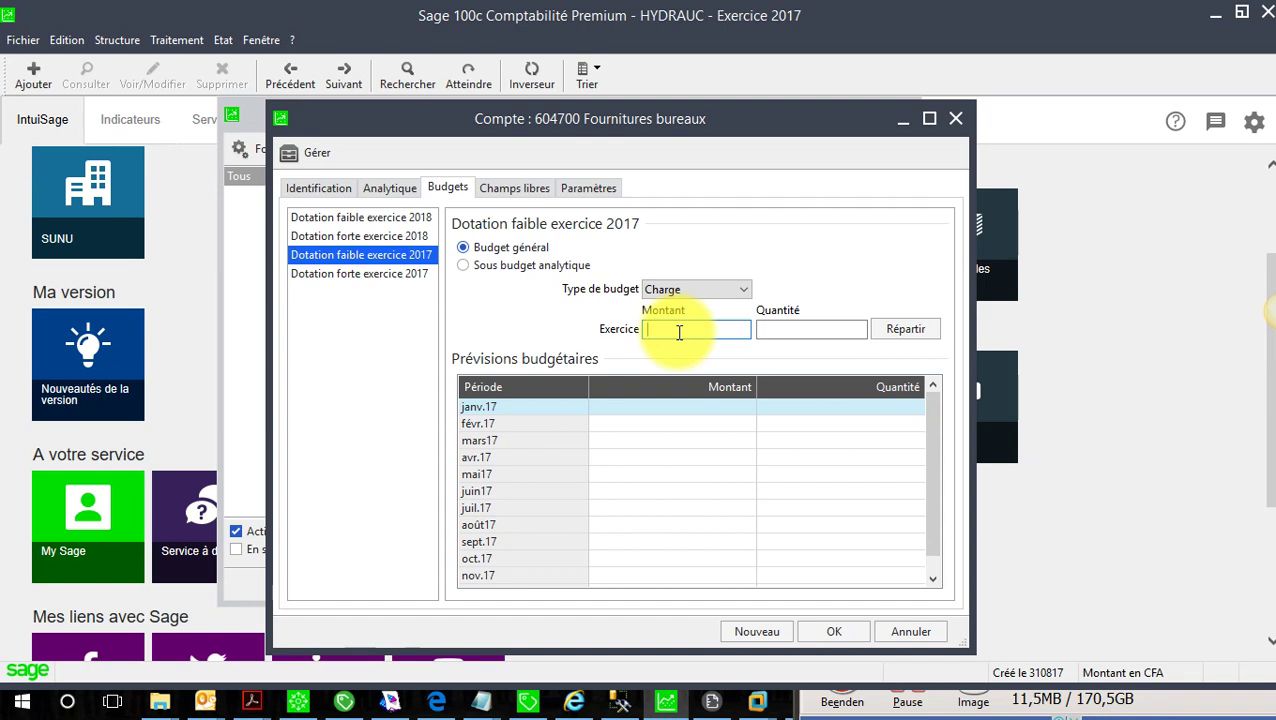
text(152000)
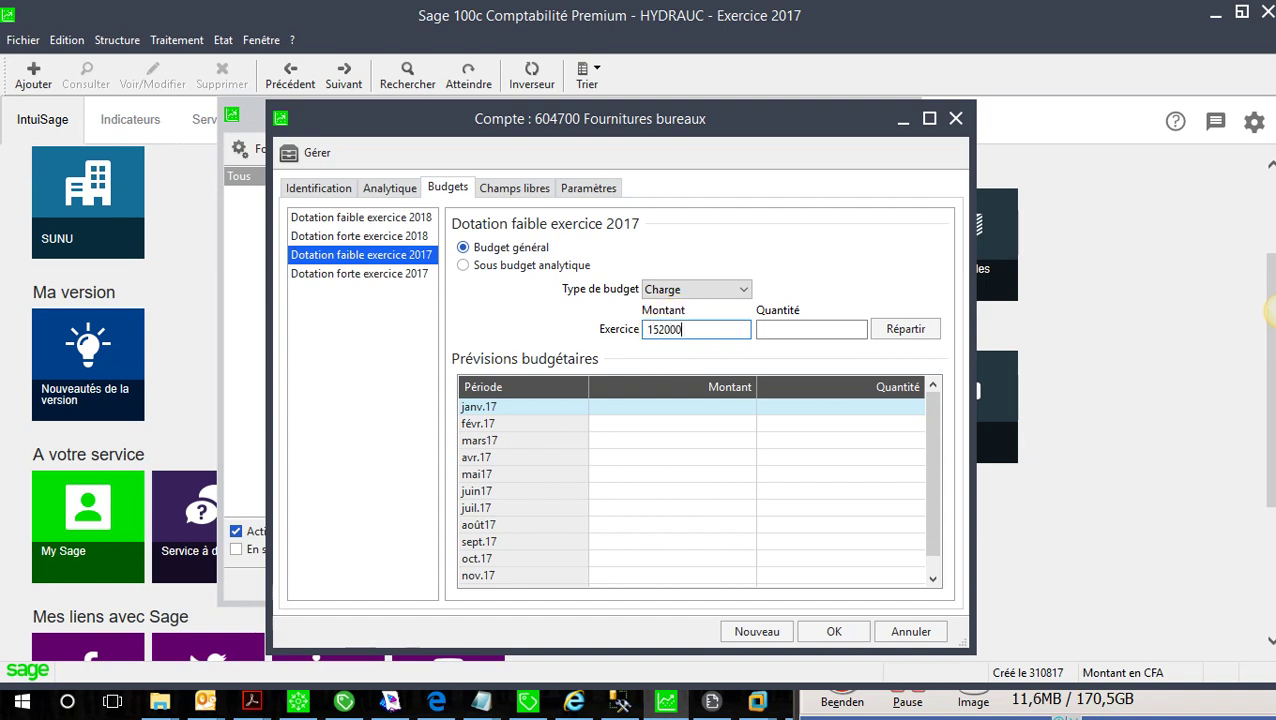
key(Return)
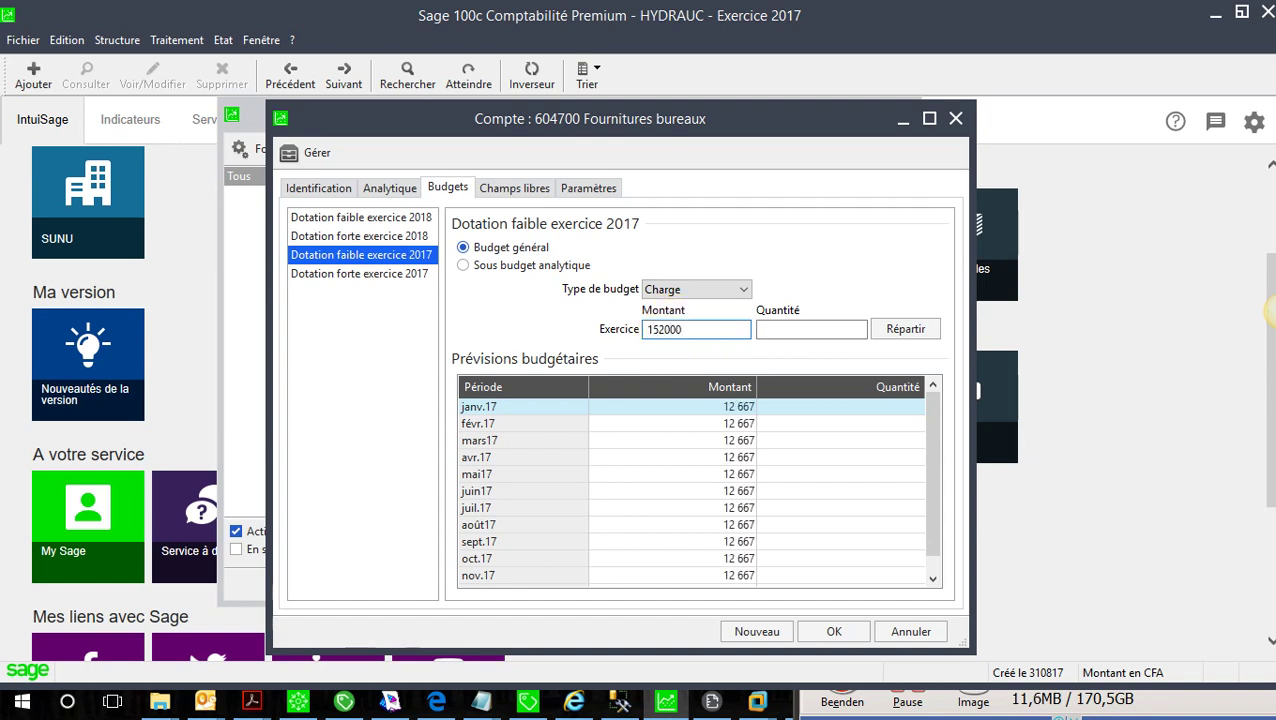
drag(937, 428, 940, 484)
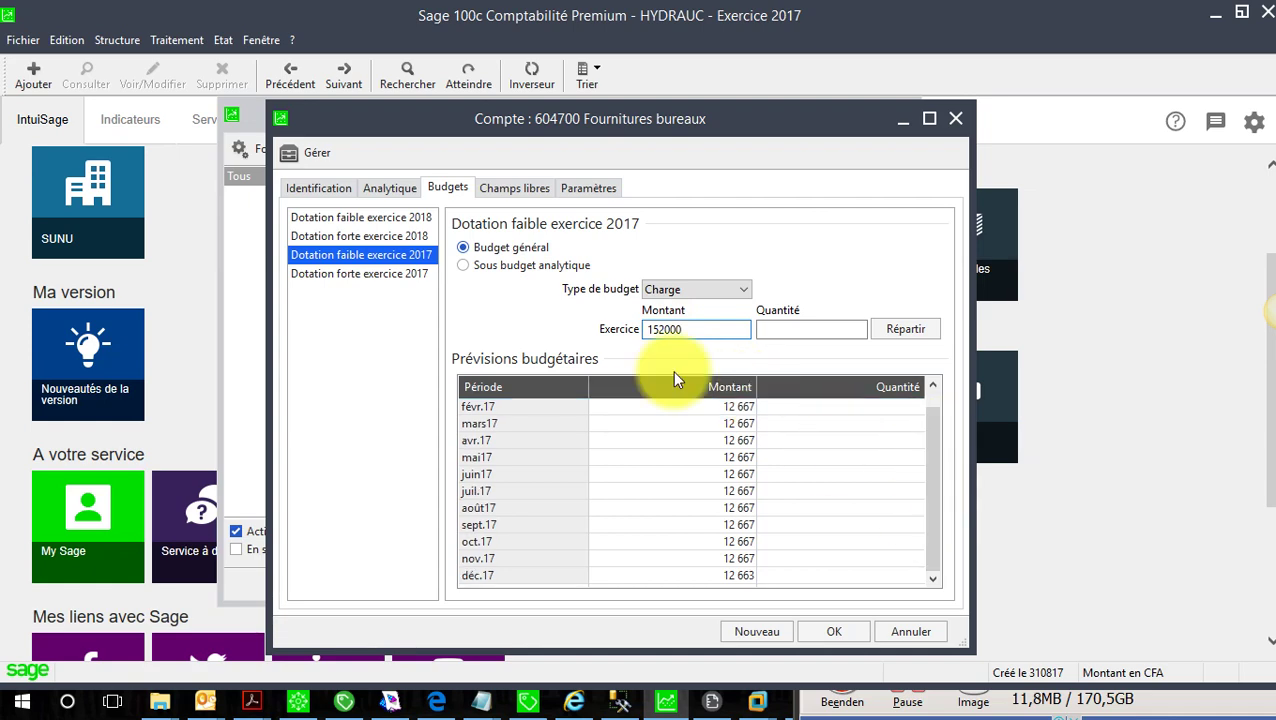
click(817, 631)
Step: Set account 605100 Eau's annual Dotation faible exercice 2017 amount to 800000, save it and close the chart of accounts
click(498, 417)
double_click(498, 417)
click(660, 330)
text(8)
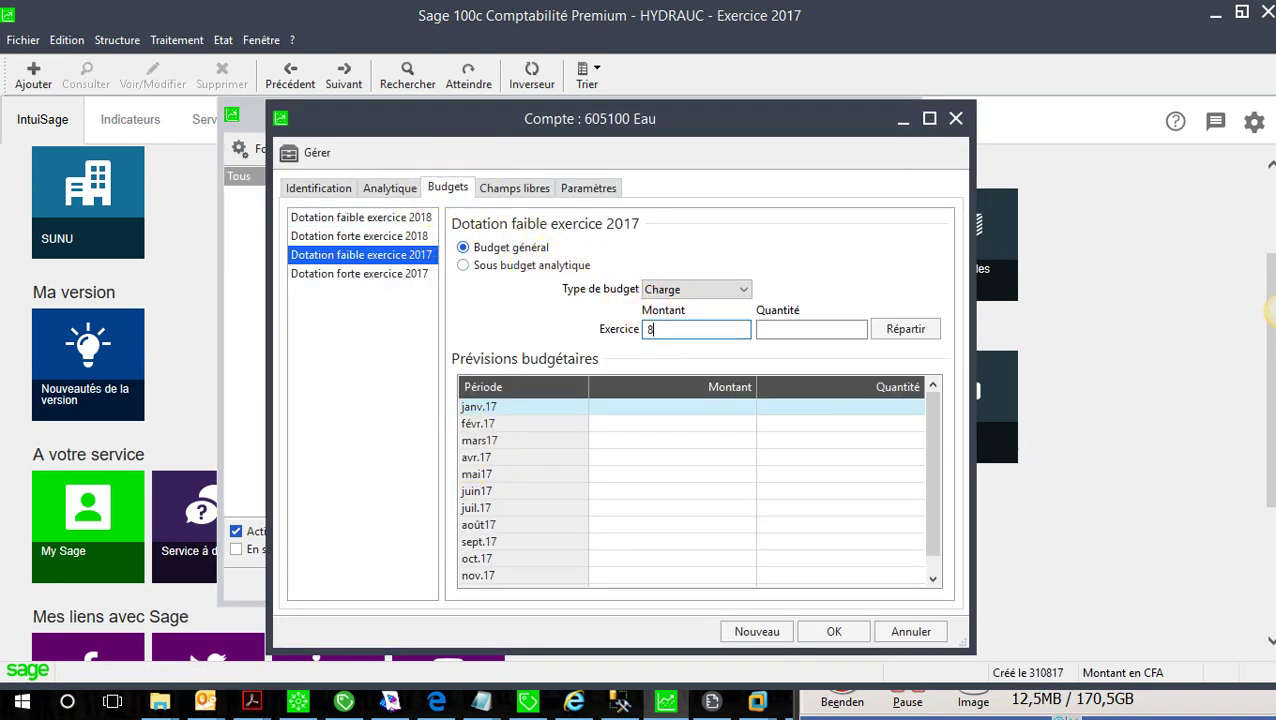
text(00000)
drag(929, 455, 936, 405)
click(835, 632)
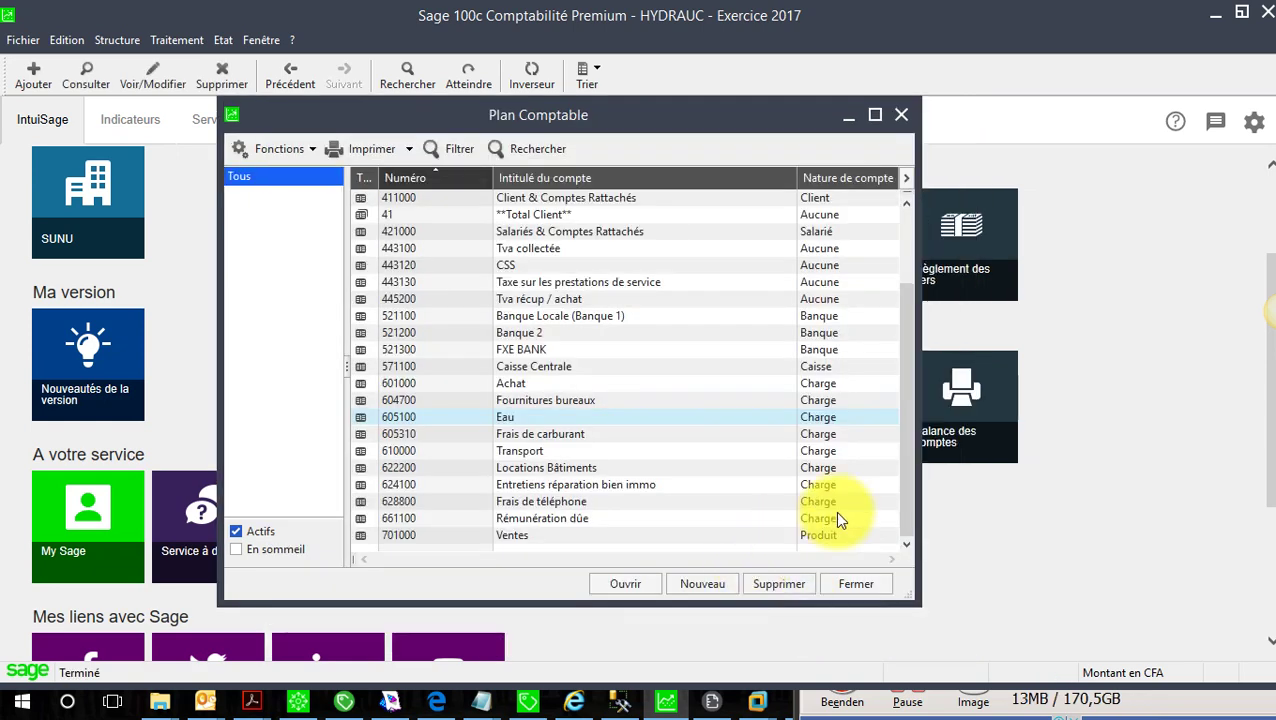
click(855, 587)
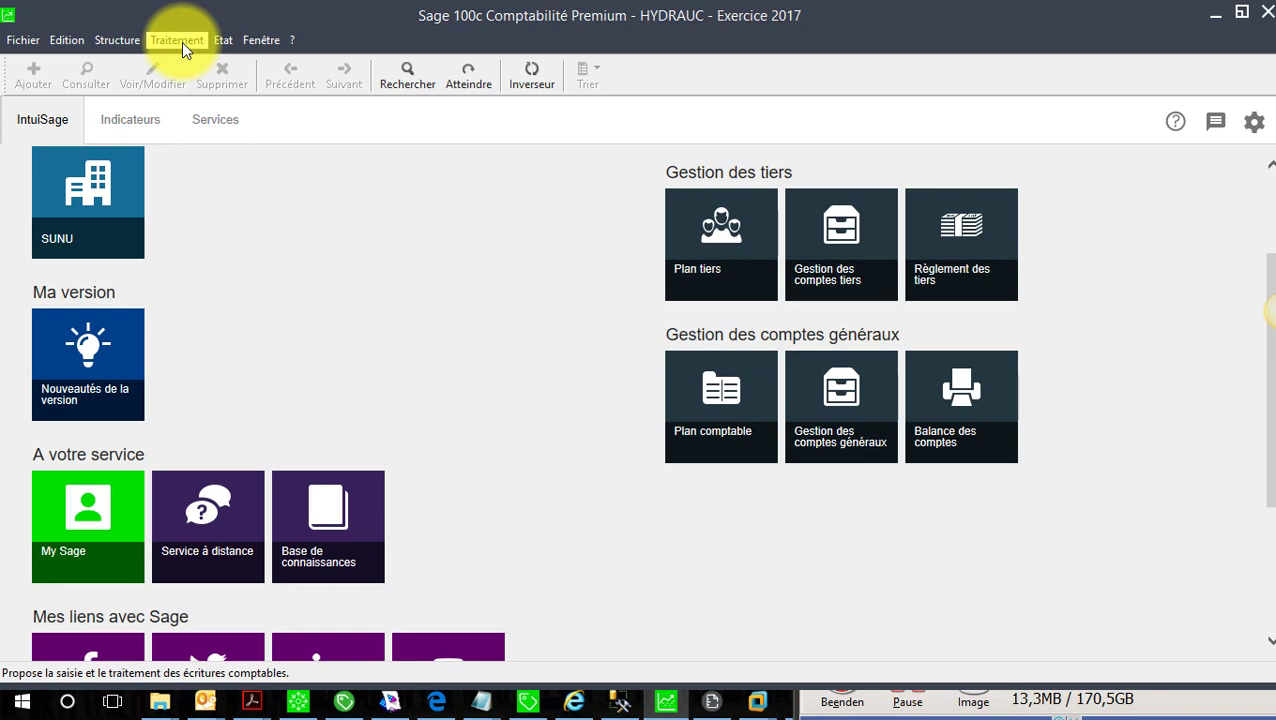
Step: Open account 601000 Achat from the general accounts management to examine its posted entries and balance
click(181, 42)
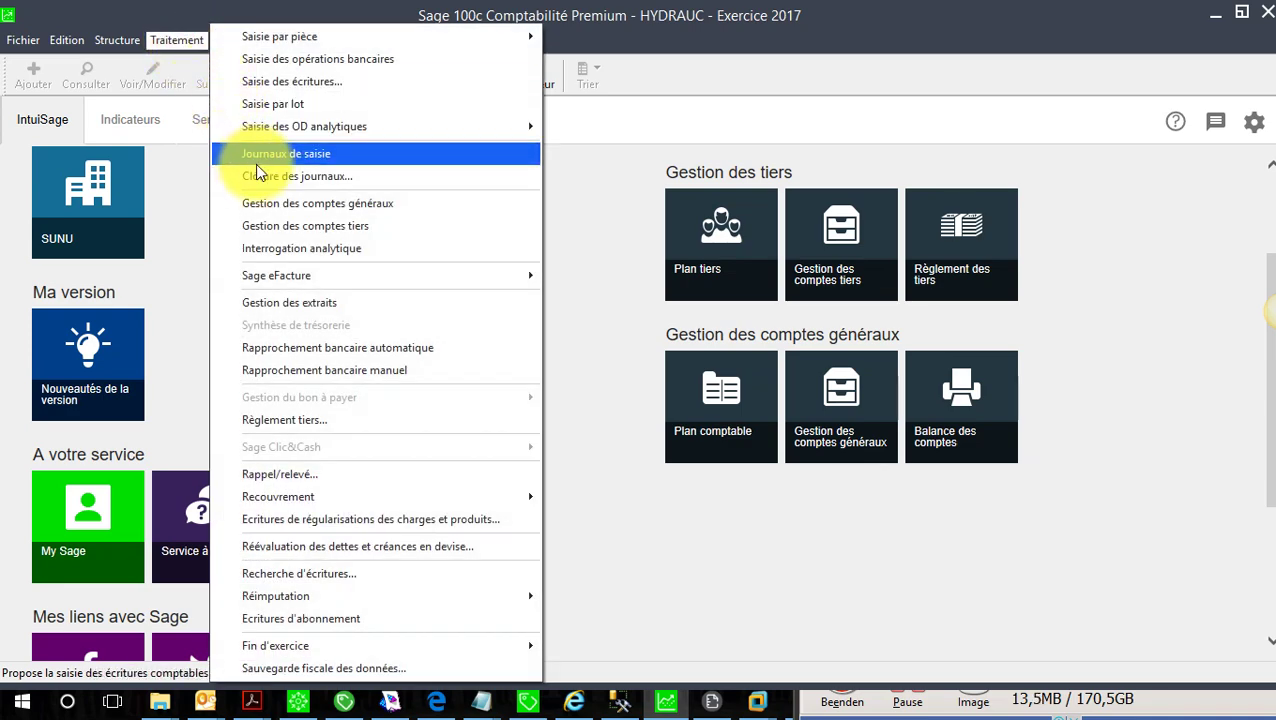
click(287, 206)
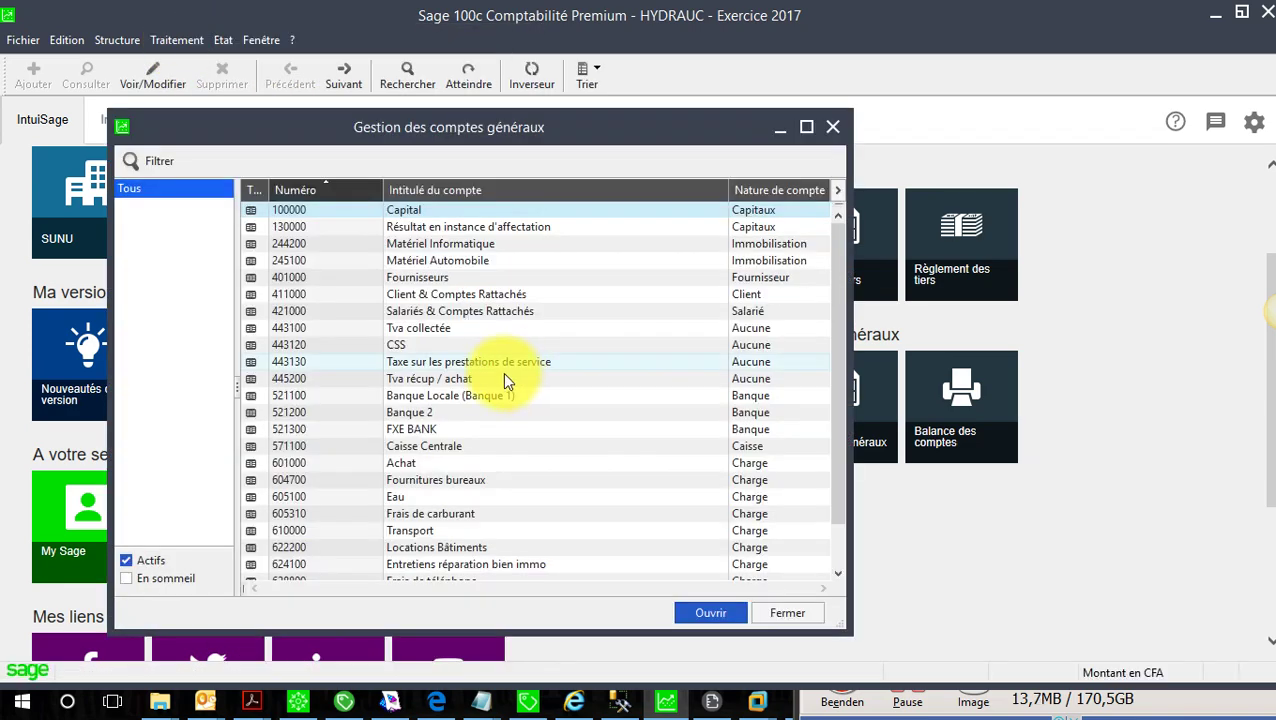
drag(840, 266, 833, 378)
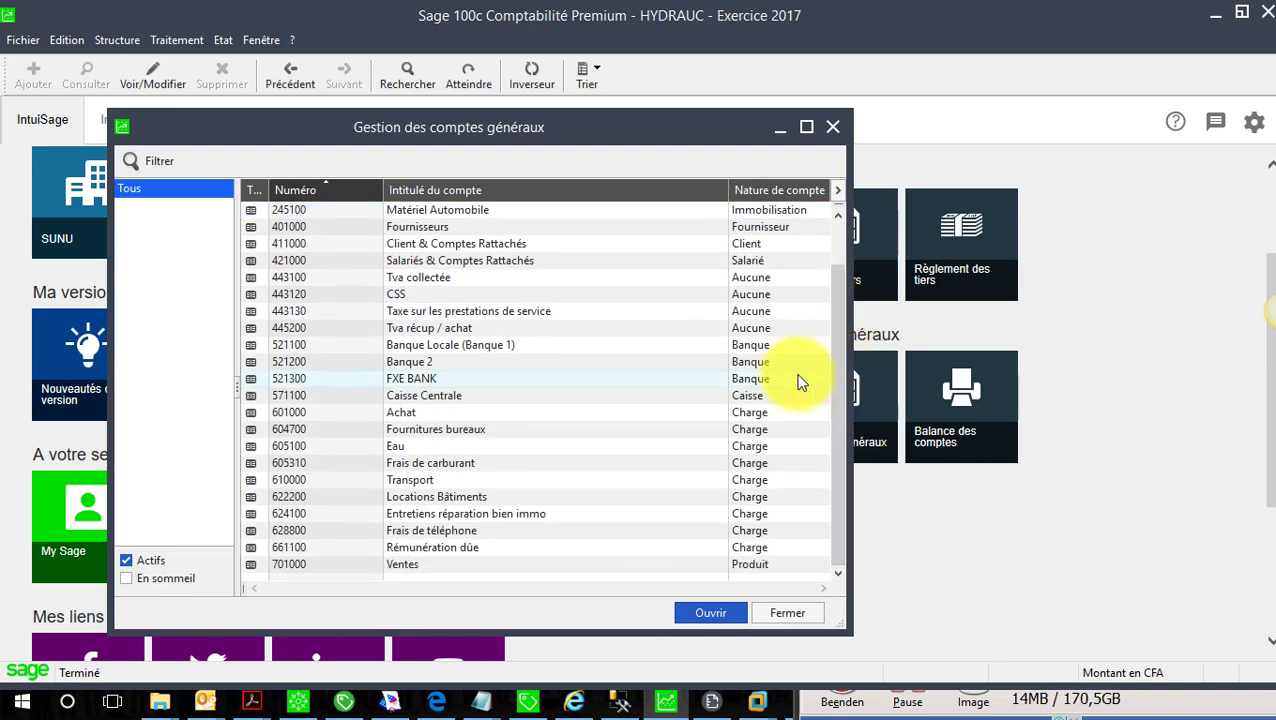
click(324, 412)
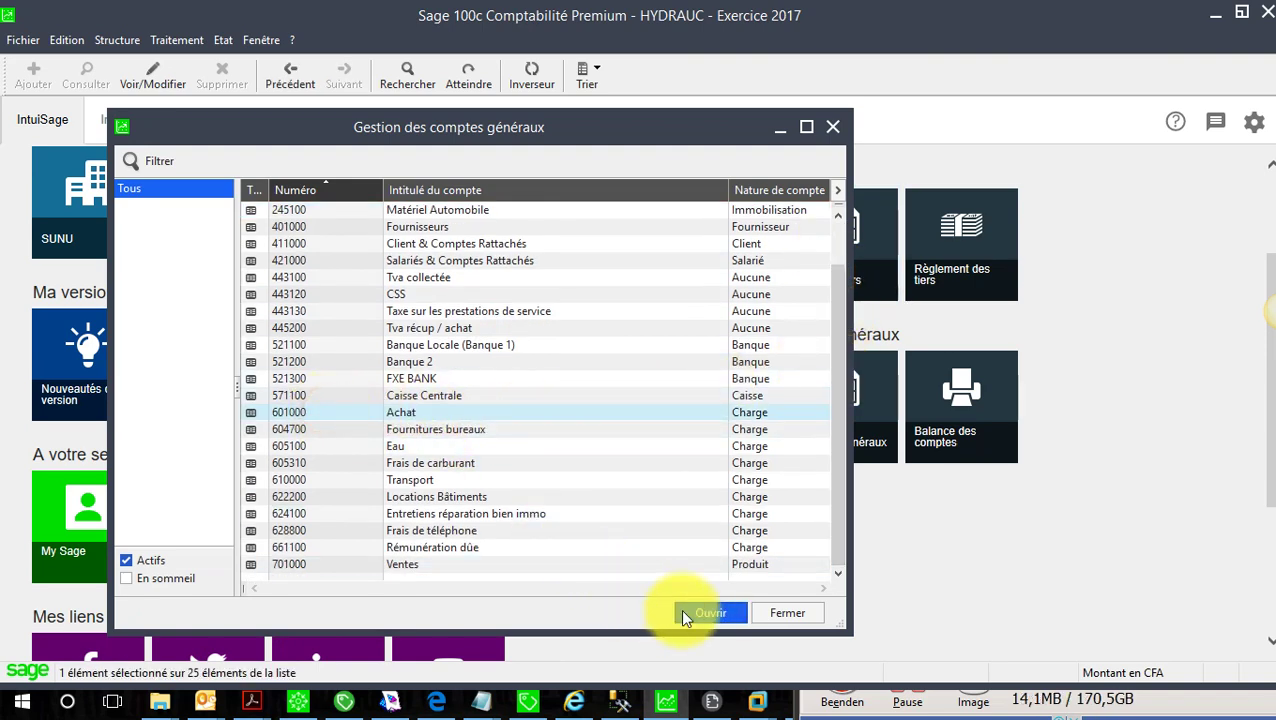
click(680, 614)
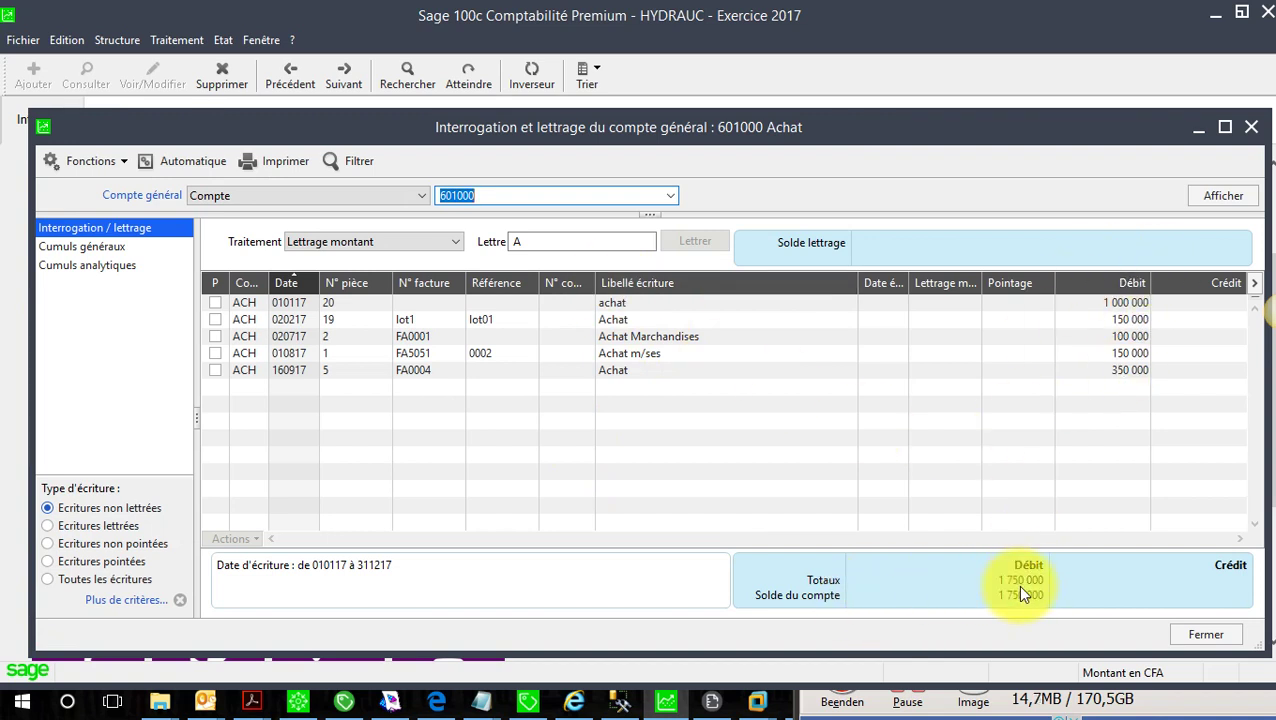
Step: Check the lettered and non-lettered entries of account 601000 in turn, and close the account query and the general accounts management
click(91, 528)
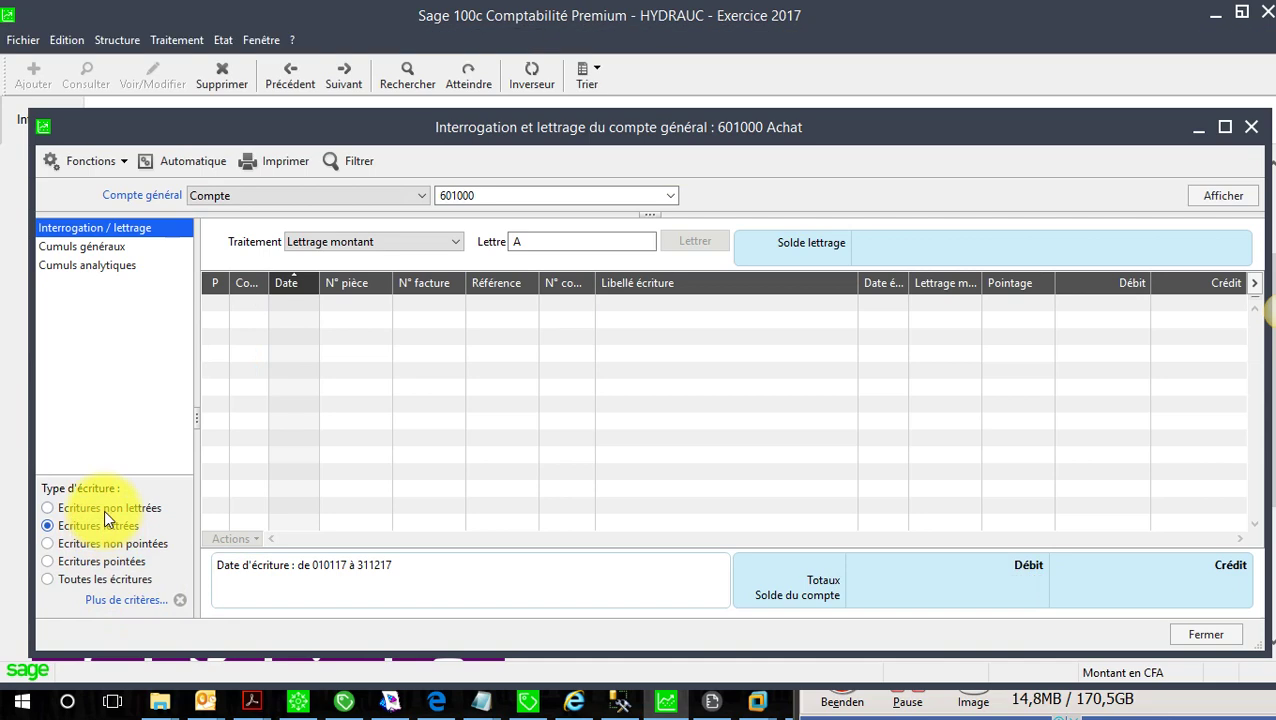
click(104, 510)
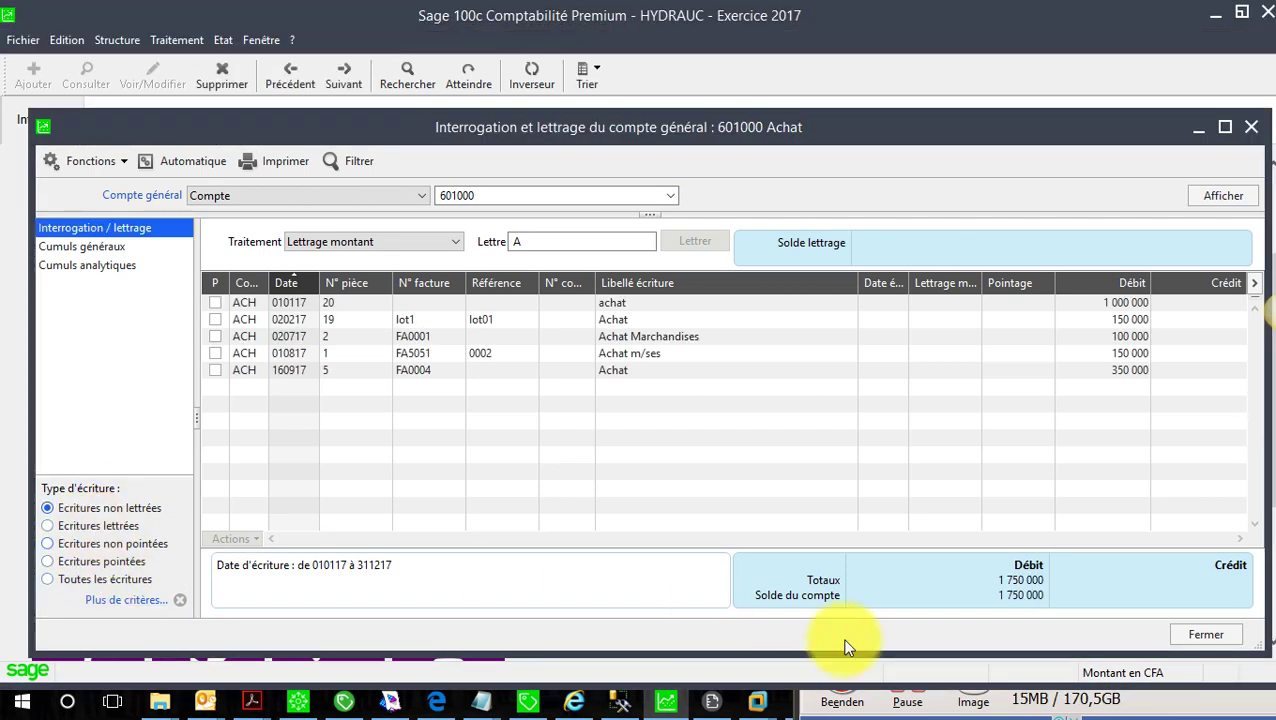
click(1186, 635)
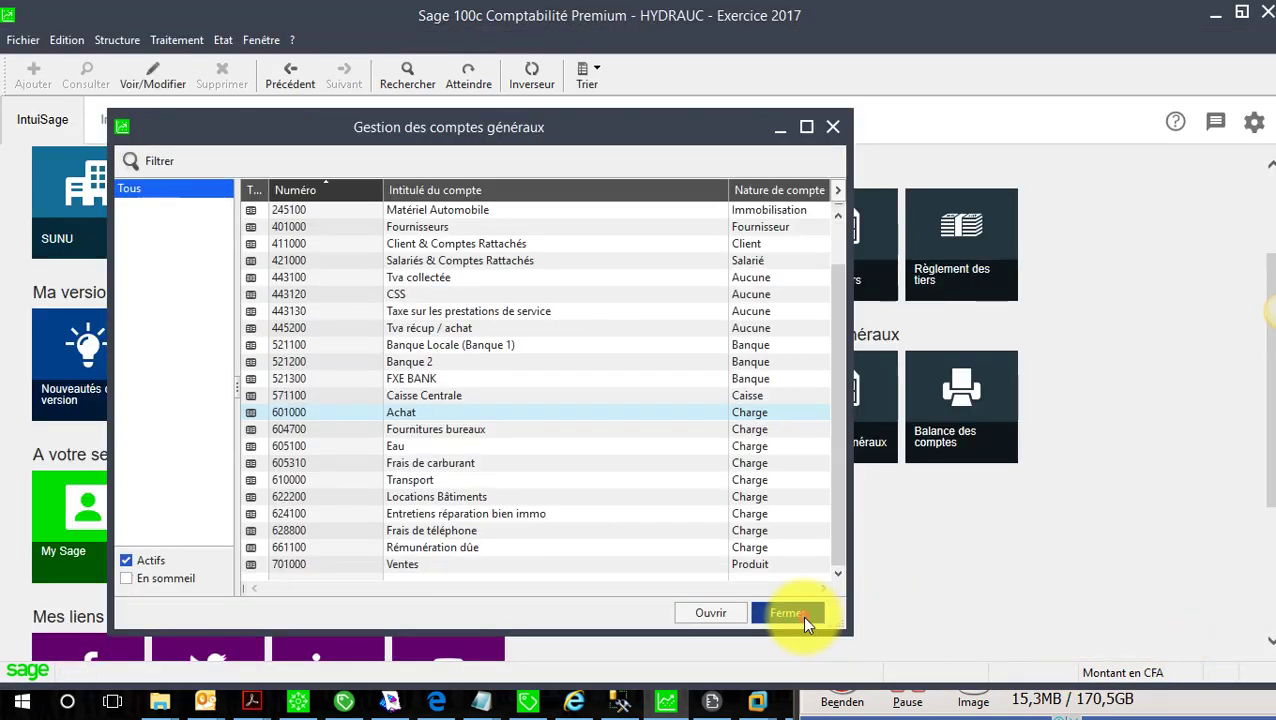
click(801, 615)
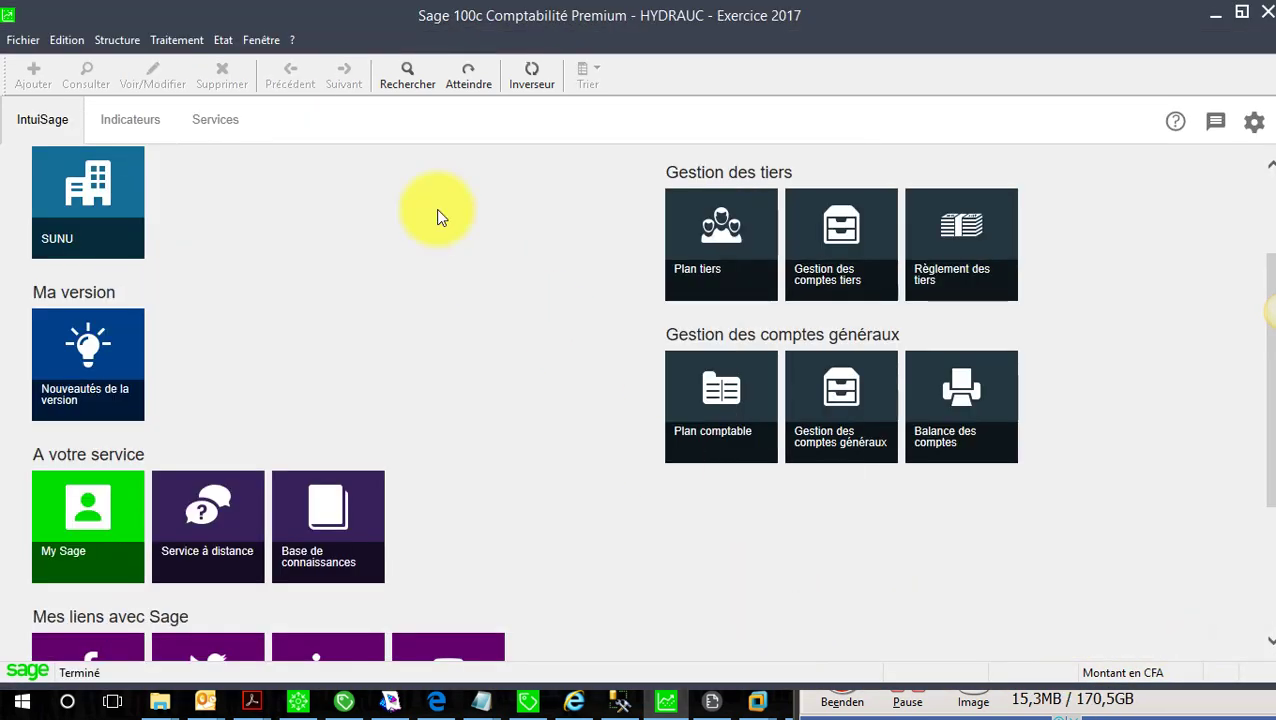
Step: Open the budget reports and base the report on Comptes généraux, keeping ACTIVITE as the analytical plan
click(223, 41)
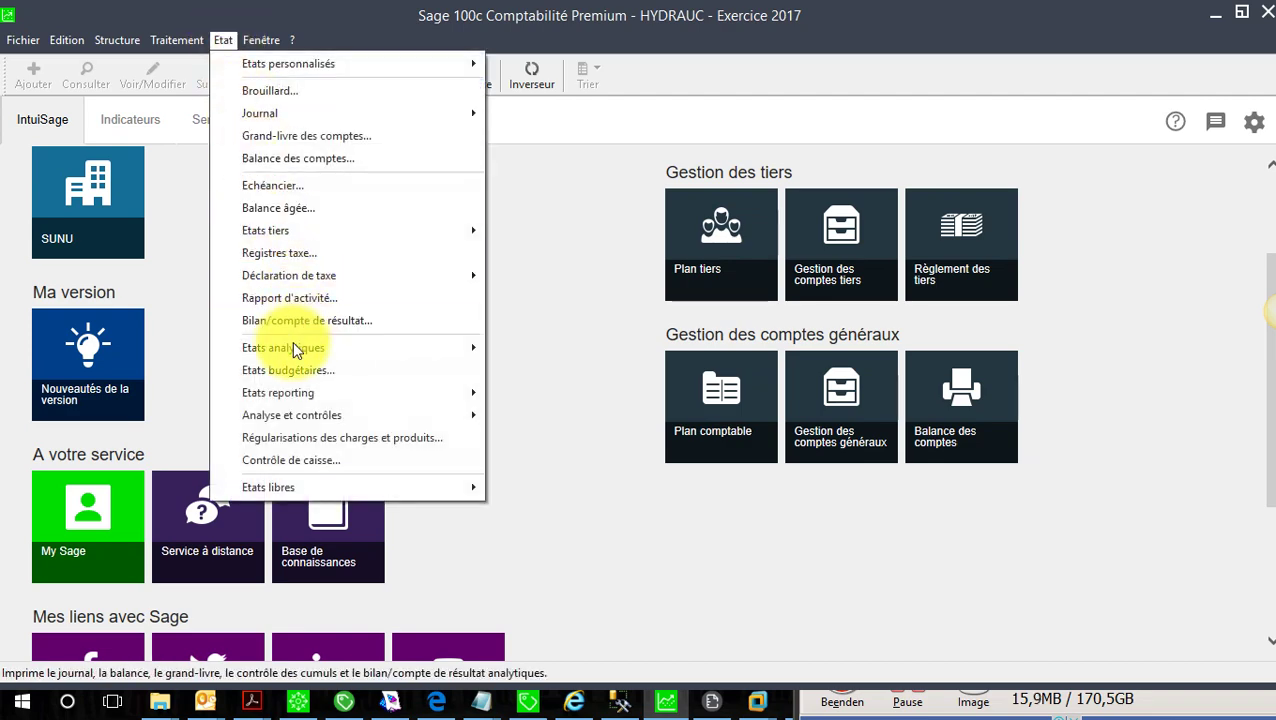
click(290, 370)
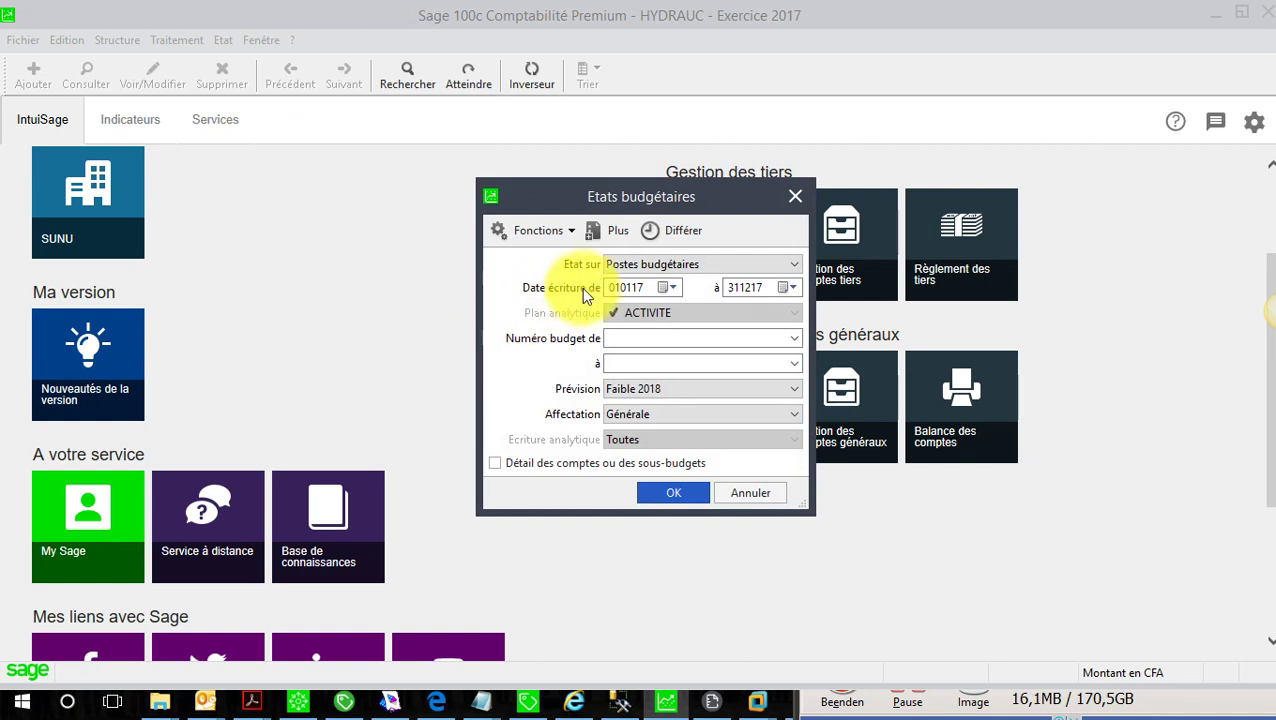
click(791, 265)
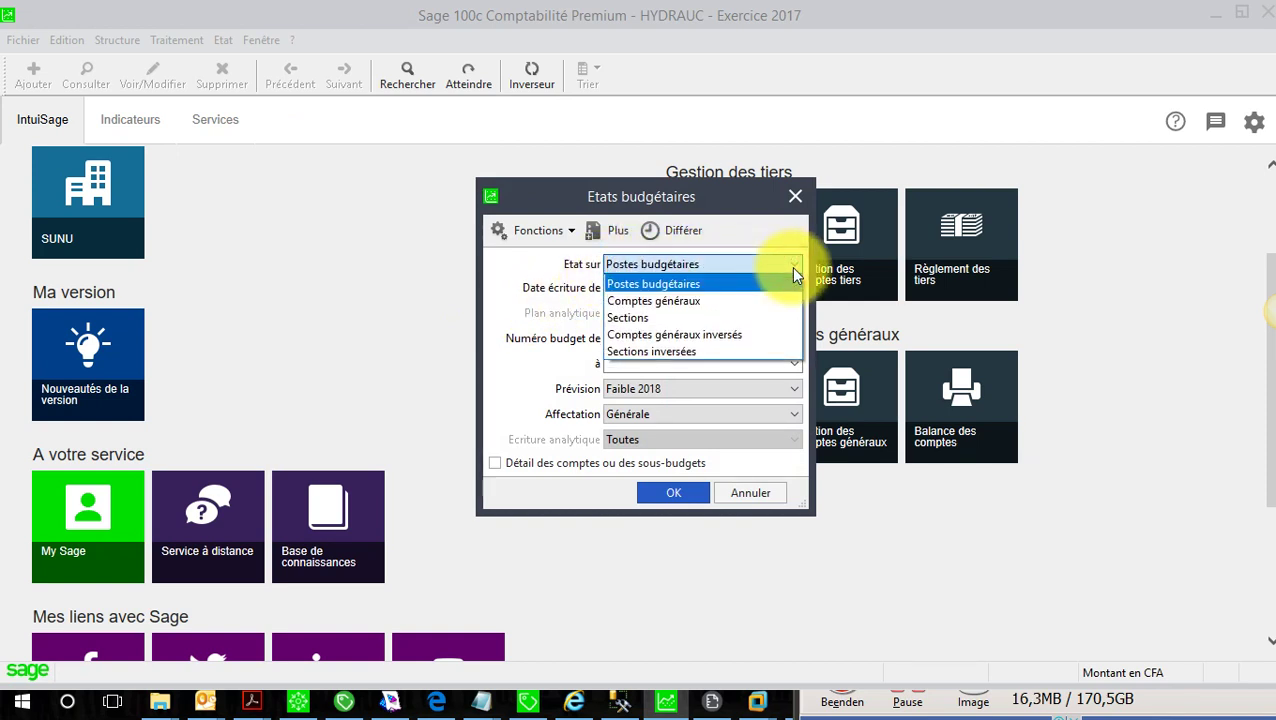
click(695, 303)
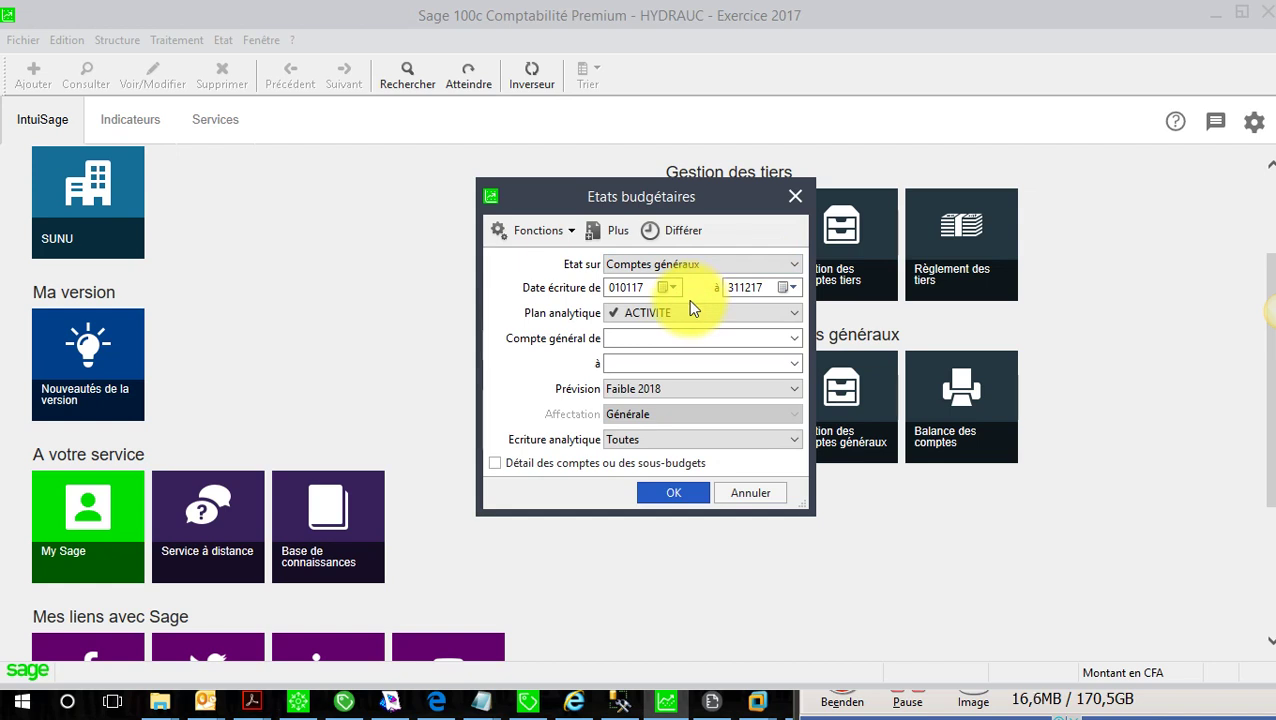
click(690, 310)
click(683, 309)
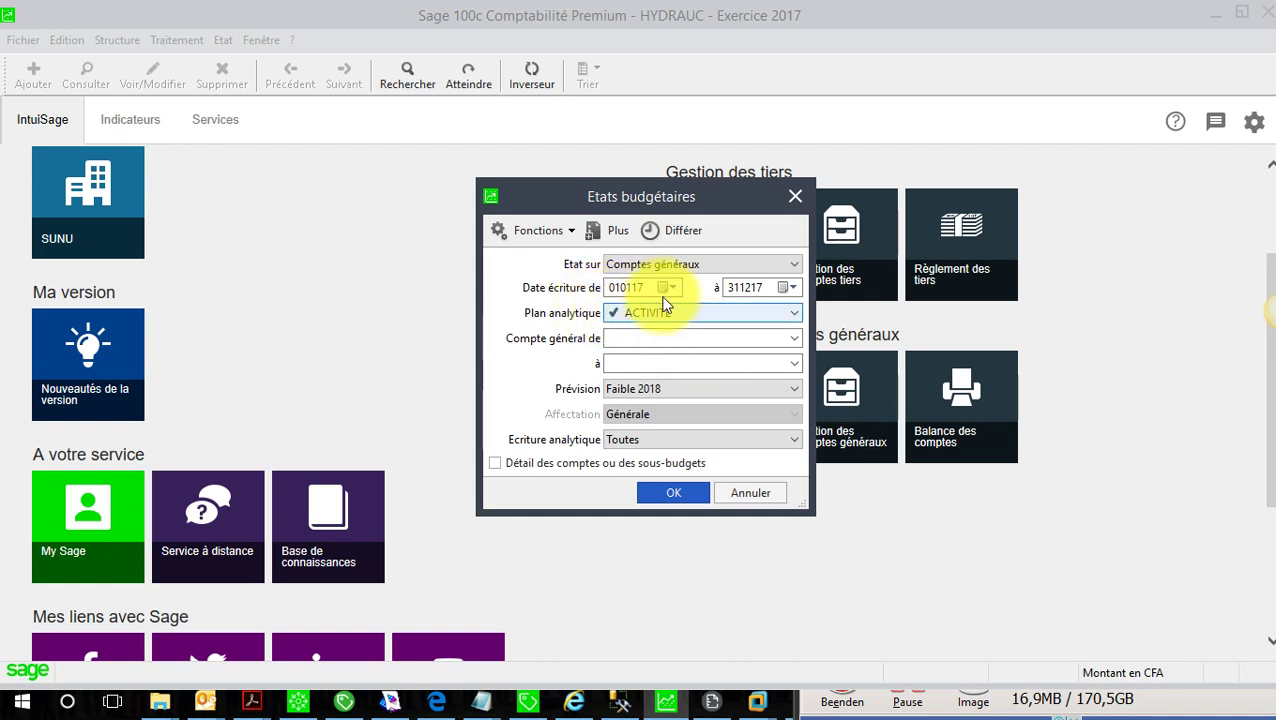
Step: Set the budget report's end date to 311017, keeping 010117 as the start date, and choose the Faible 2017 forecast
double_click(650, 287)
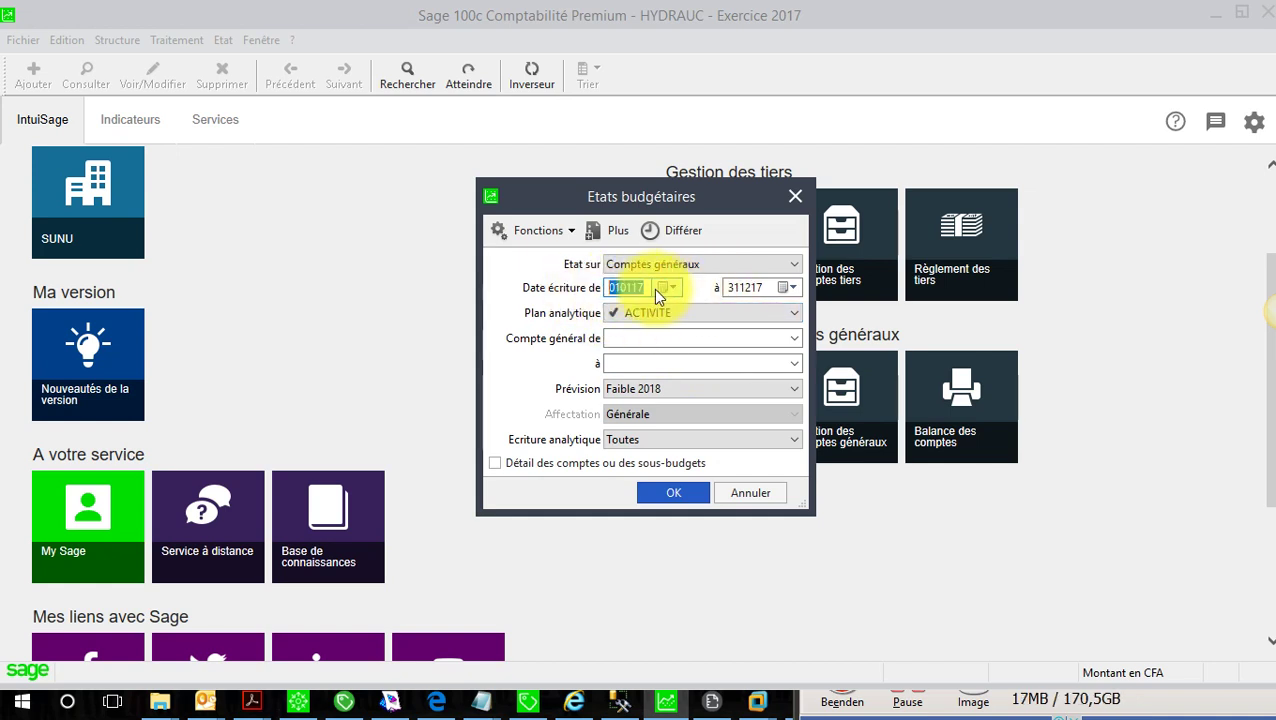
click(790, 288)
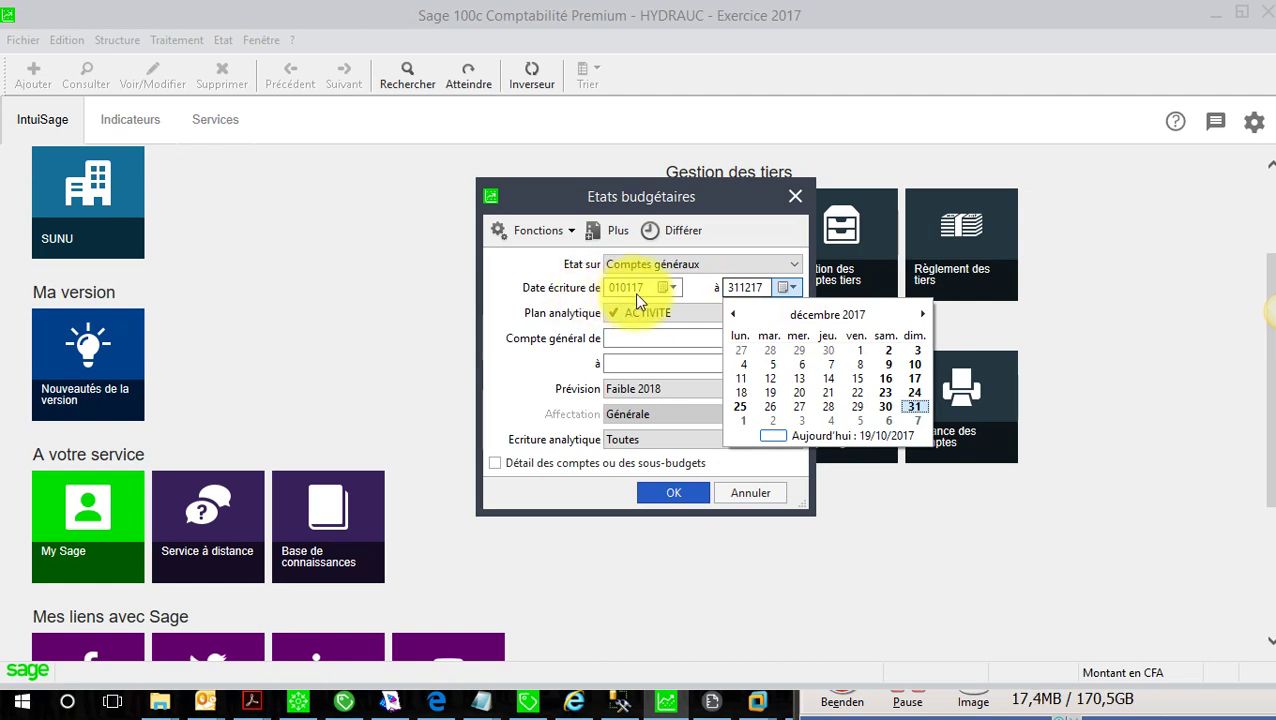
click(820, 314)
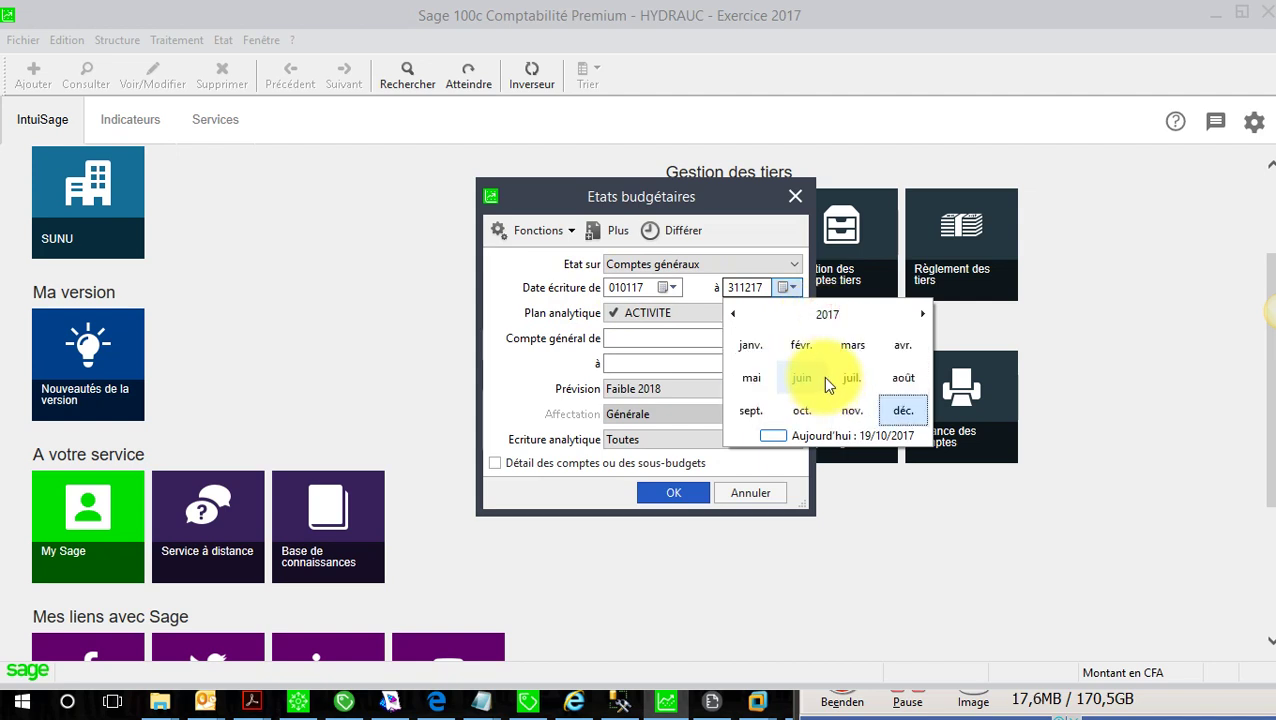
click(815, 420)
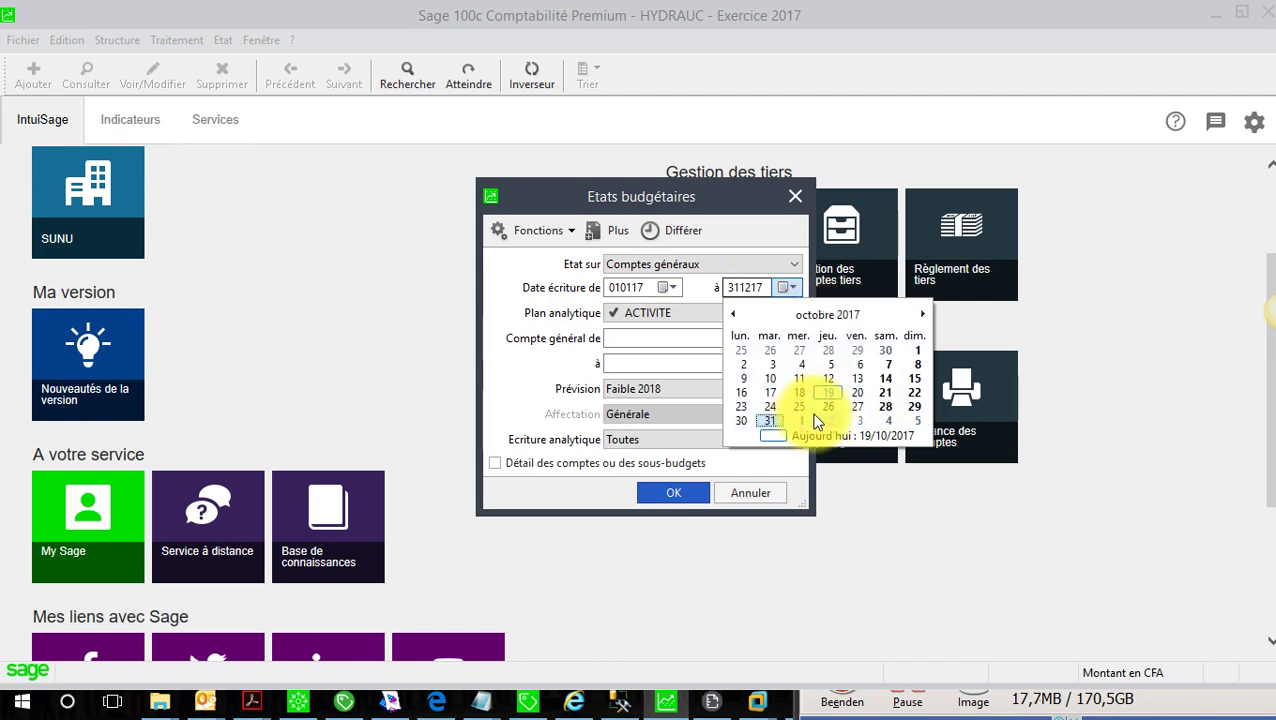
click(775, 422)
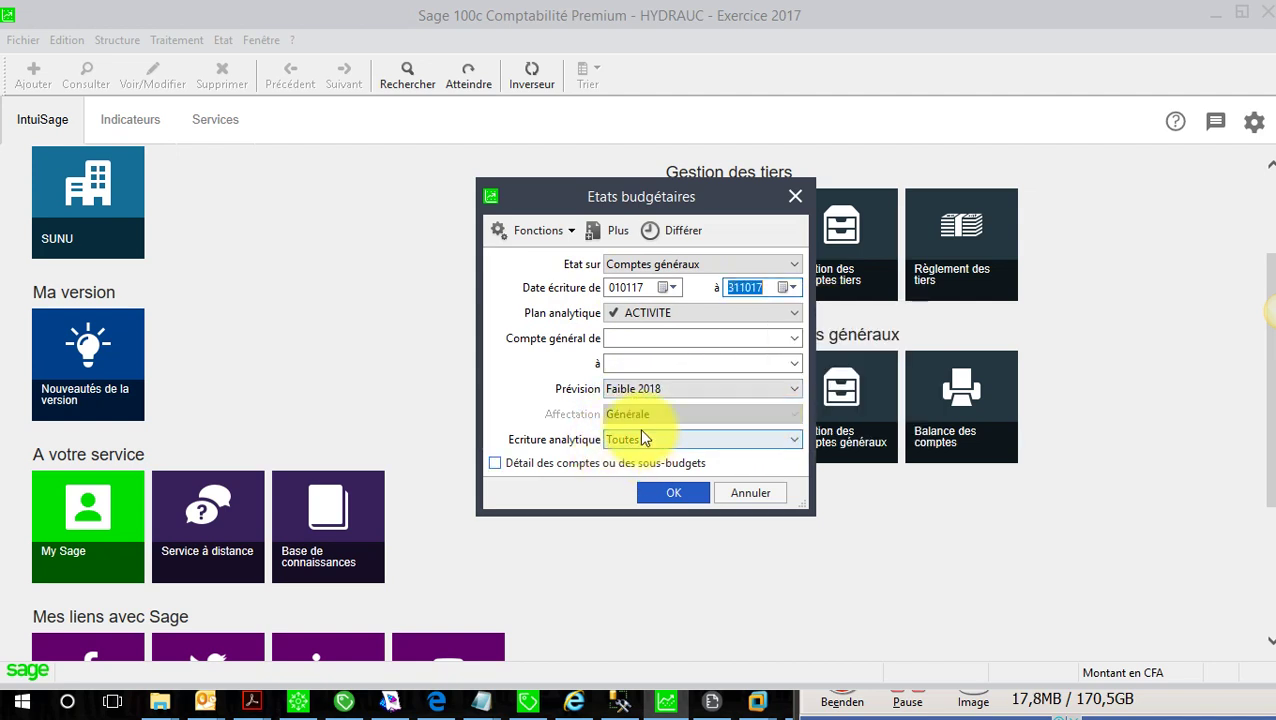
click(647, 390)
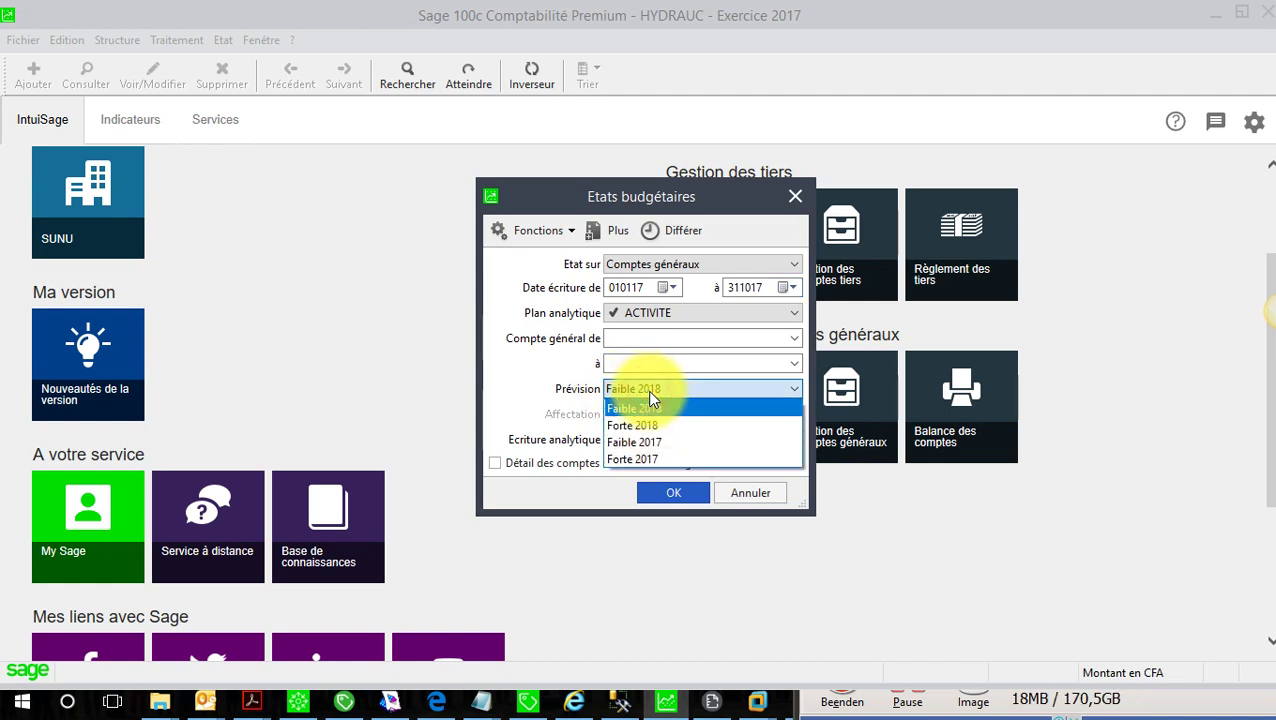
click(654, 441)
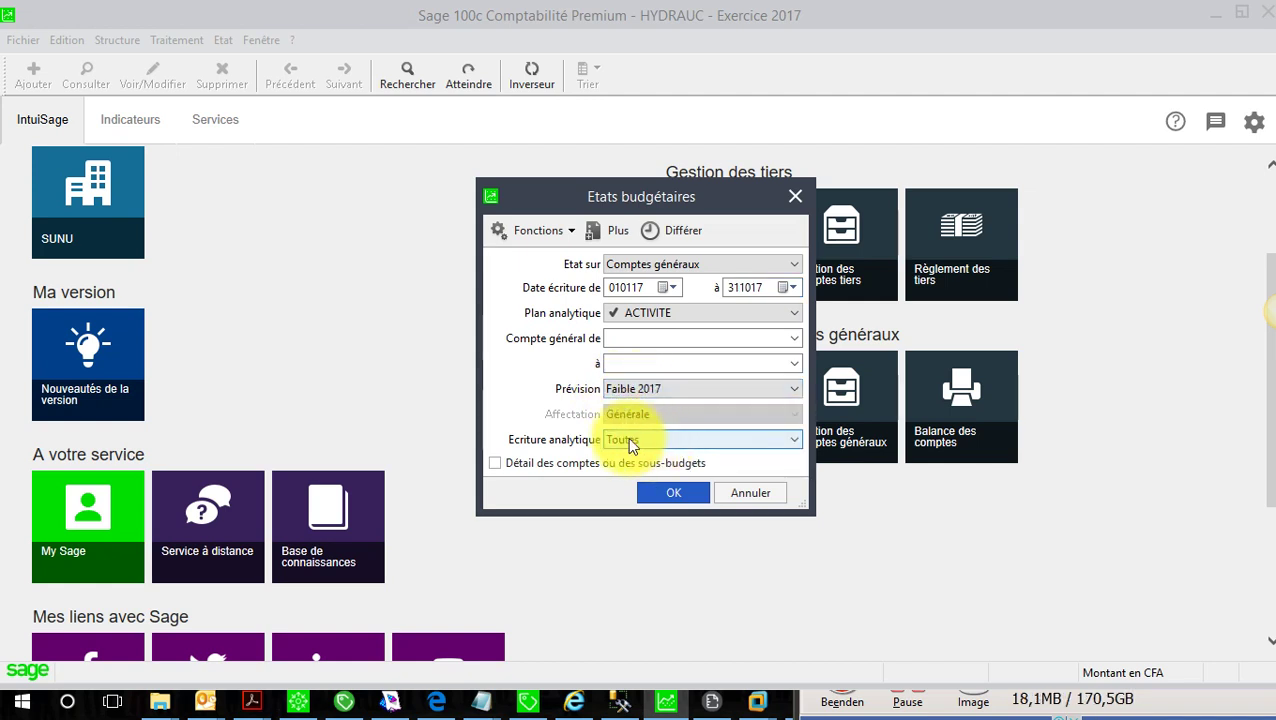
Step: Preview the budget report with the detail of accounts or sub-budgets included, and close the preview
click(496, 467)
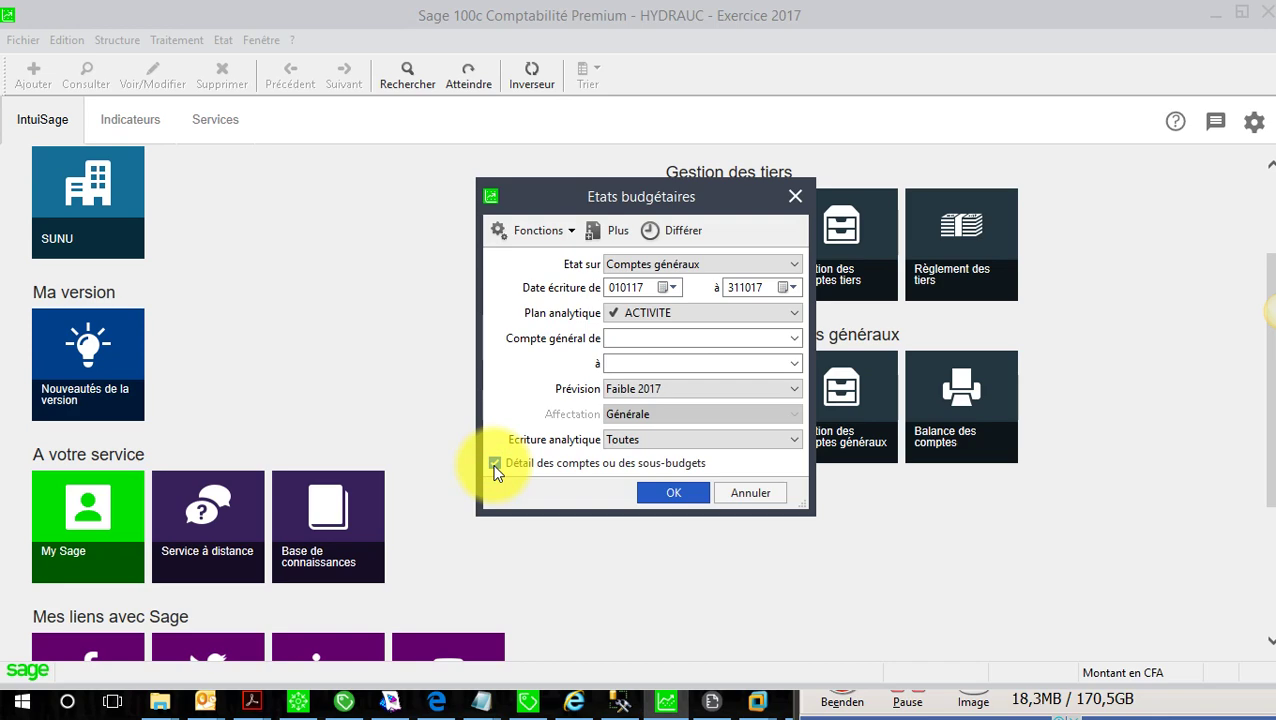
click(669, 492)
click(728, 508)
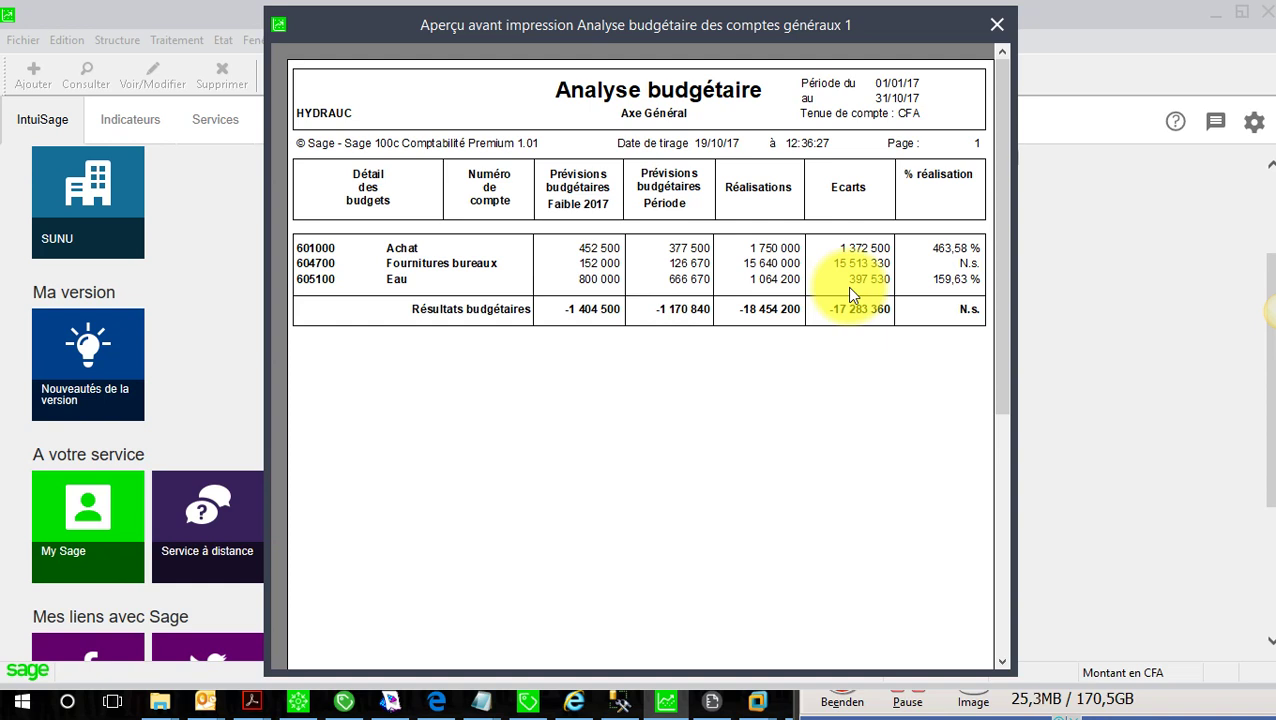
click(994, 30)
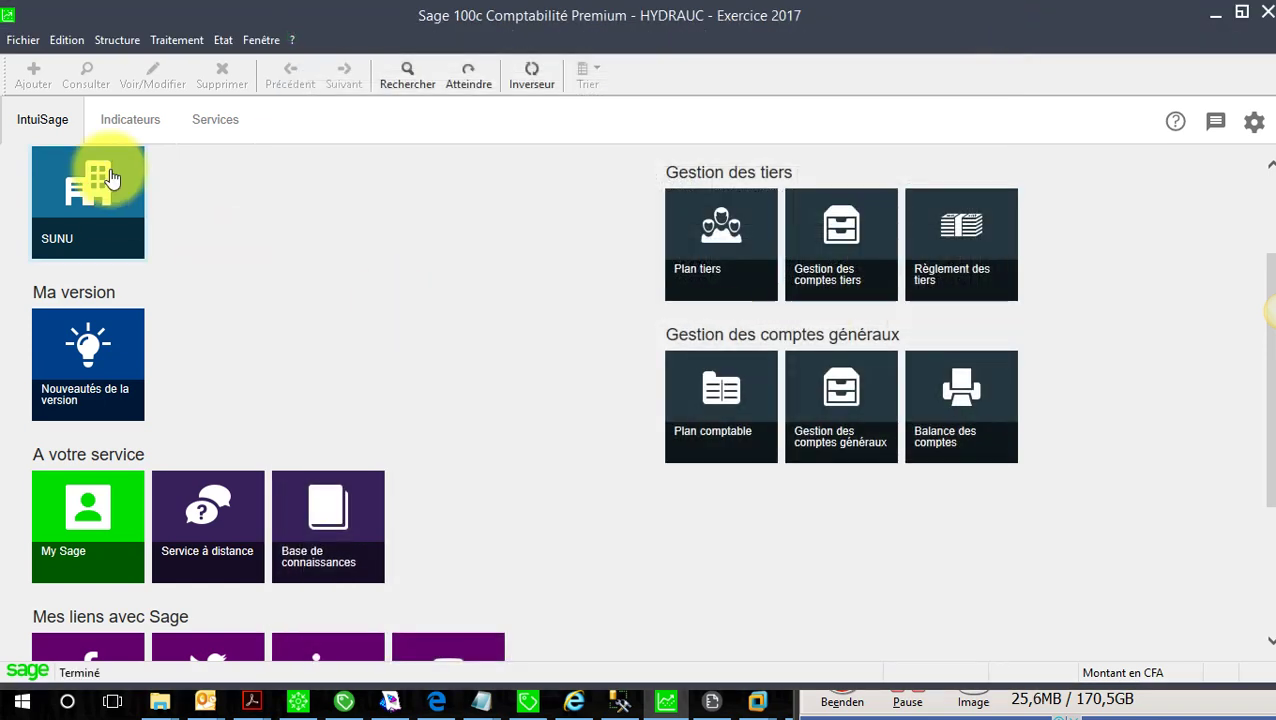
Step: Open account 601000 Achat from the chart of accounts and set its 2017 low general budget to 4525000, spread evenly over the months
click(112, 42)
click(143, 66)
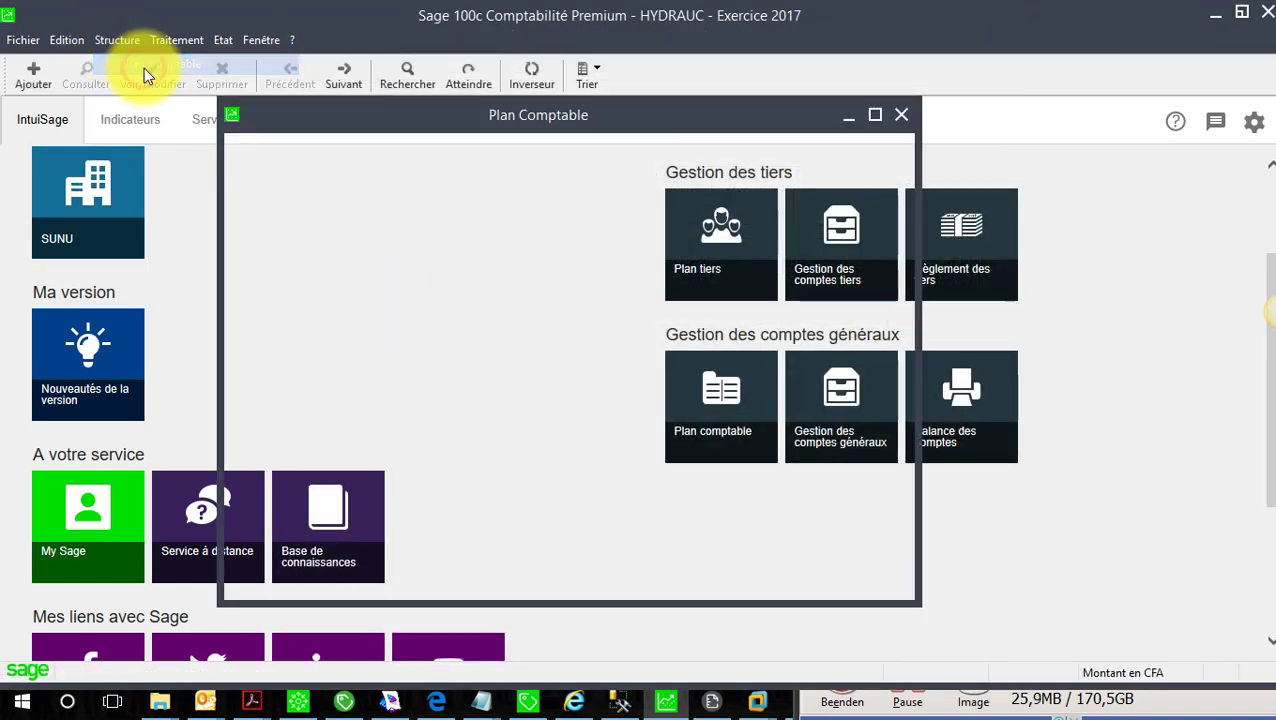
click(464, 416)
scroll(456, 413, down, 2)
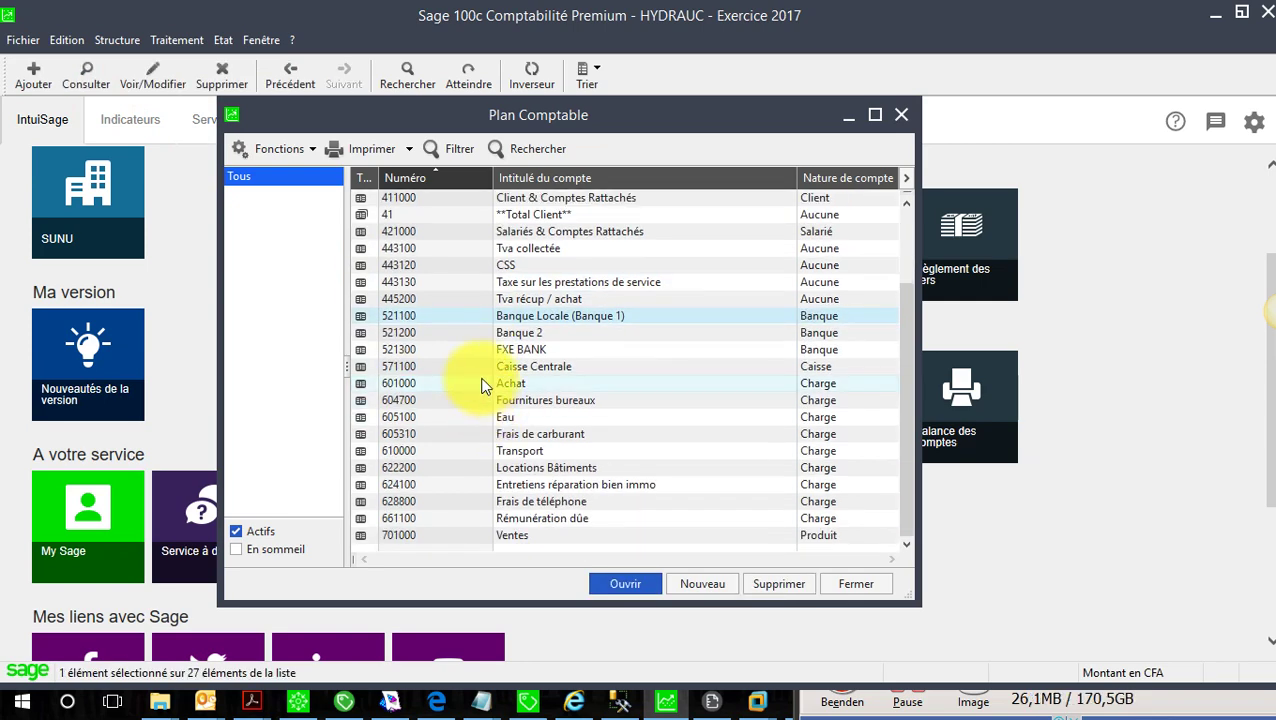
double_click(408, 383)
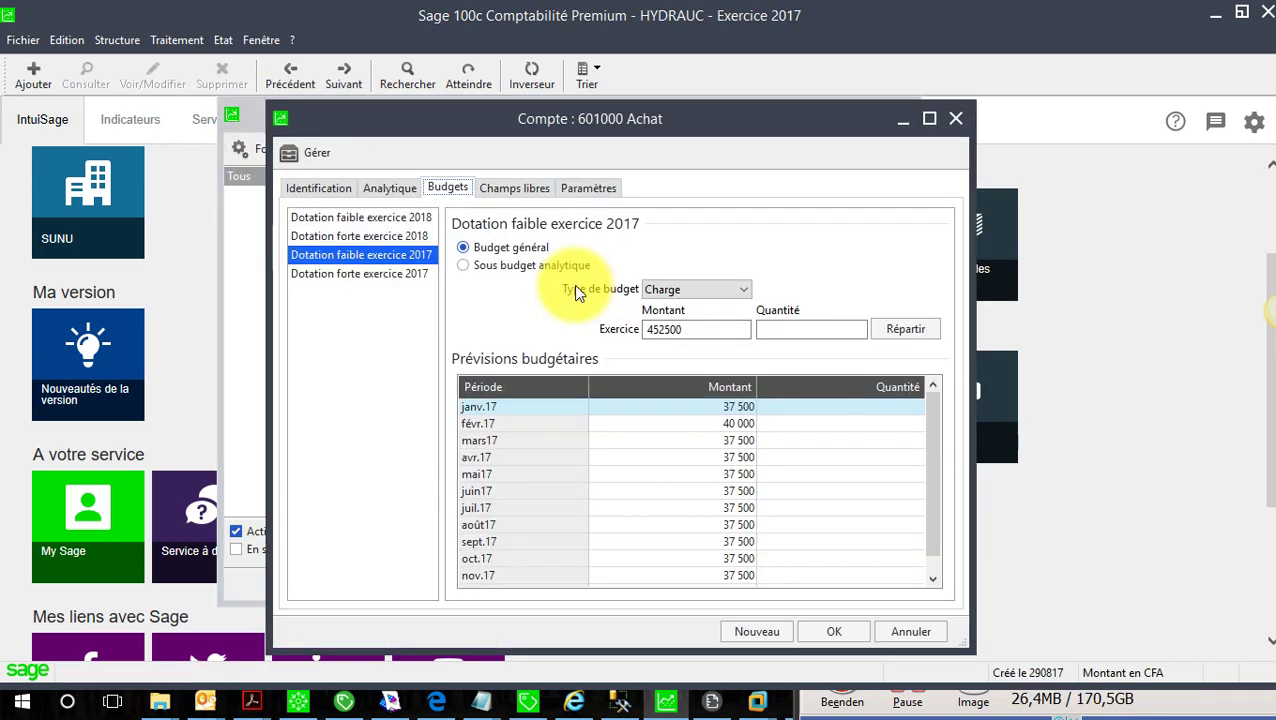
click(688, 329)
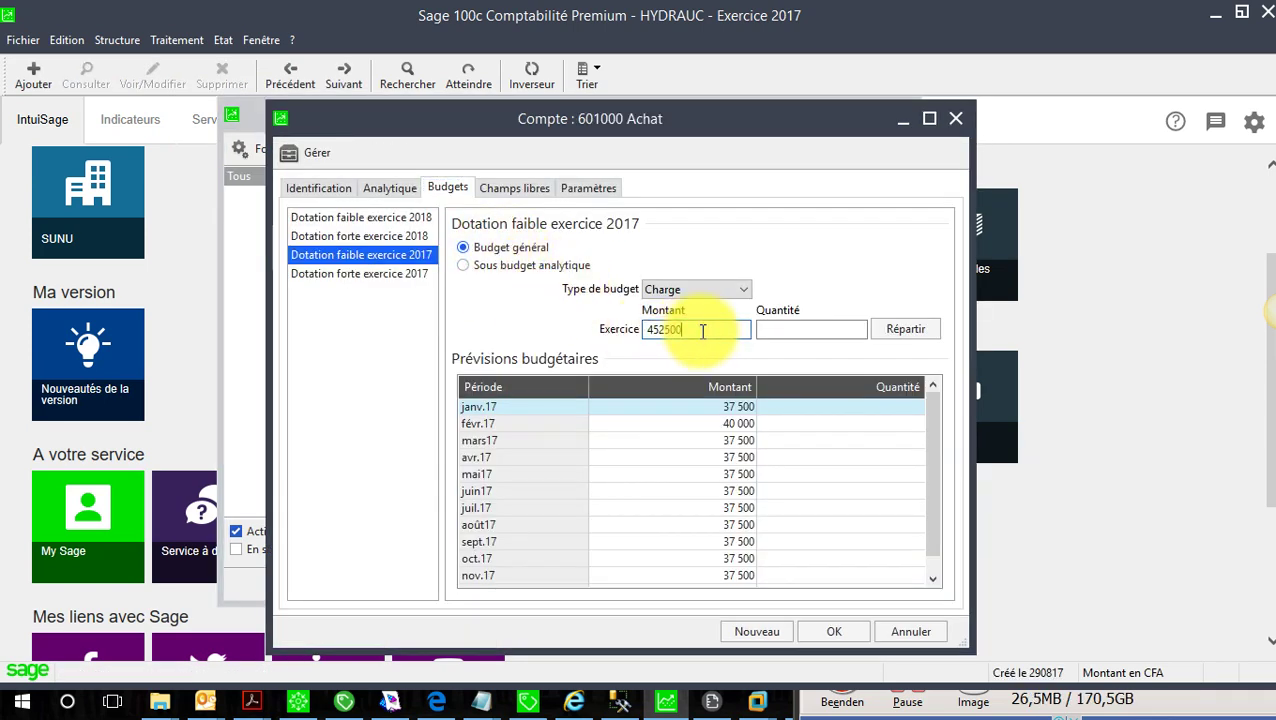
text(0)
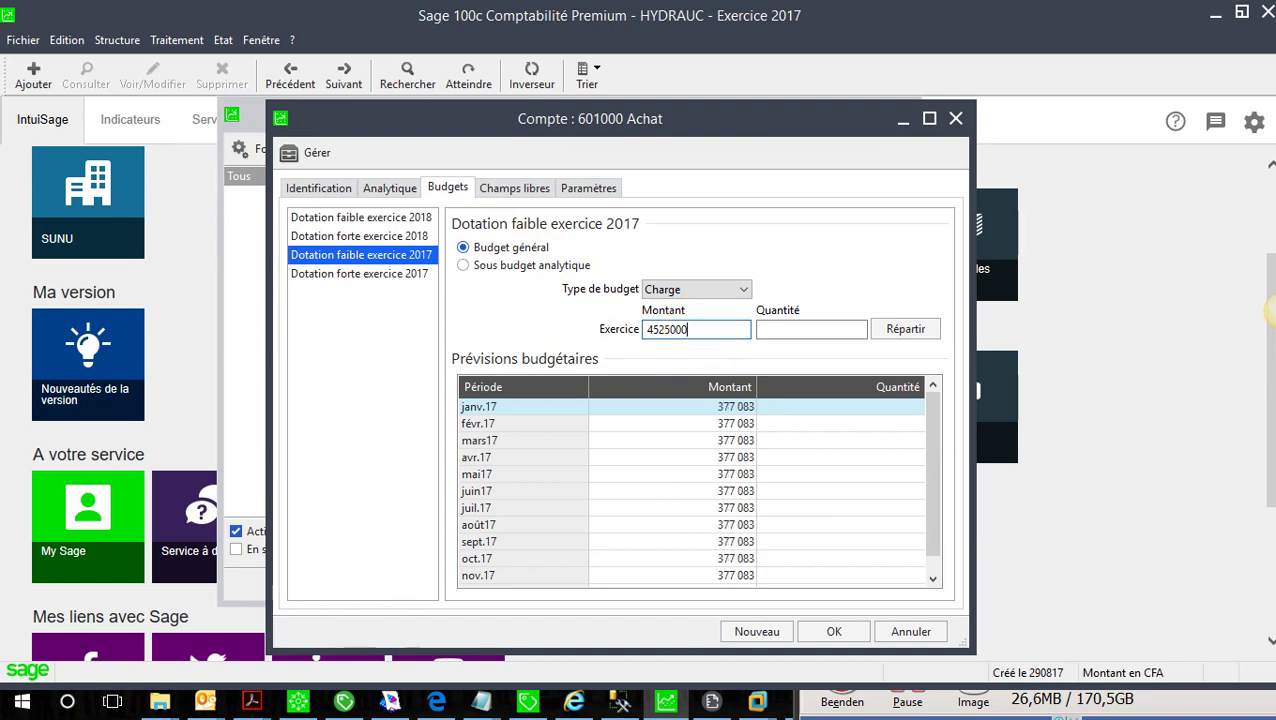
drag(649, 128, 649, 121)
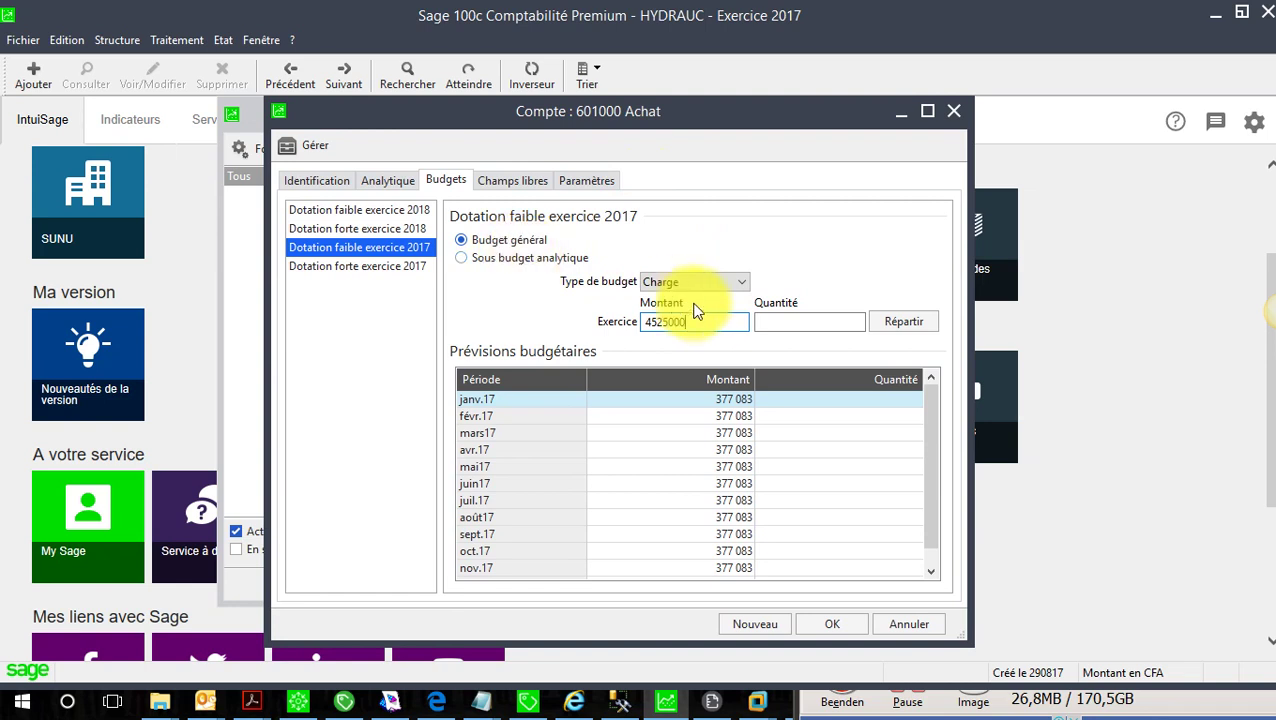
drag(700, 322, 594, 327)
Step: Switch account 601000's 2017 low budget to the analytical sub-budget and open the breakdown of the ACTIVITE plan
click(477, 258)
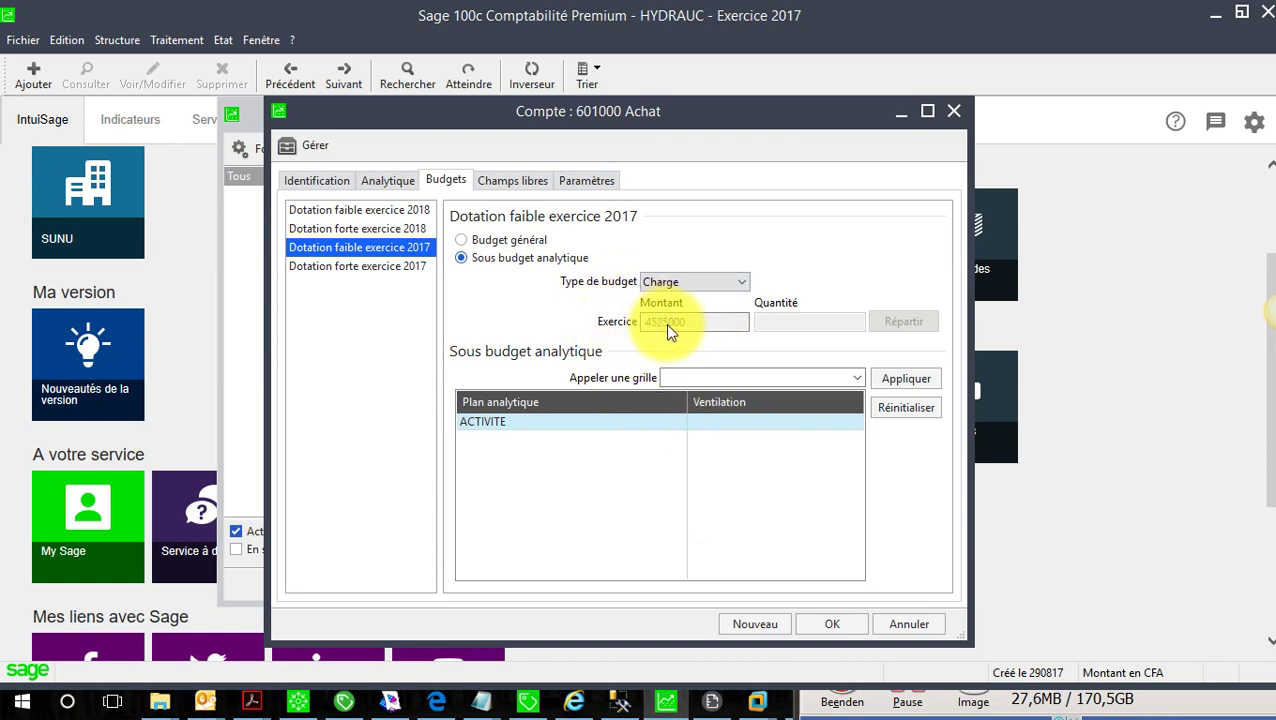
click(506, 426)
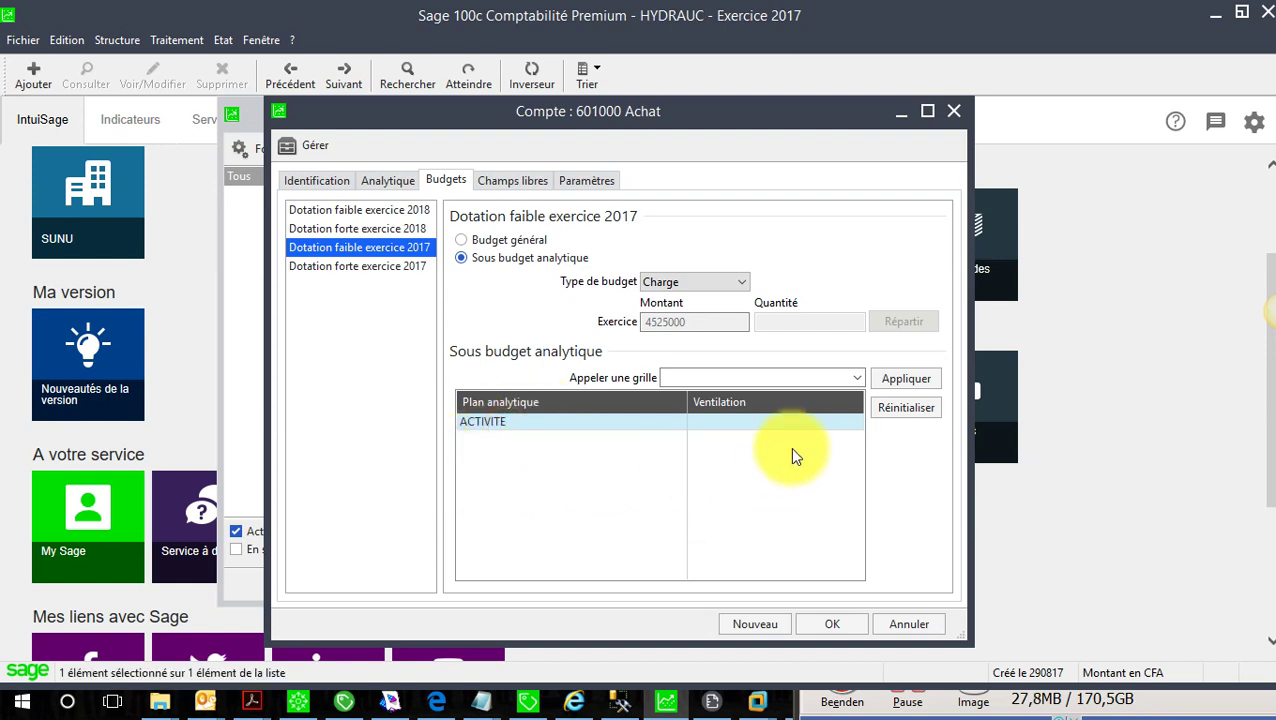
click(815, 421)
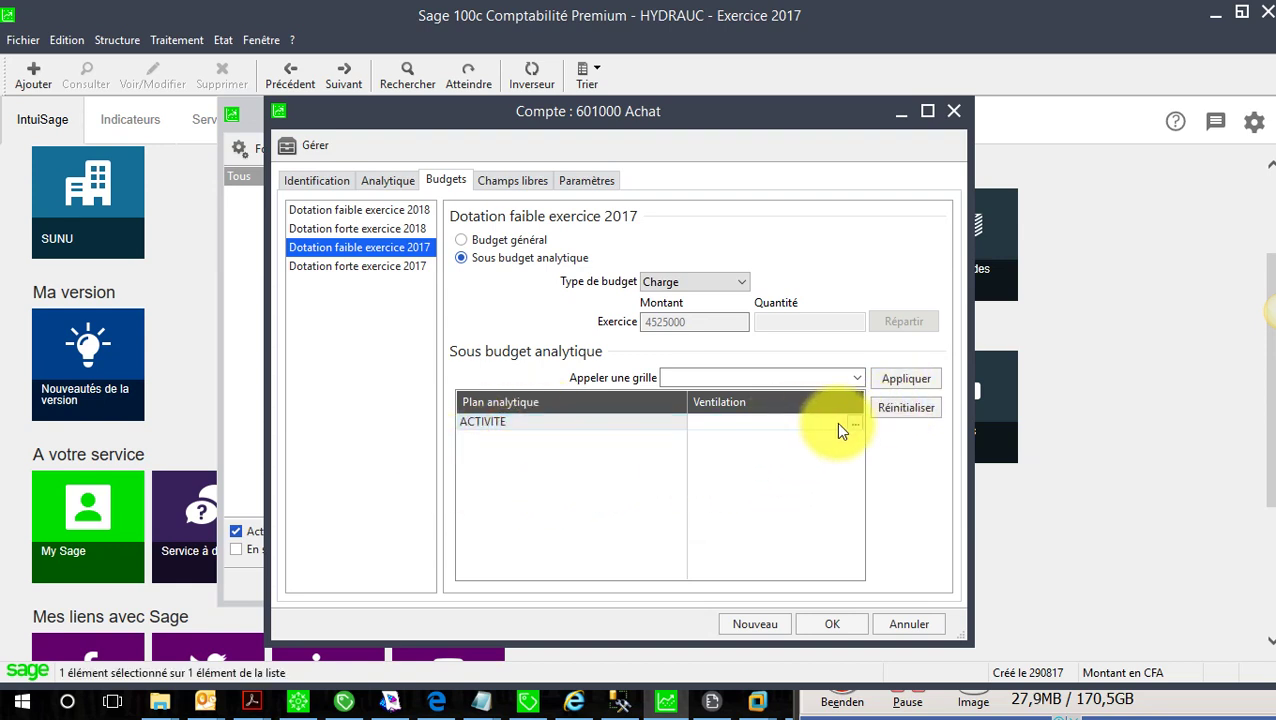
click(853, 424)
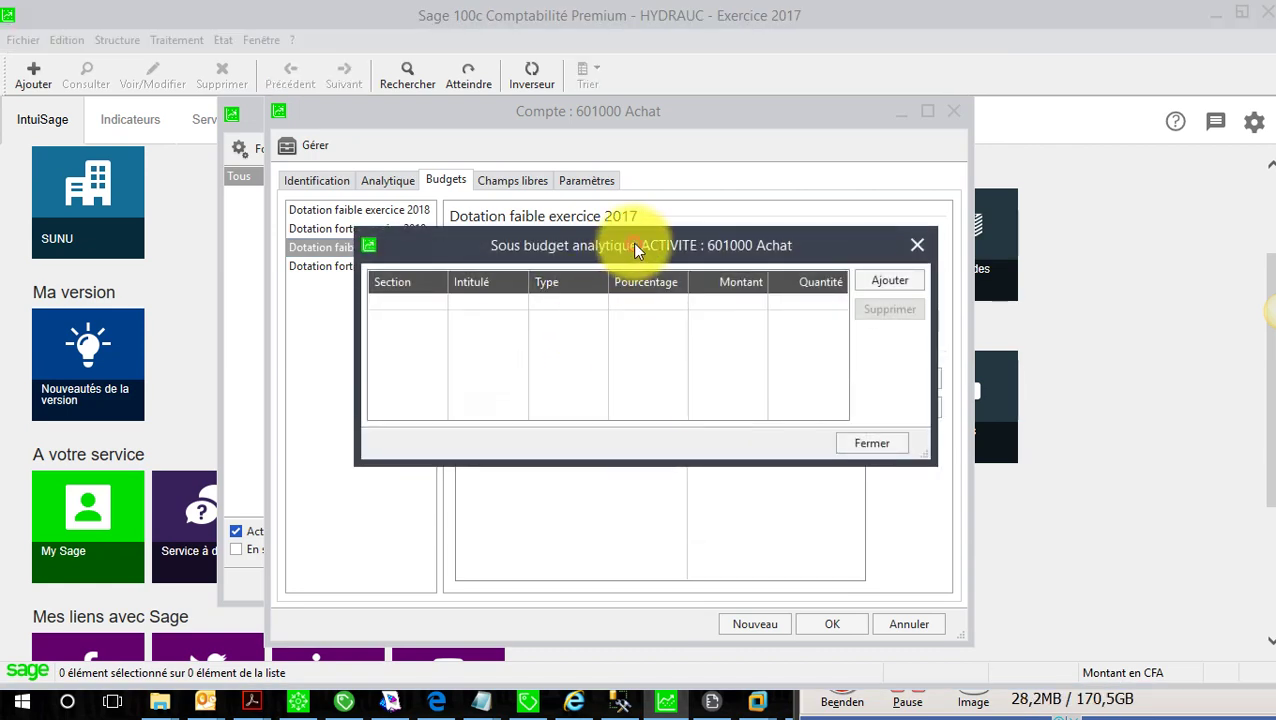
drag(556, 250, 590, 387)
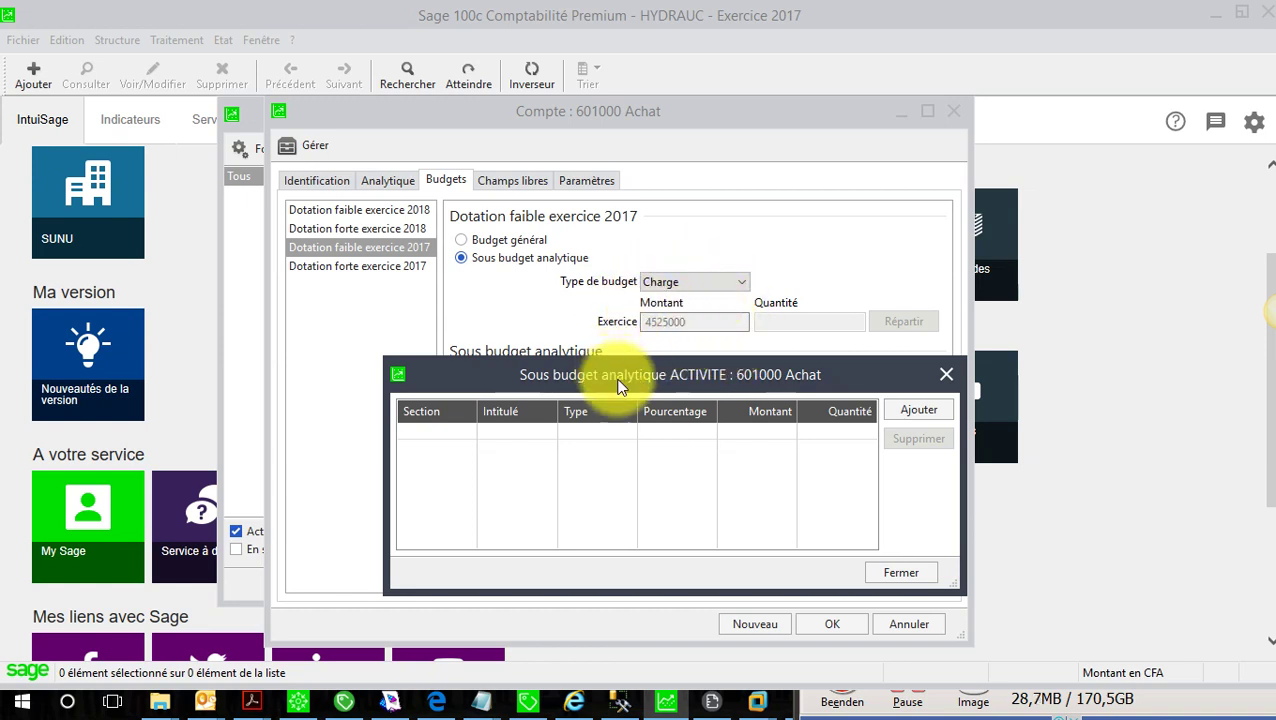
Step: Add section DIRG Direction Générale to the ACTIVITE breakdown of account 601000, with type Pourcentage and a value of 100
click(916, 409)
click(468, 433)
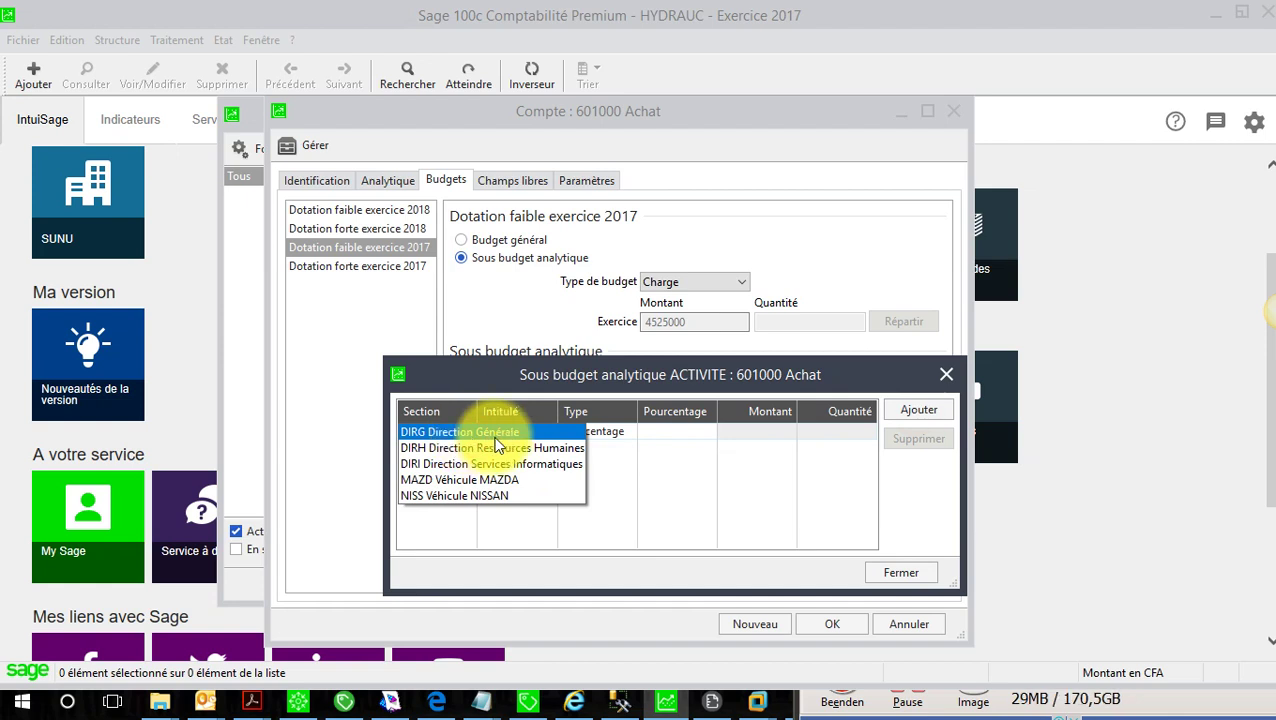
click(485, 437)
click(585, 436)
click(586, 433)
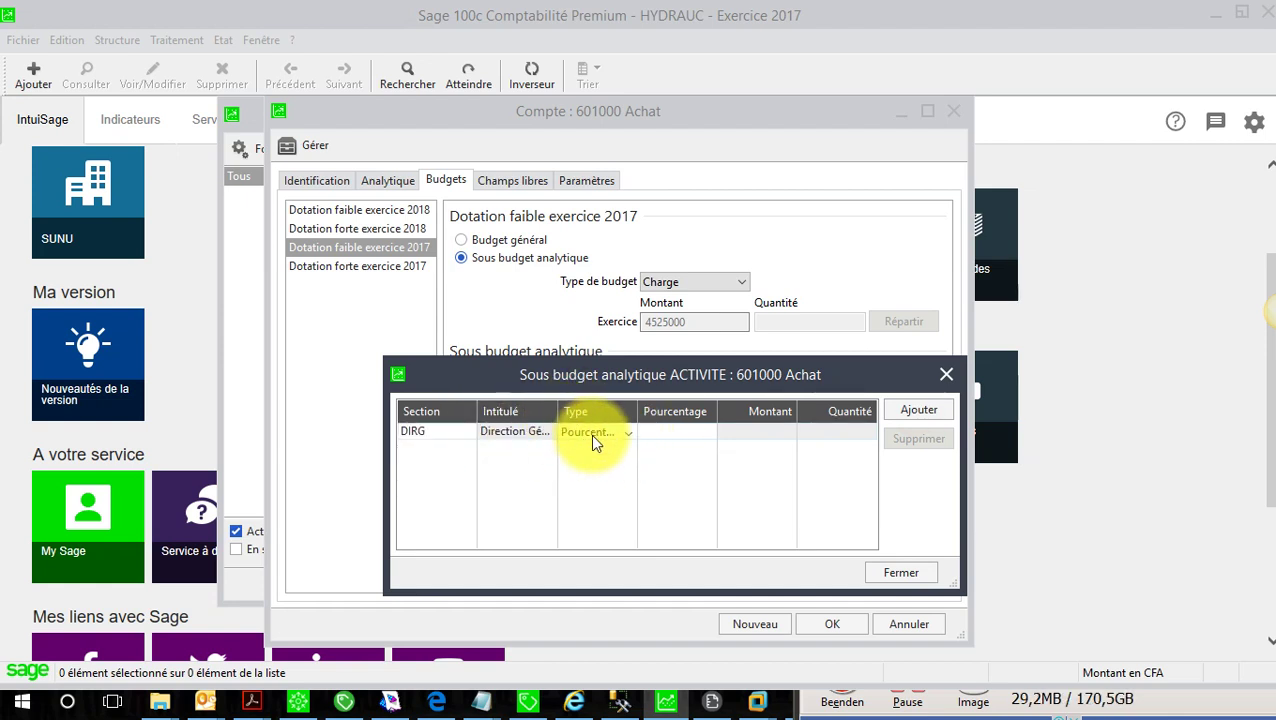
click(631, 434)
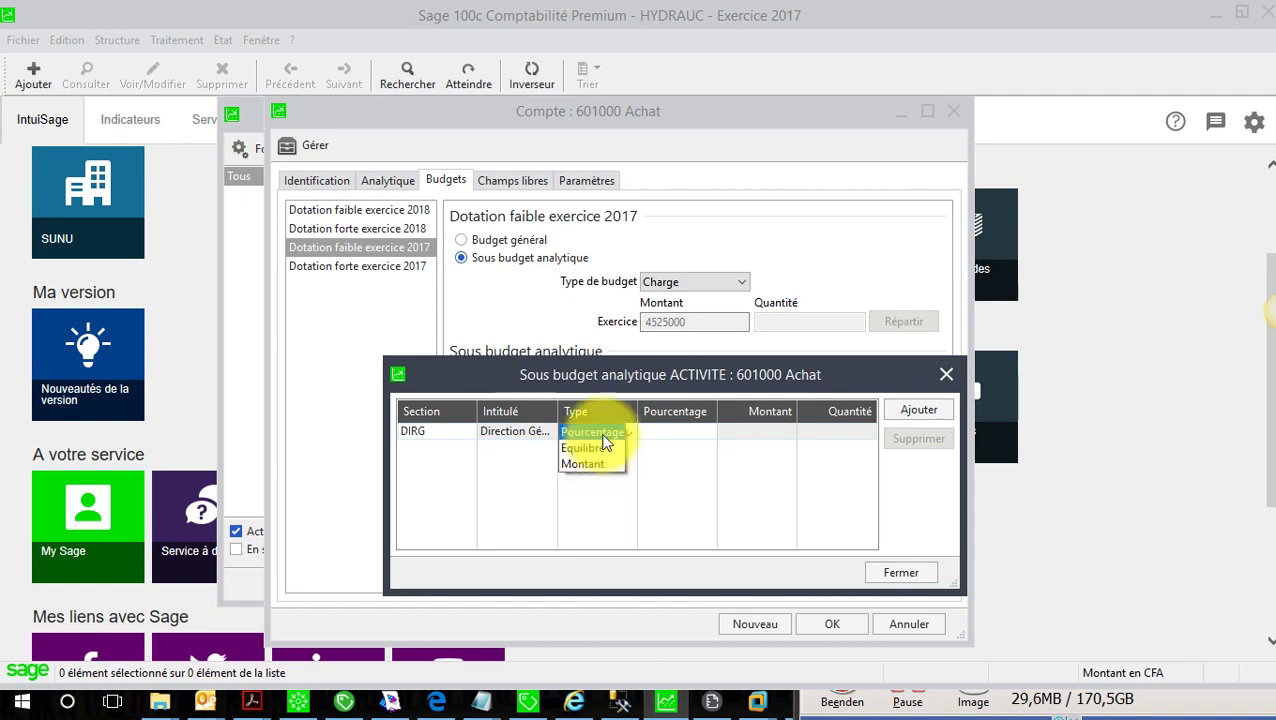
click(603, 435)
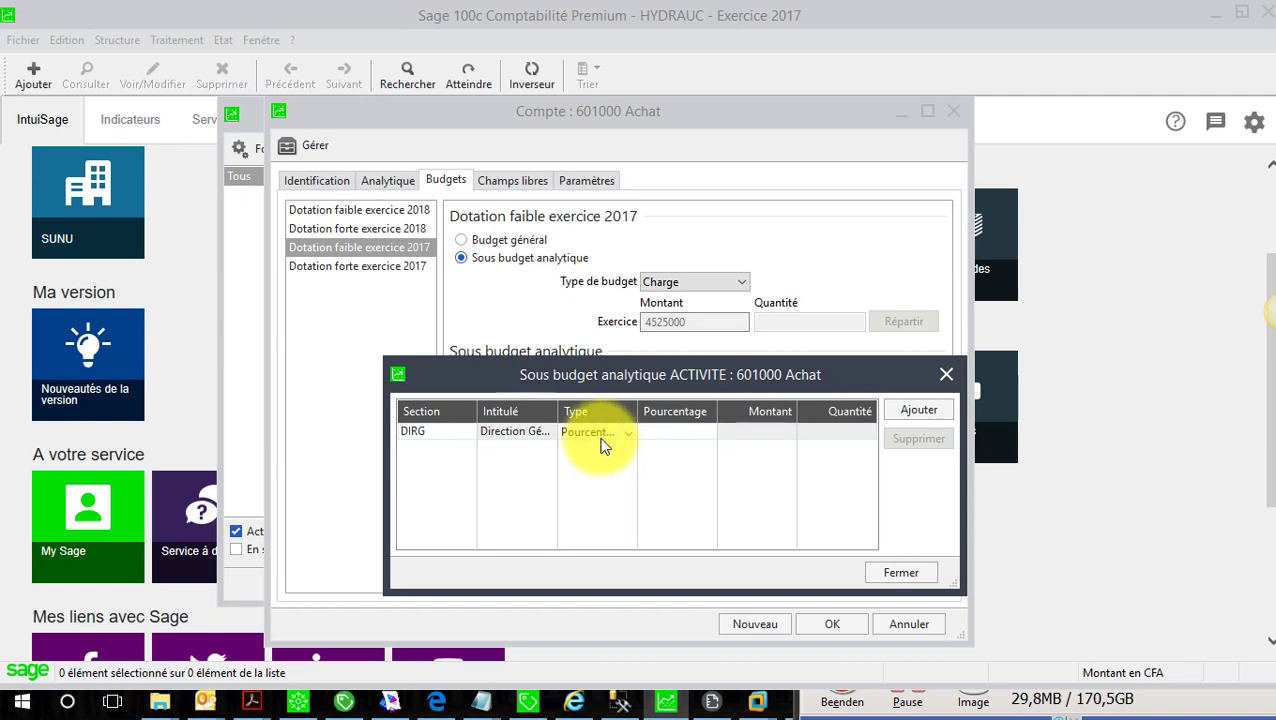
click(679, 434)
text(10)
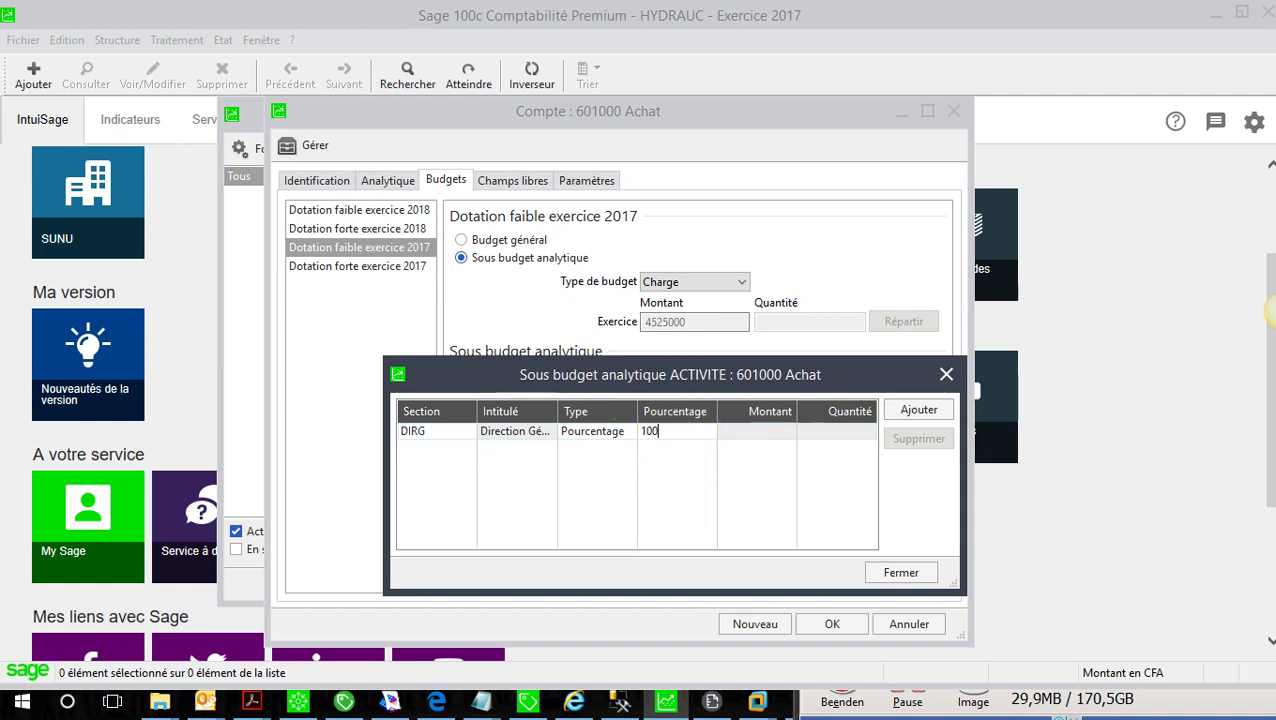
text(0)
key(Return)
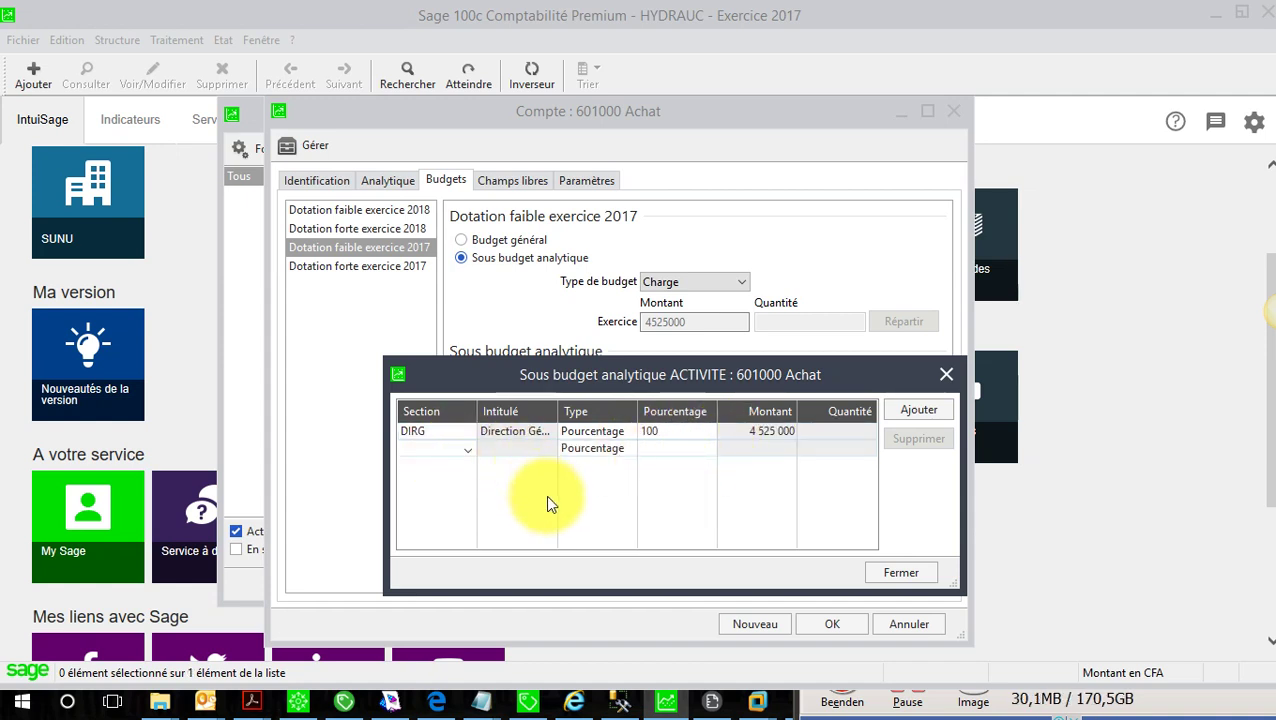
Step: Close the ACTIVITE sub-budget breakdown and save the changes to account 601000
click(710, 488)
click(755, 440)
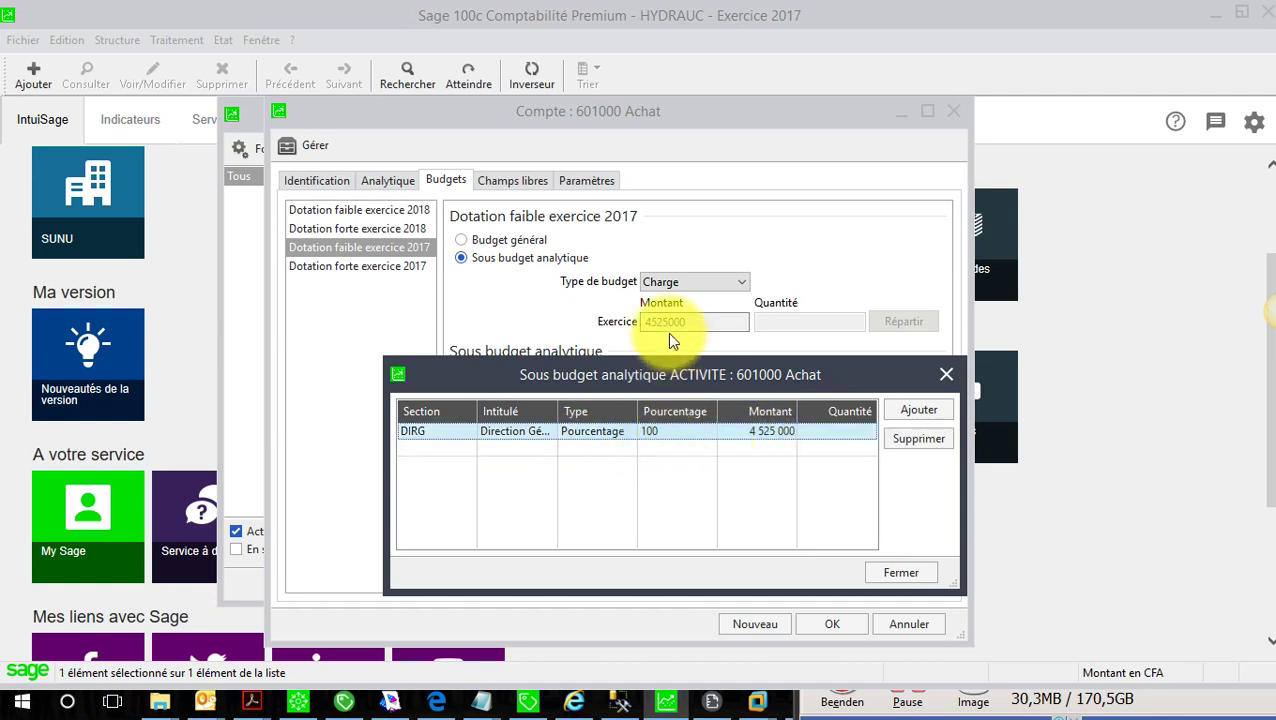
click(668, 438)
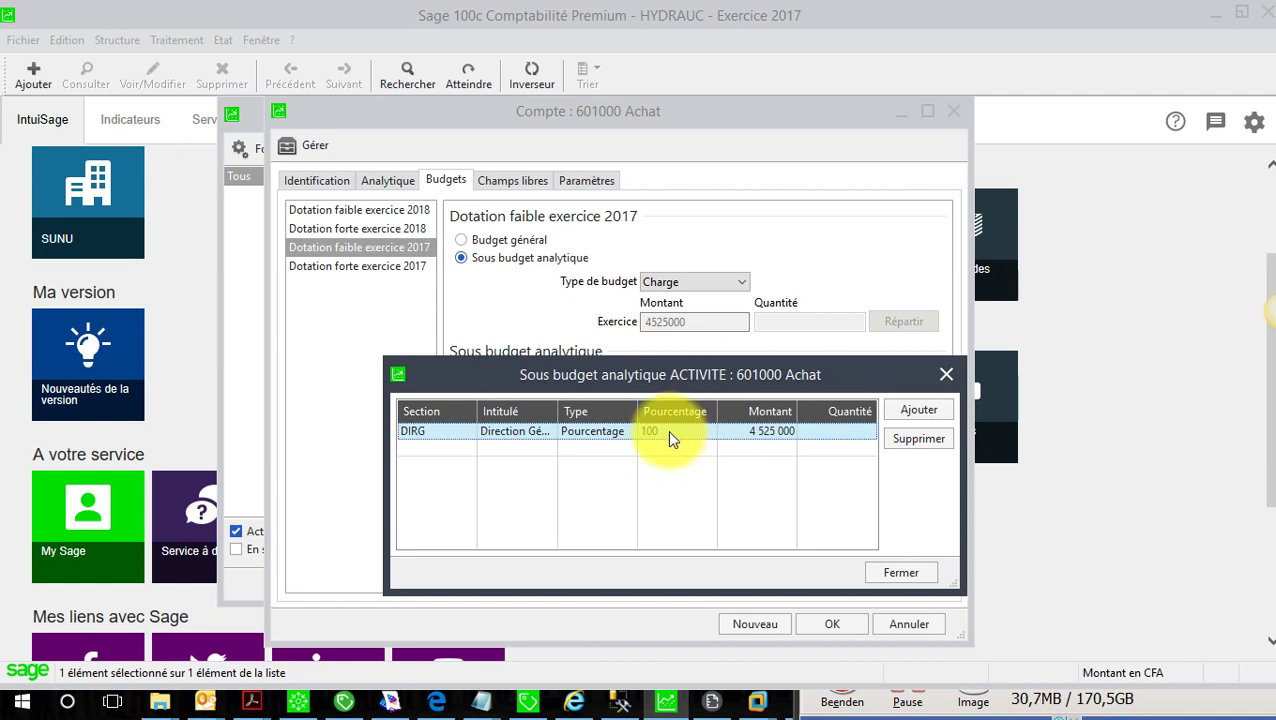
click(617, 434)
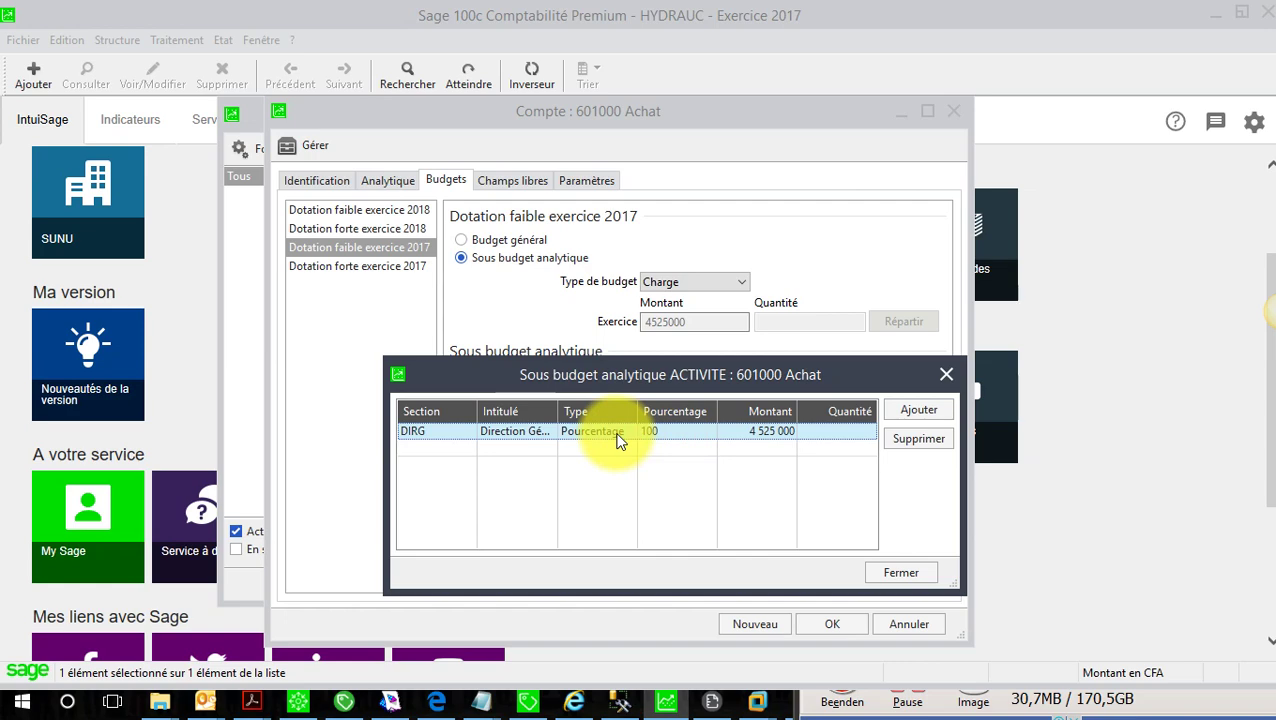
click(879, 572)
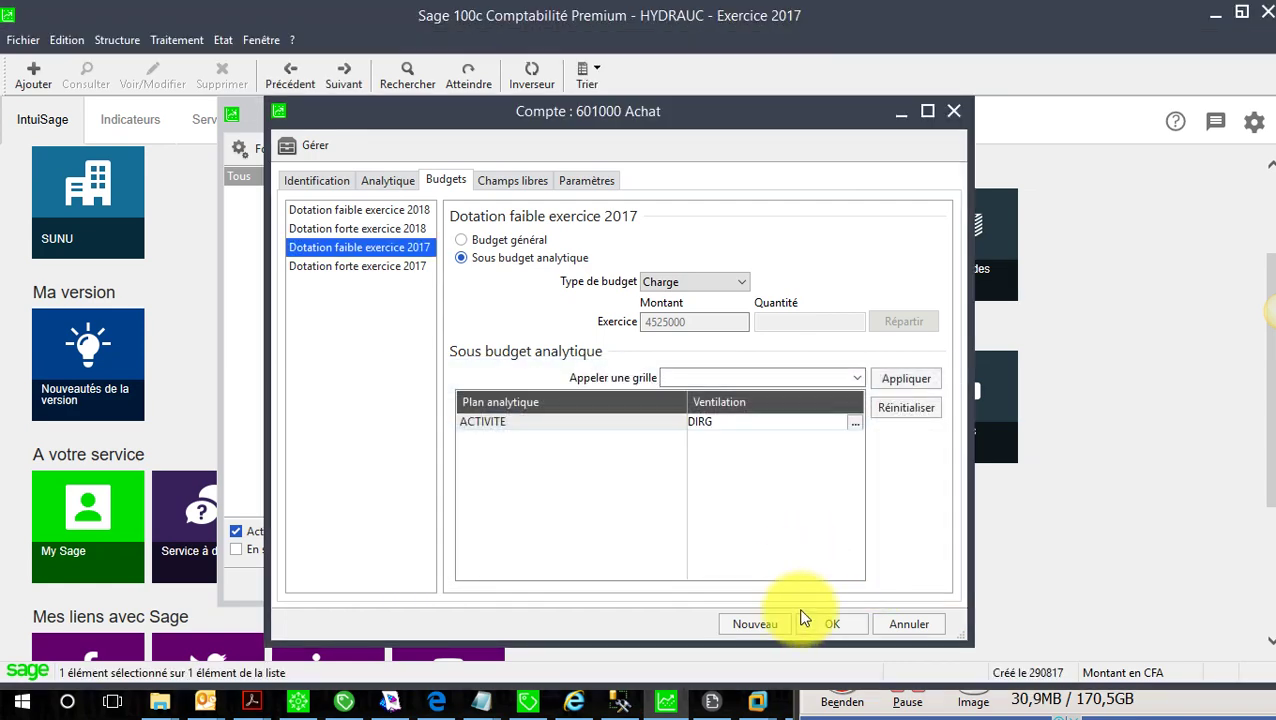
click(820, 623)
Step: Open account 604700 Fournitures bureaux, set its 2017 low general budget to 15200000 and distribute it over the months
click(527, 405)
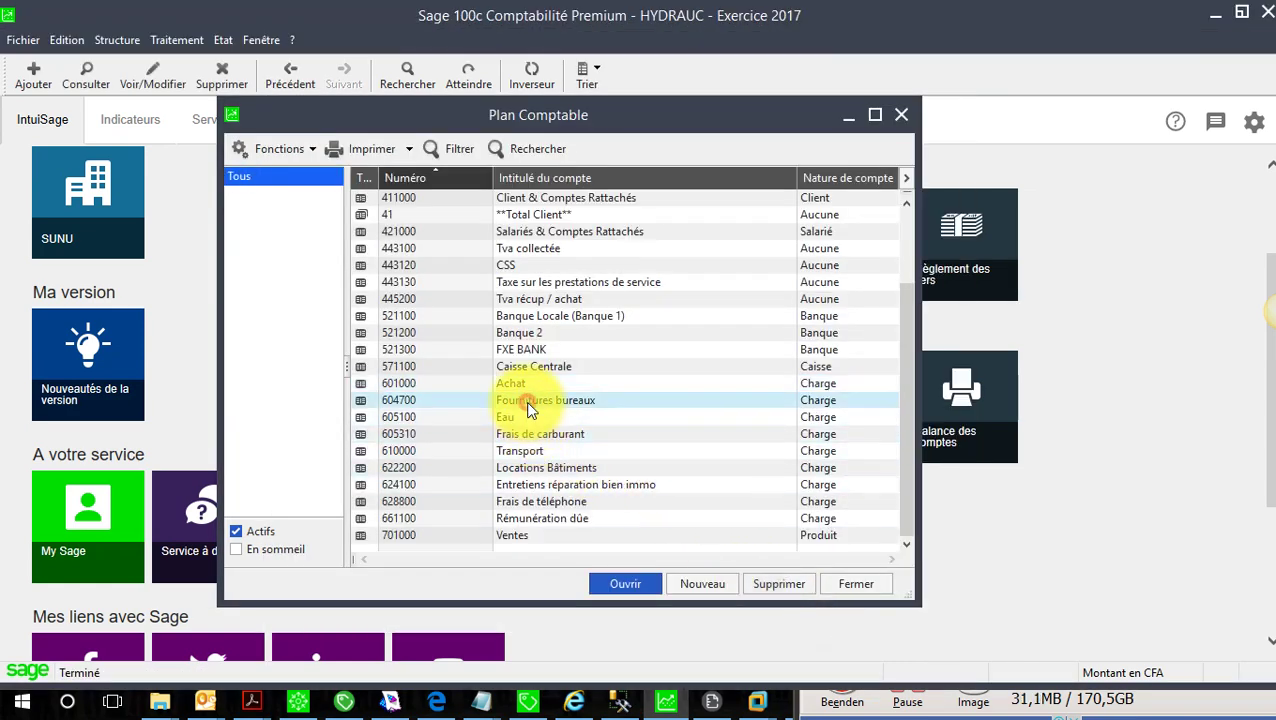
double_click(568, 401)
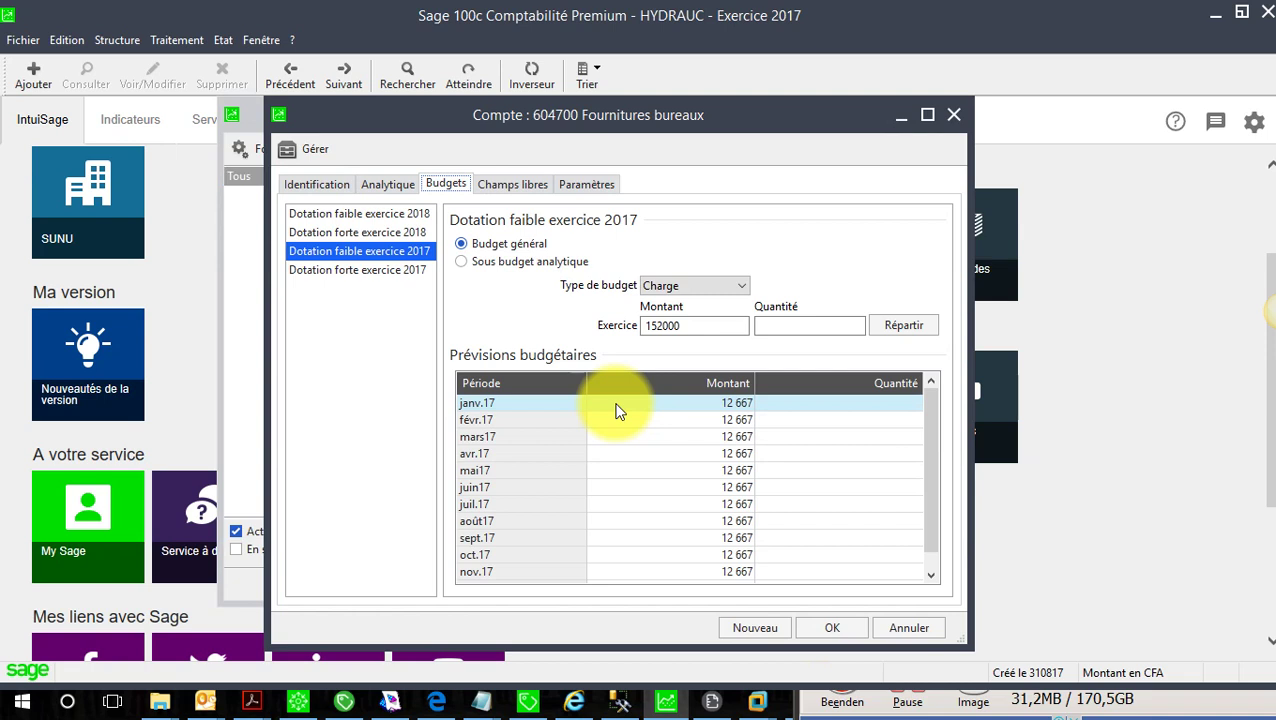
click(688, 326)
text(00)
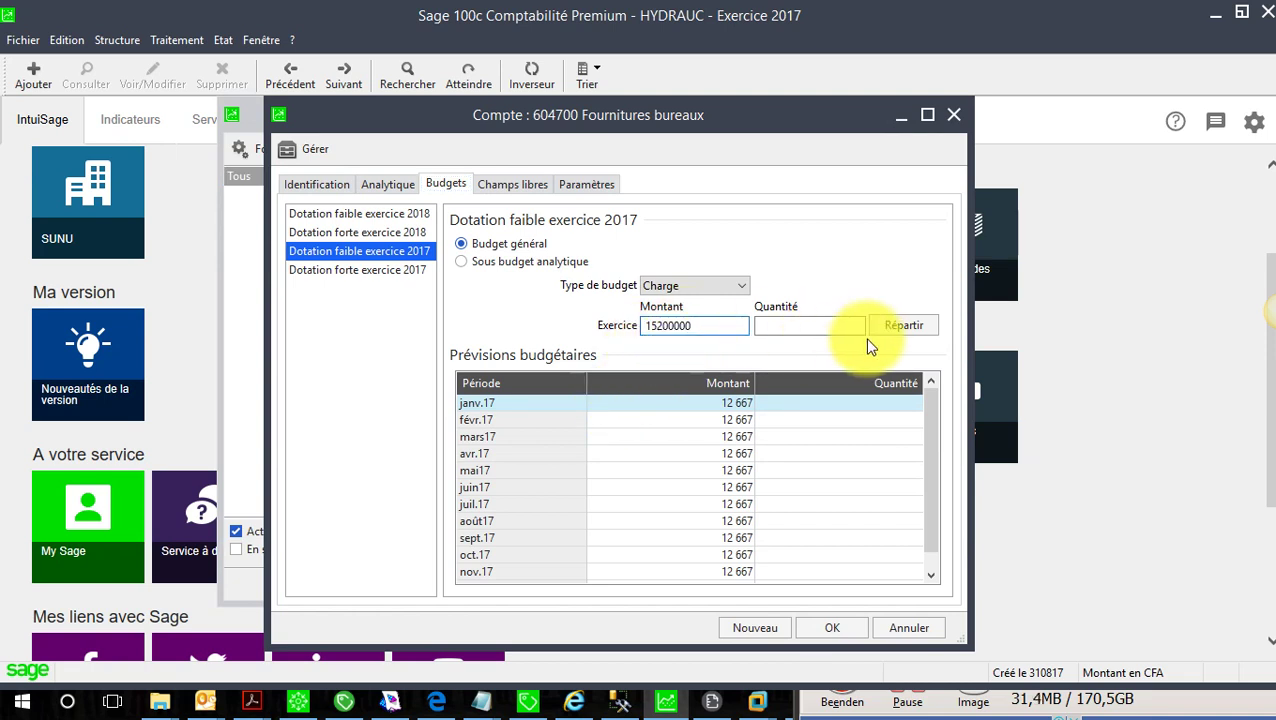
click(902, 326)
scroll(805, 478, down, 1)
scroll(805, 478, up, 1)
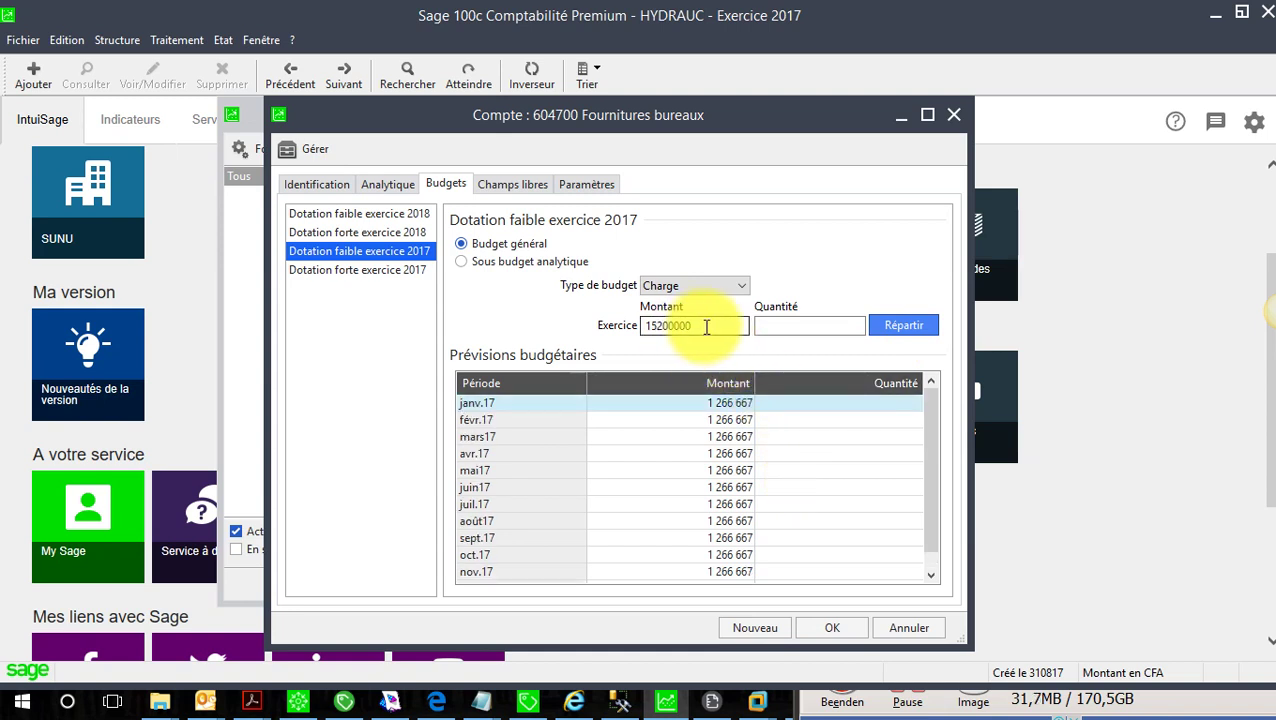
scroll(755, 423, down, 1)
scroll(750, 425, up, 1)
click(708, 327)
text(0)
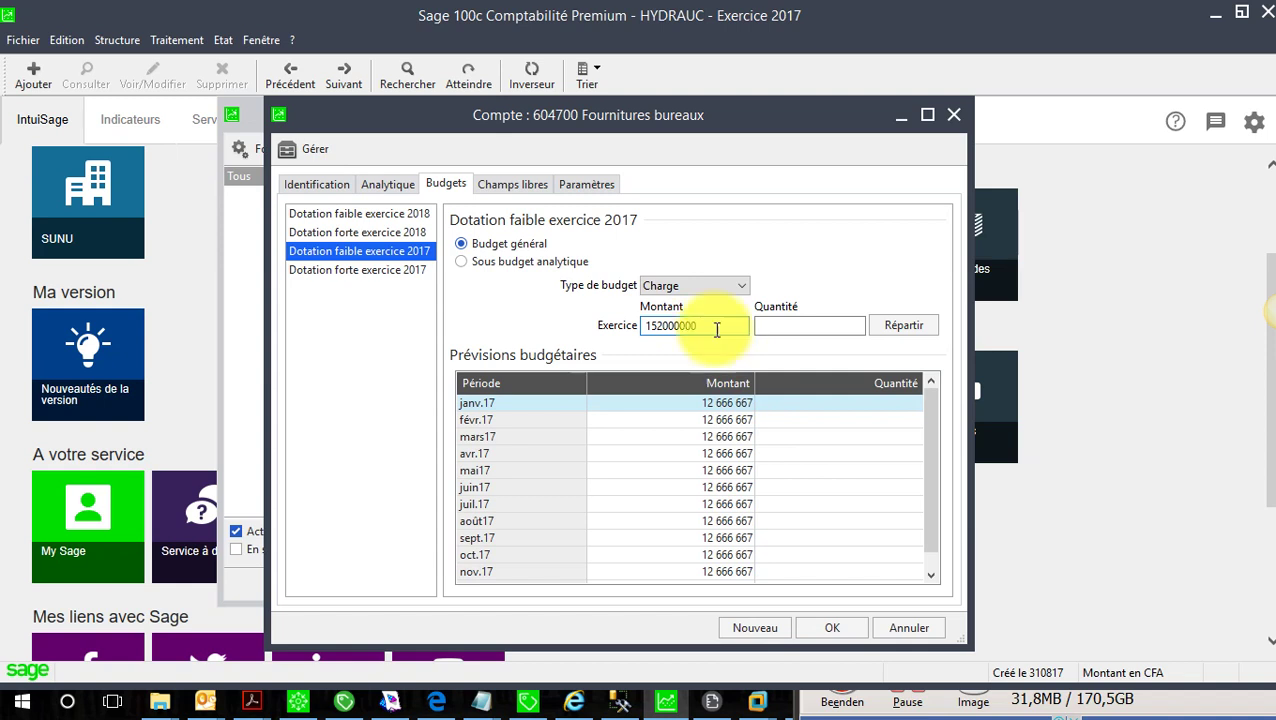
key(BackSpace)
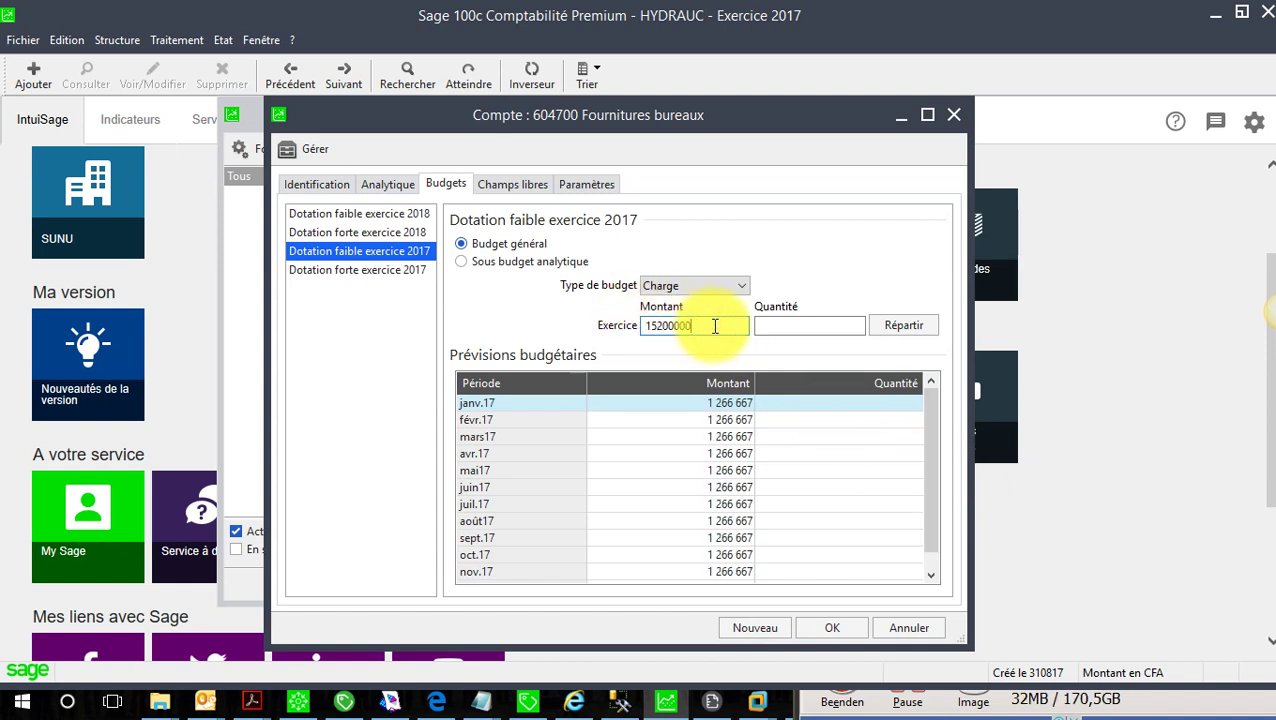
Step: Switch account 604700's 2017 low budget to the analytical sub-budget and open the breakdown of the ACTIVITE plan
click(464, 262)
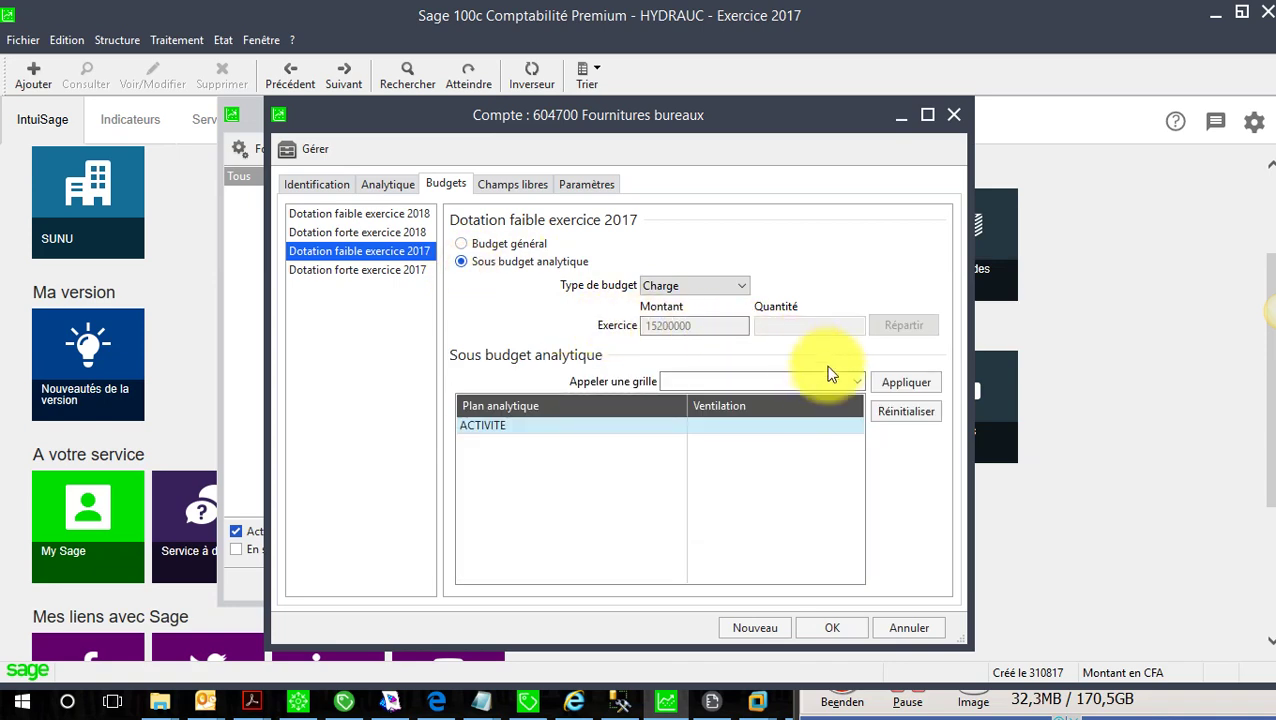
click(757, 430)
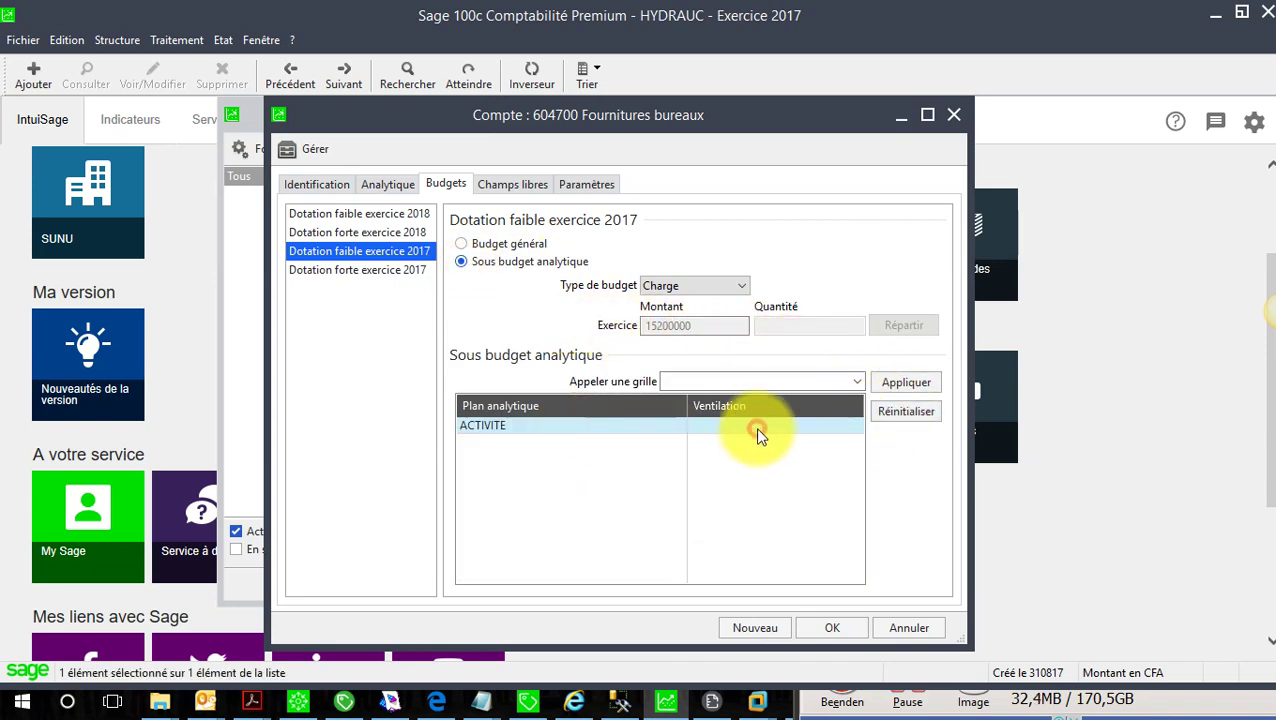
click(848, 427)
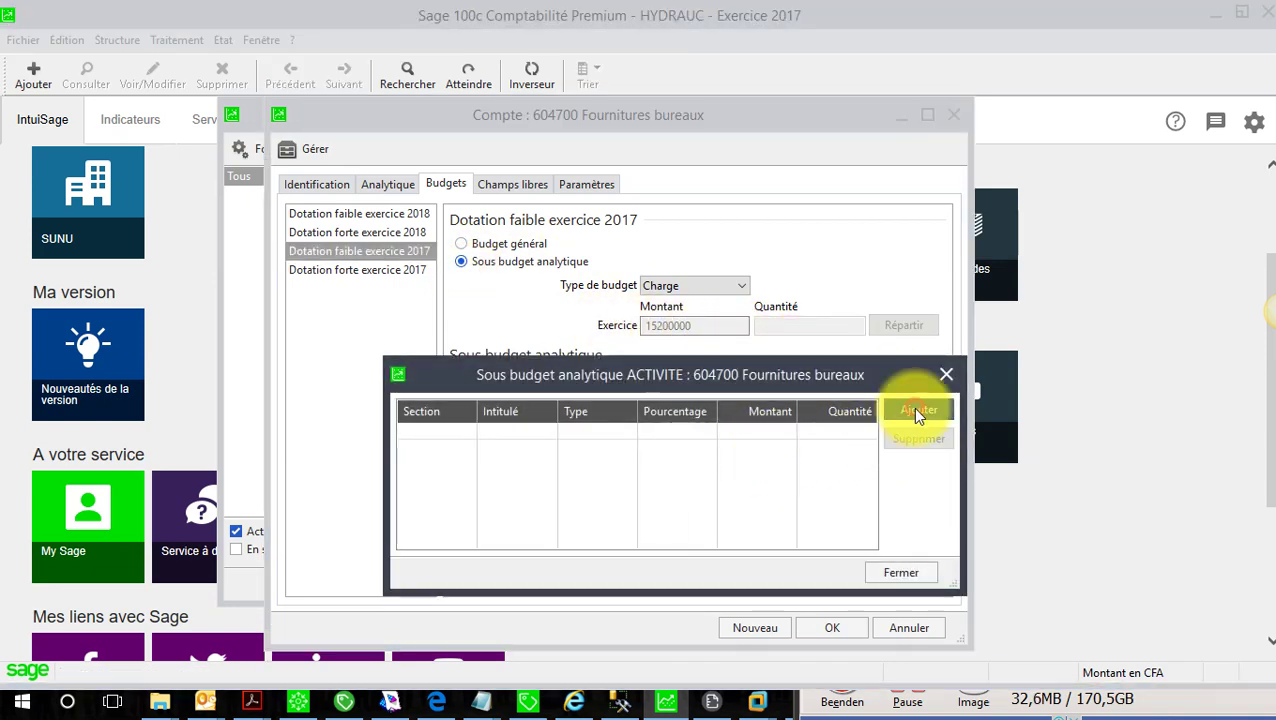
Step: Add section DIRH Direction Ressources Humaines to the ACTIVITE breakdown of account 604700, with type Pourcentage and a value of 50
click(912, 410)
click(469, 440)
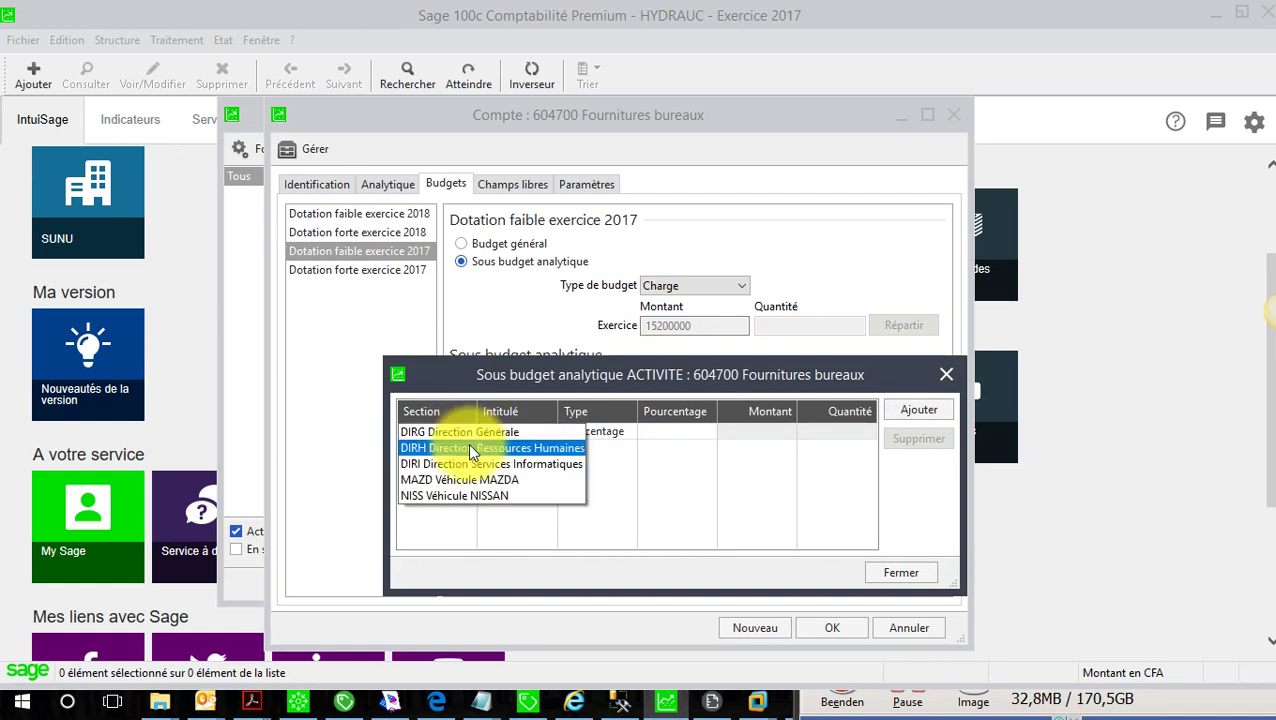
click(470, 446)
click(696, 436)
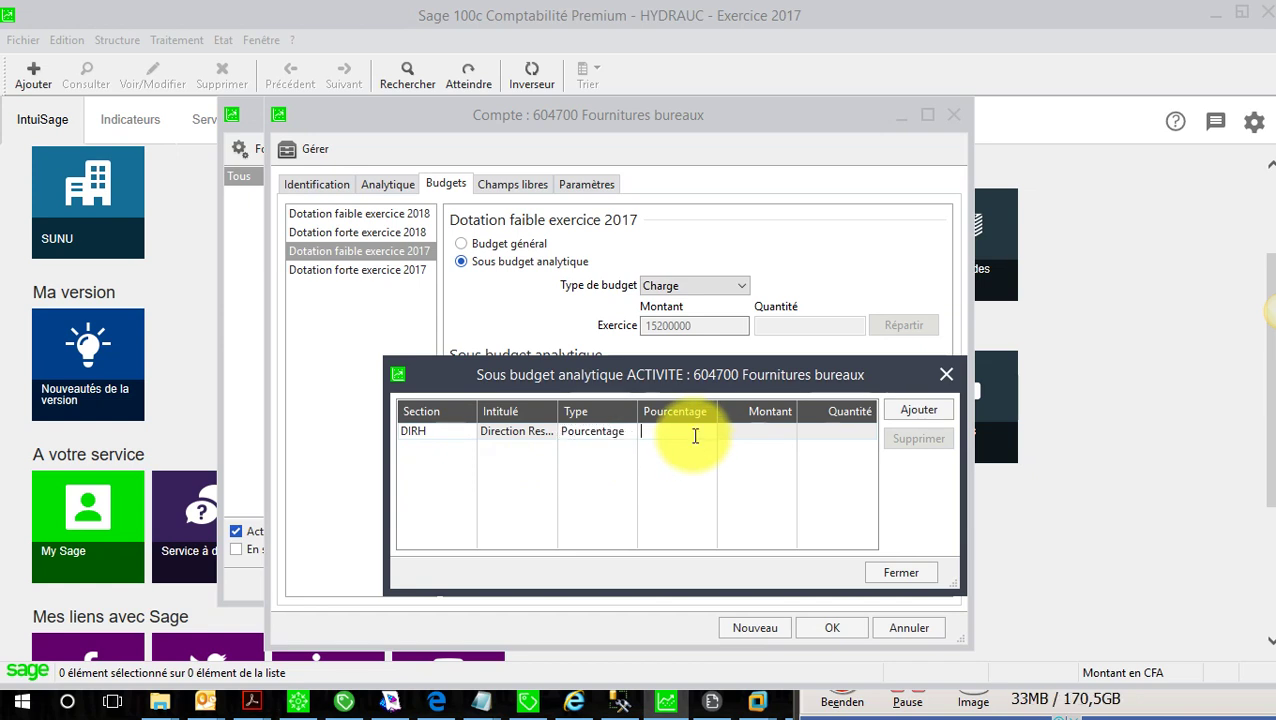
text(50)
key(Return)
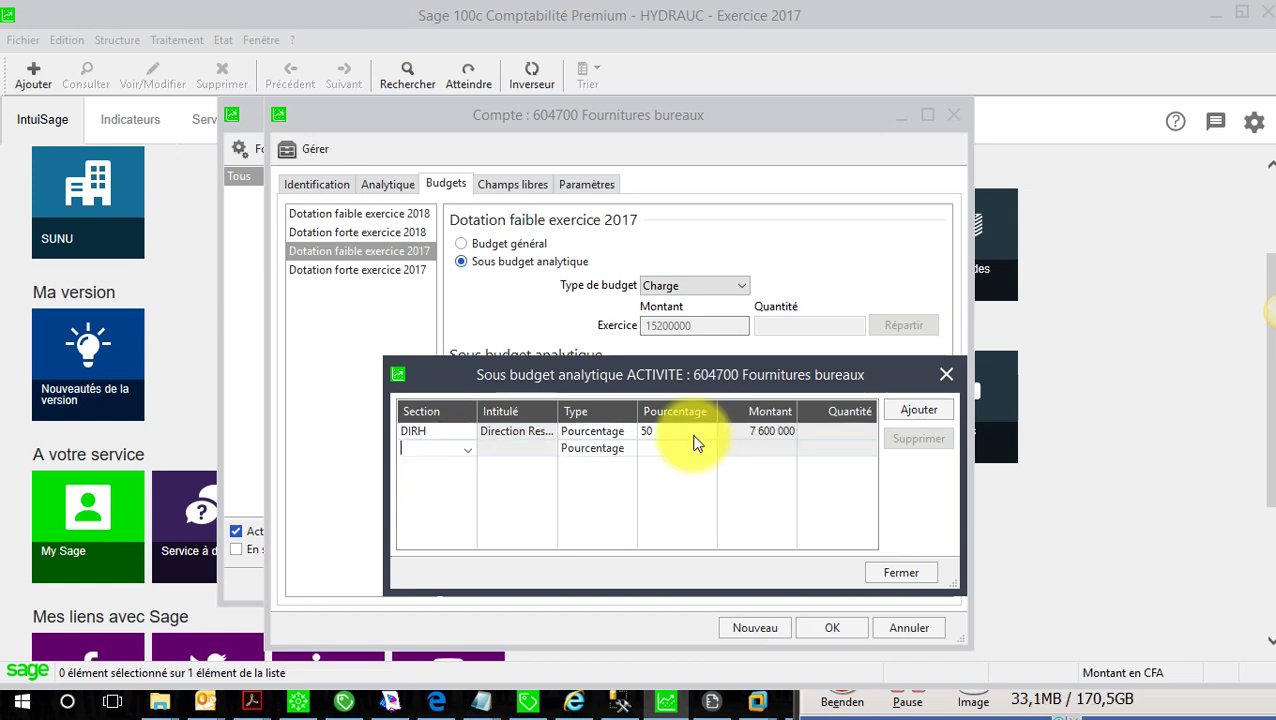
Step: Add section DIRI Direction Services Informatiques to the same breakdown, with type Pourcentage and a value of 50
click(474, 453)
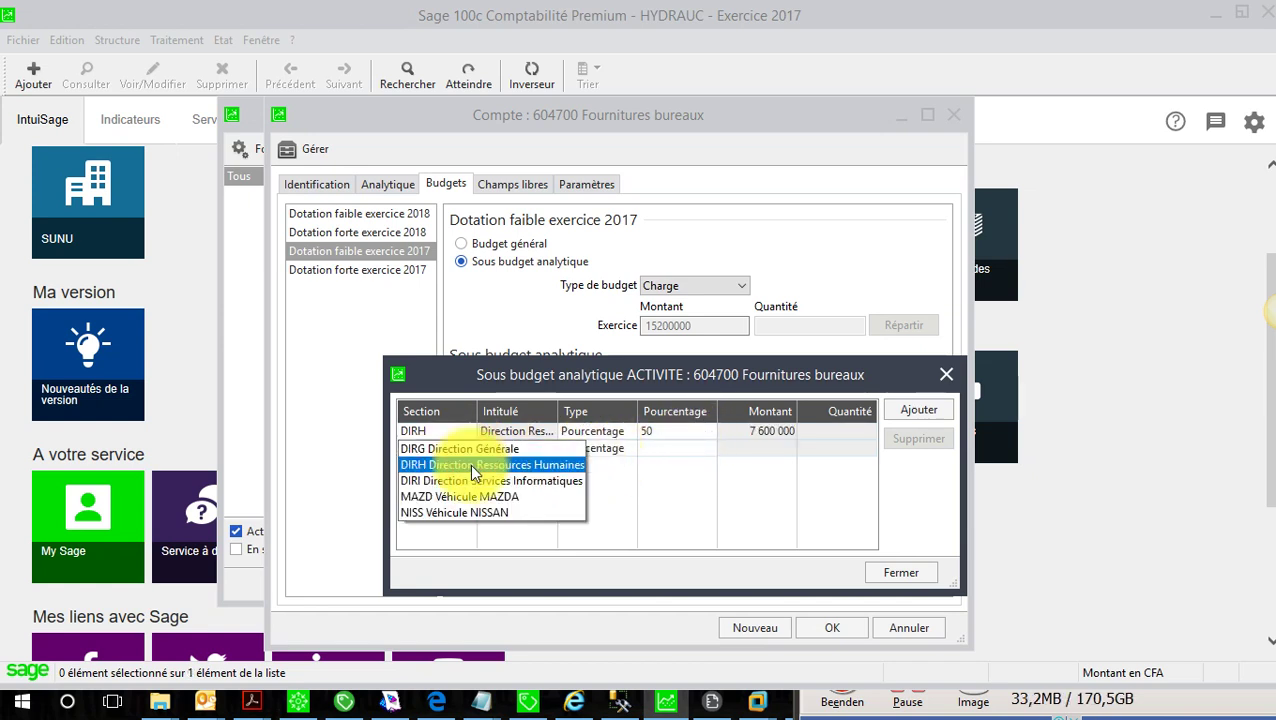
click(500, 479)
key(Tab)
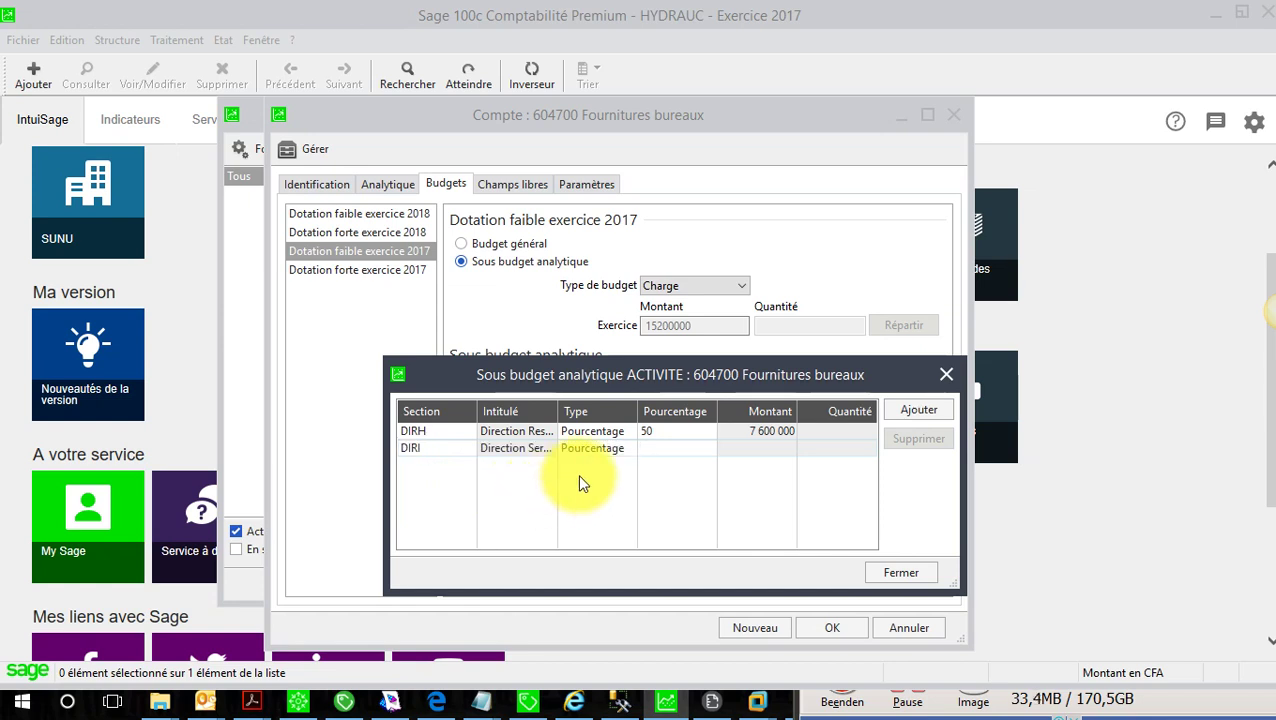
click(680, 480)
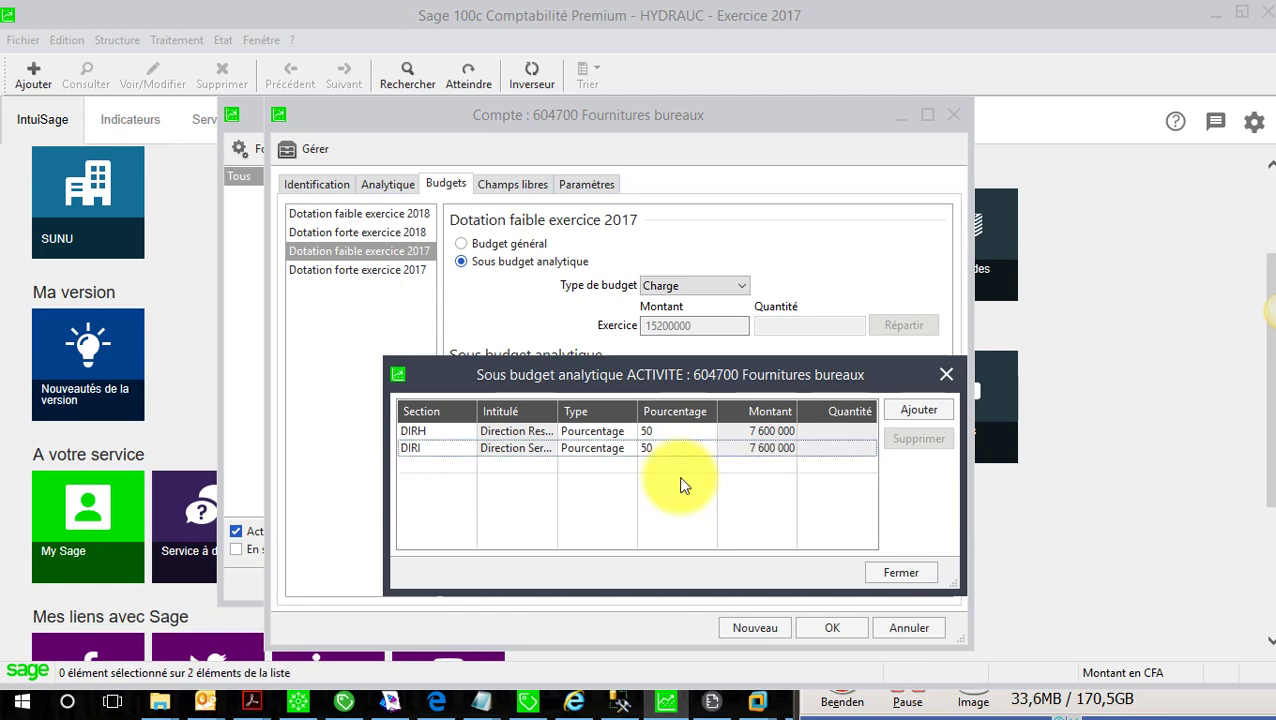
Step: Close the ACTIVITE breakdown, save the changes to account 604700 and close the chart of accounts
click(898, 573)
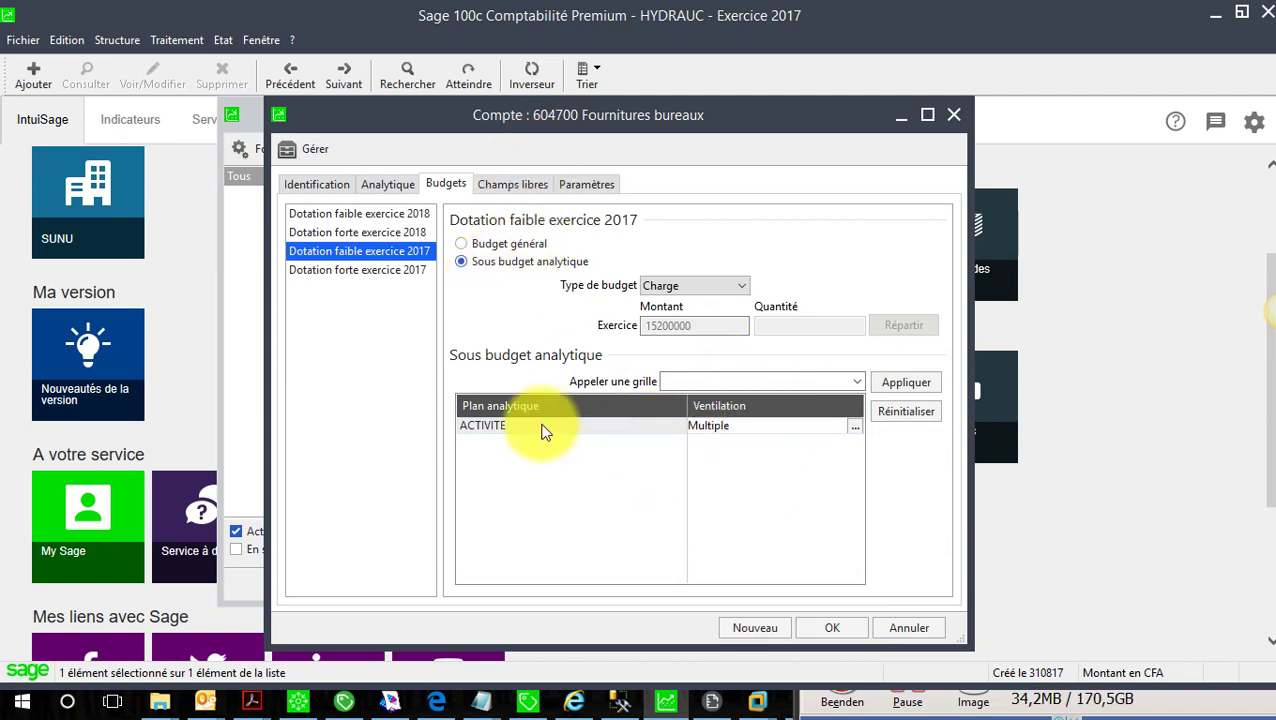
click(832, 628)
click(846, 581)
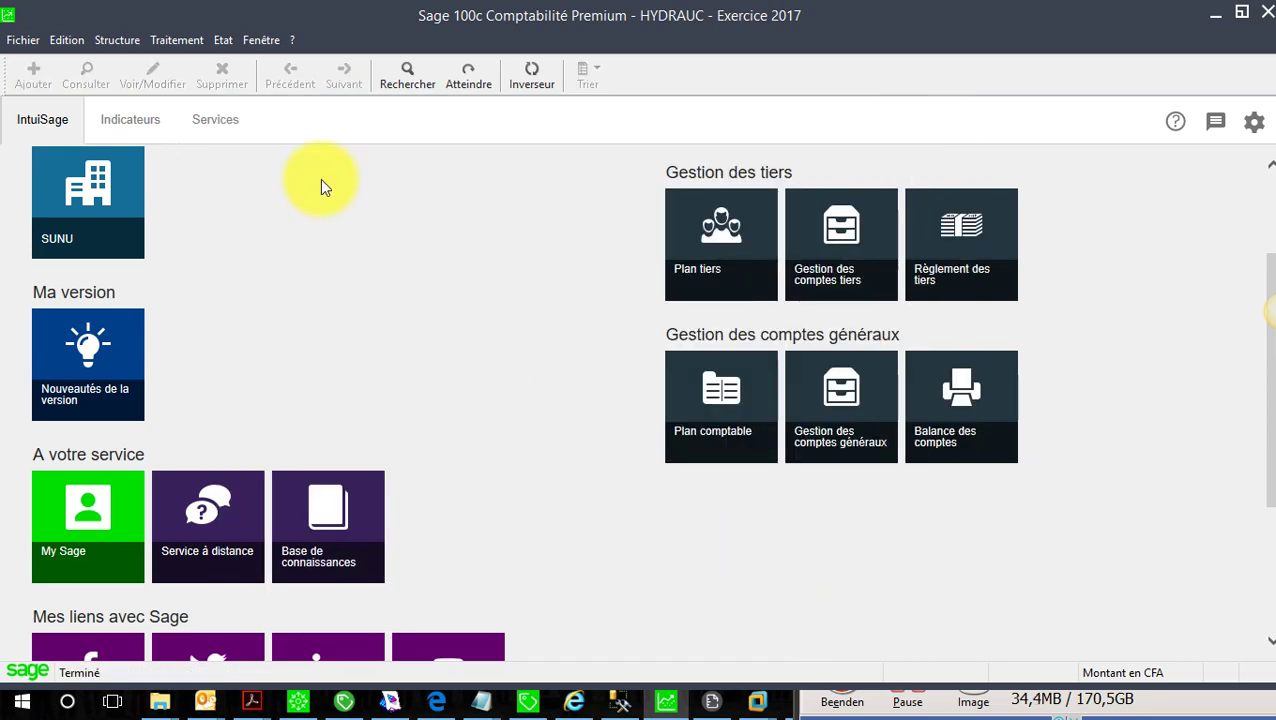
Step: Generate a budget report preview on Comptes généraux with forecast Faible 2017, including the detail of accounts or sub-budgets
click(226, 42)
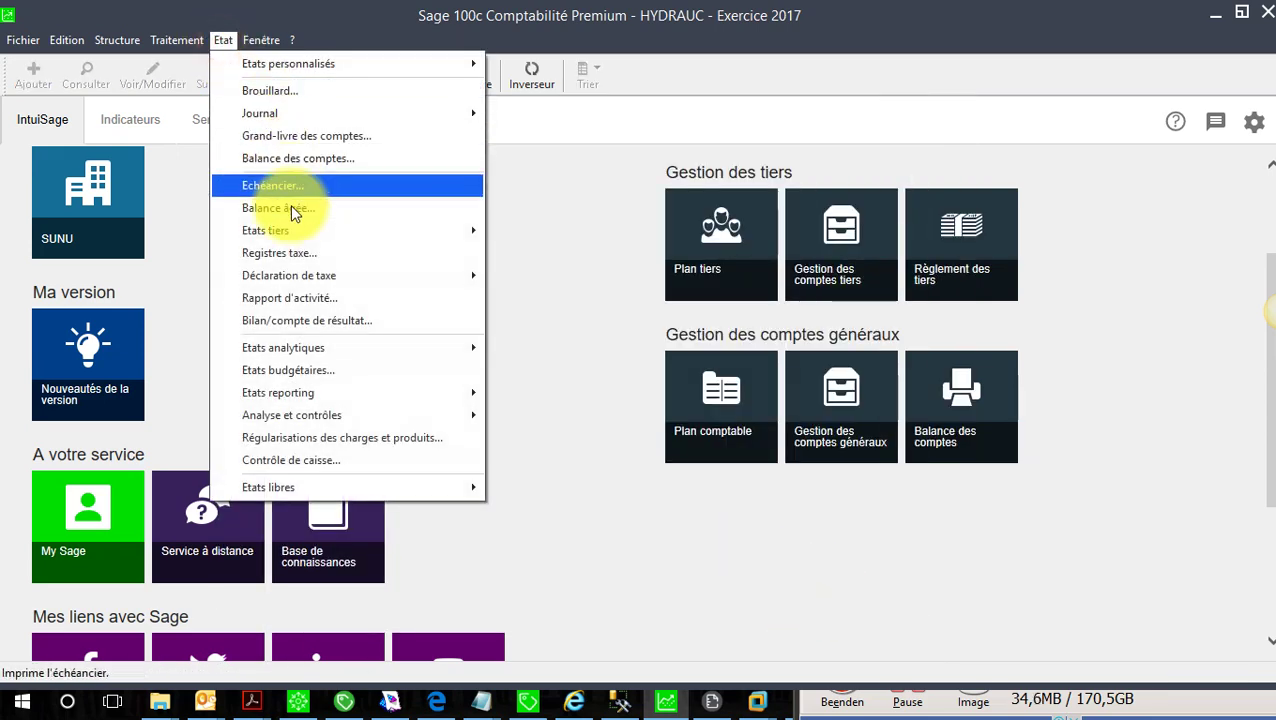
click(301, 371)
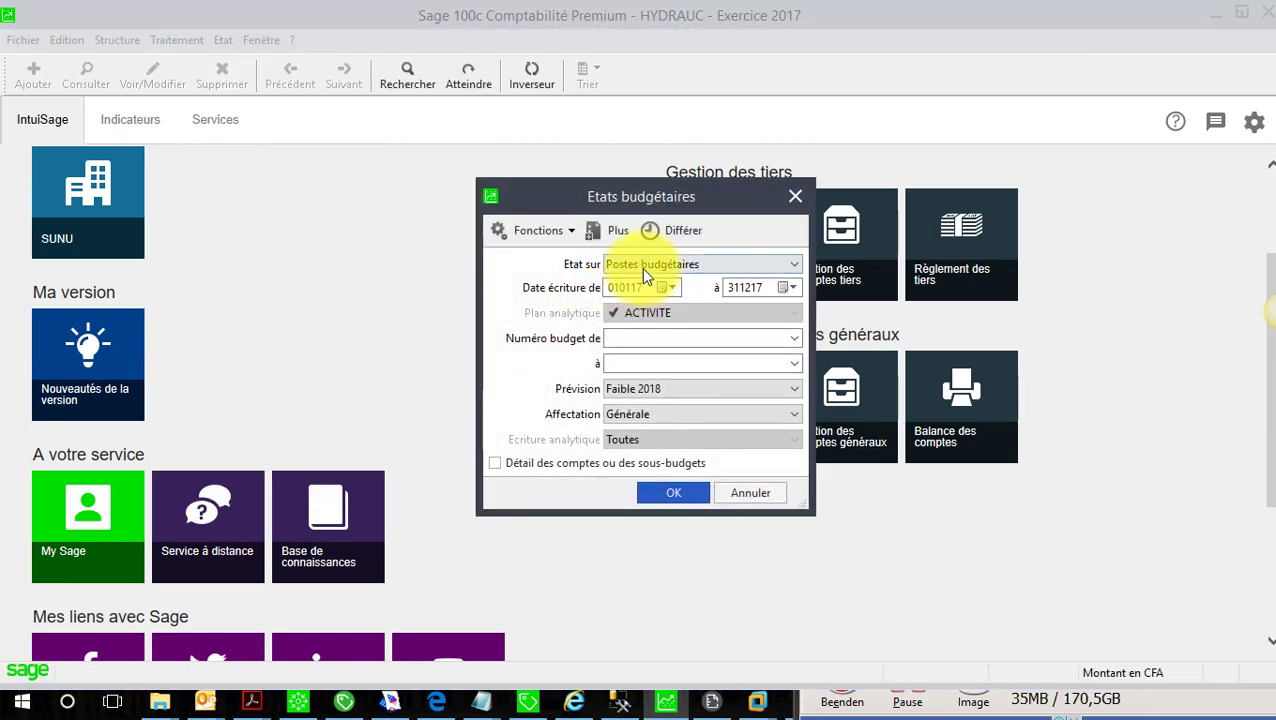
click(641, 266)
click(641, 300)
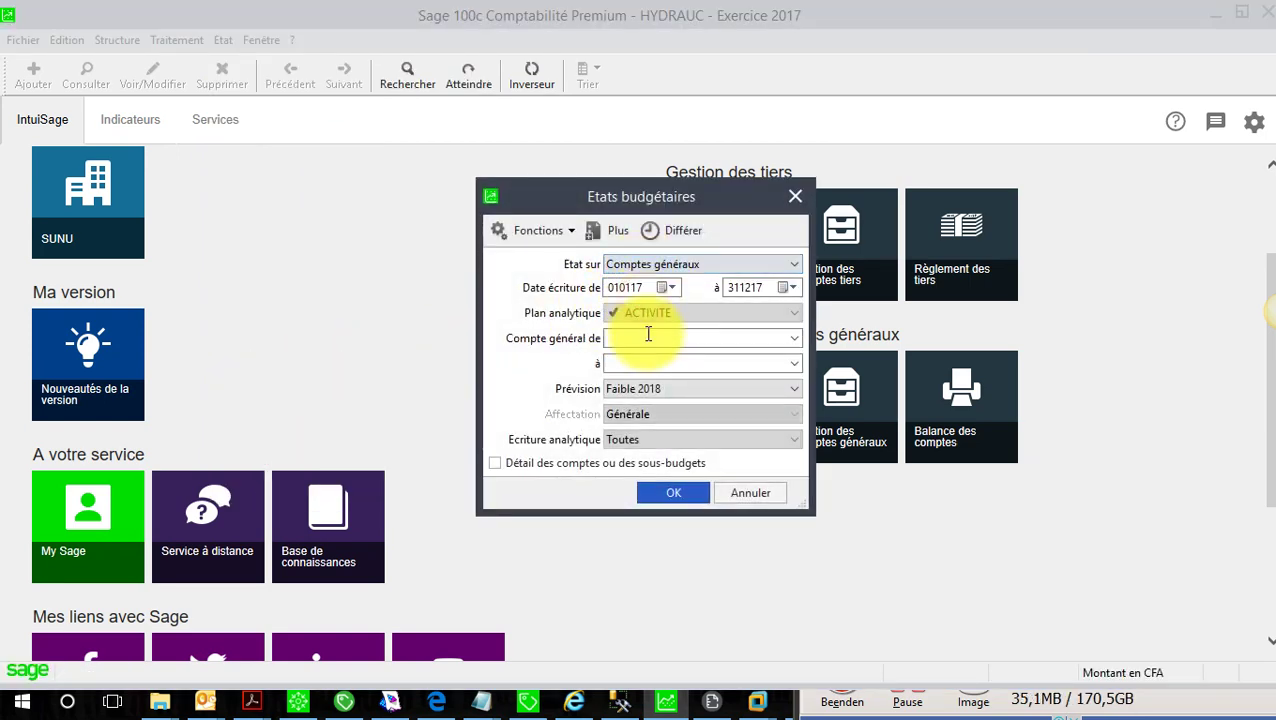
click(632, 389)
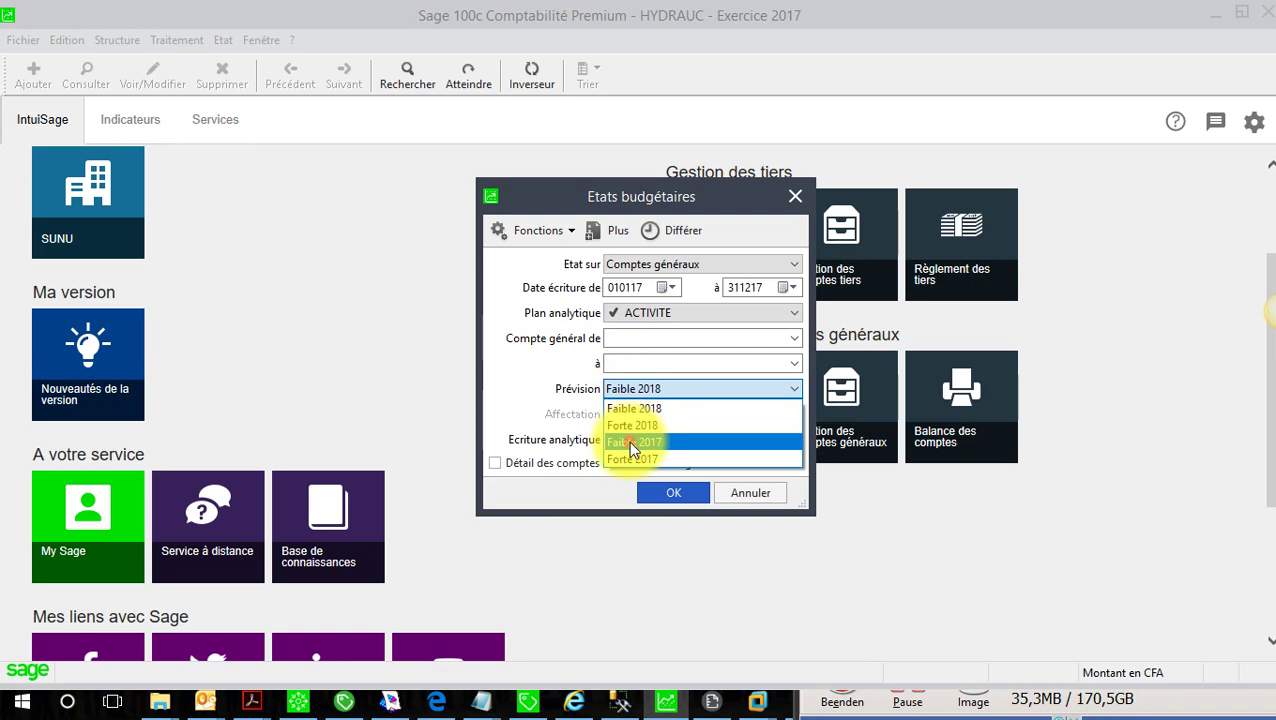
click(628, 441)
click(495, 463)
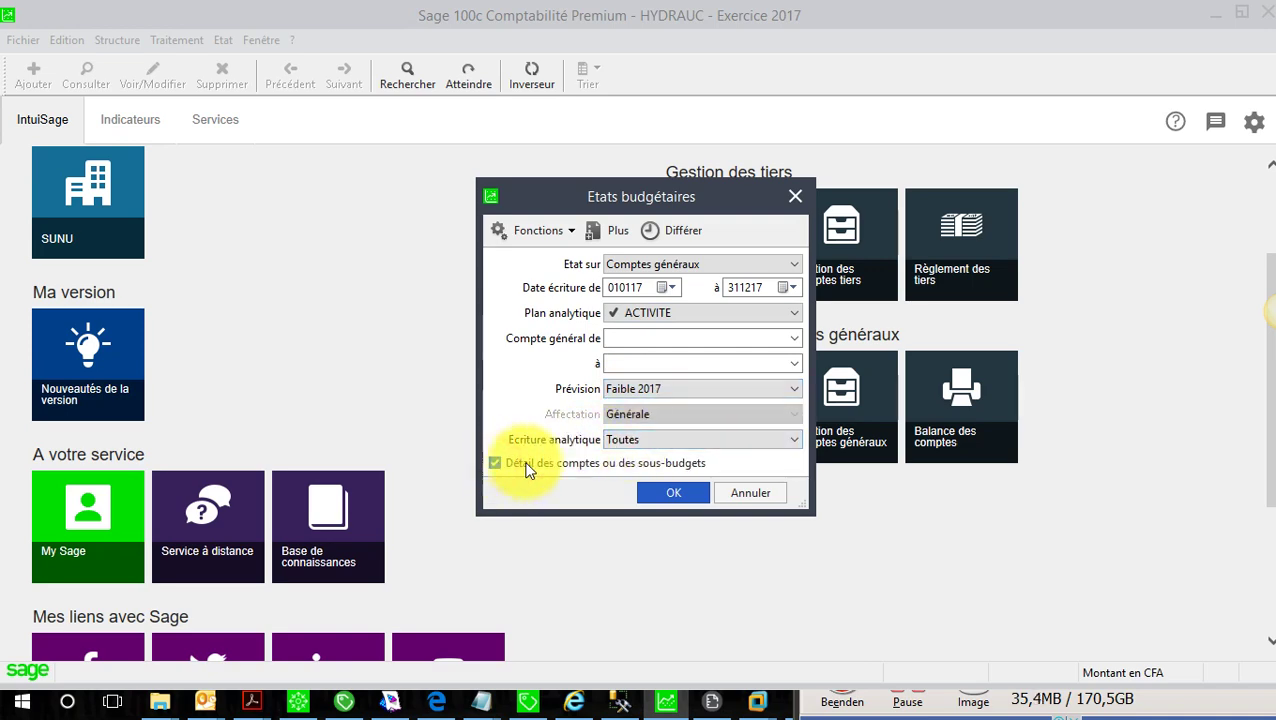
click(654, 492)
click(726, 503)
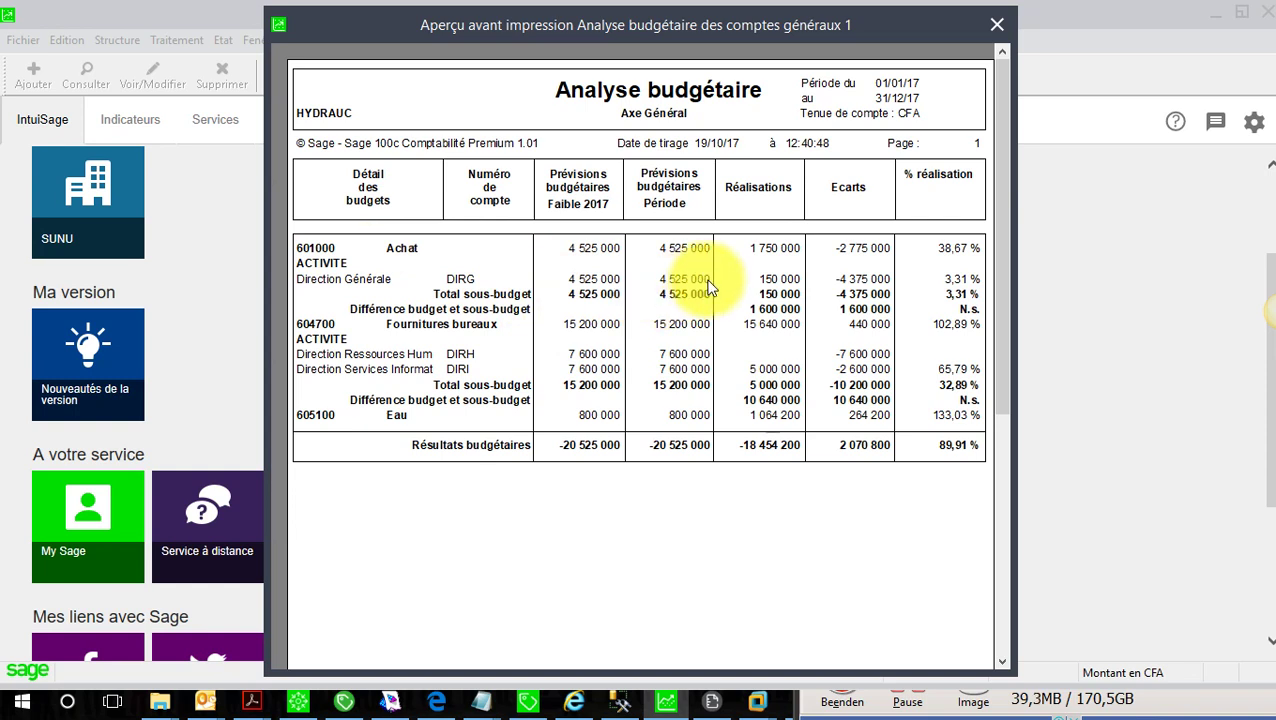
Step: Review the forecasts, actuals and variances per account and section in the budget analysis, and close the preview
scroll(725, 300, down, 1)
scroll(744, 309, up, 1)
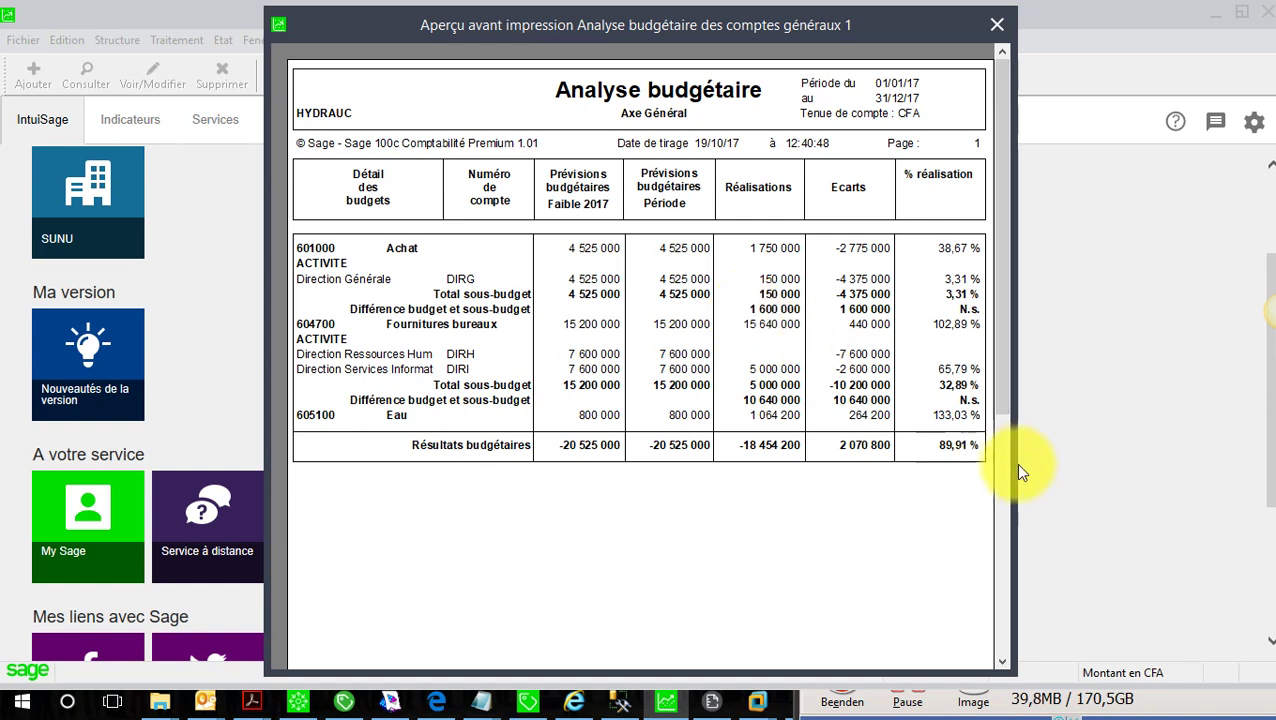
click(997, 25)
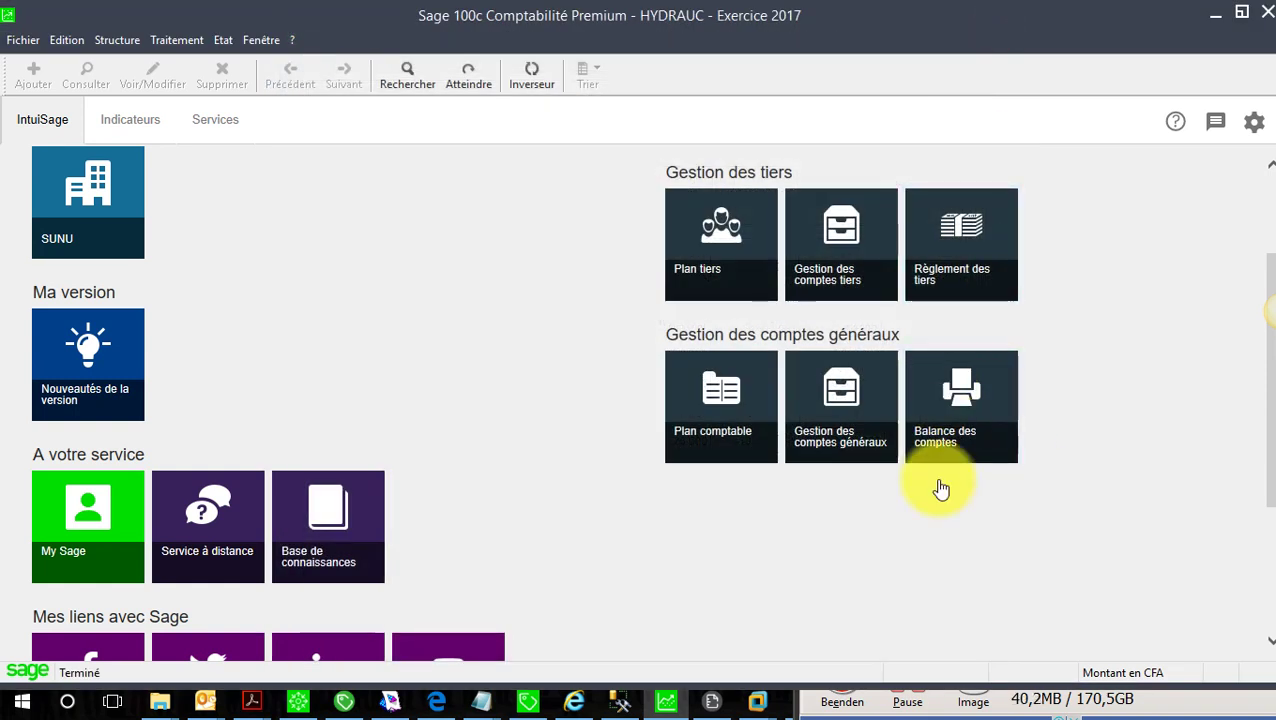
click(1216, 704)
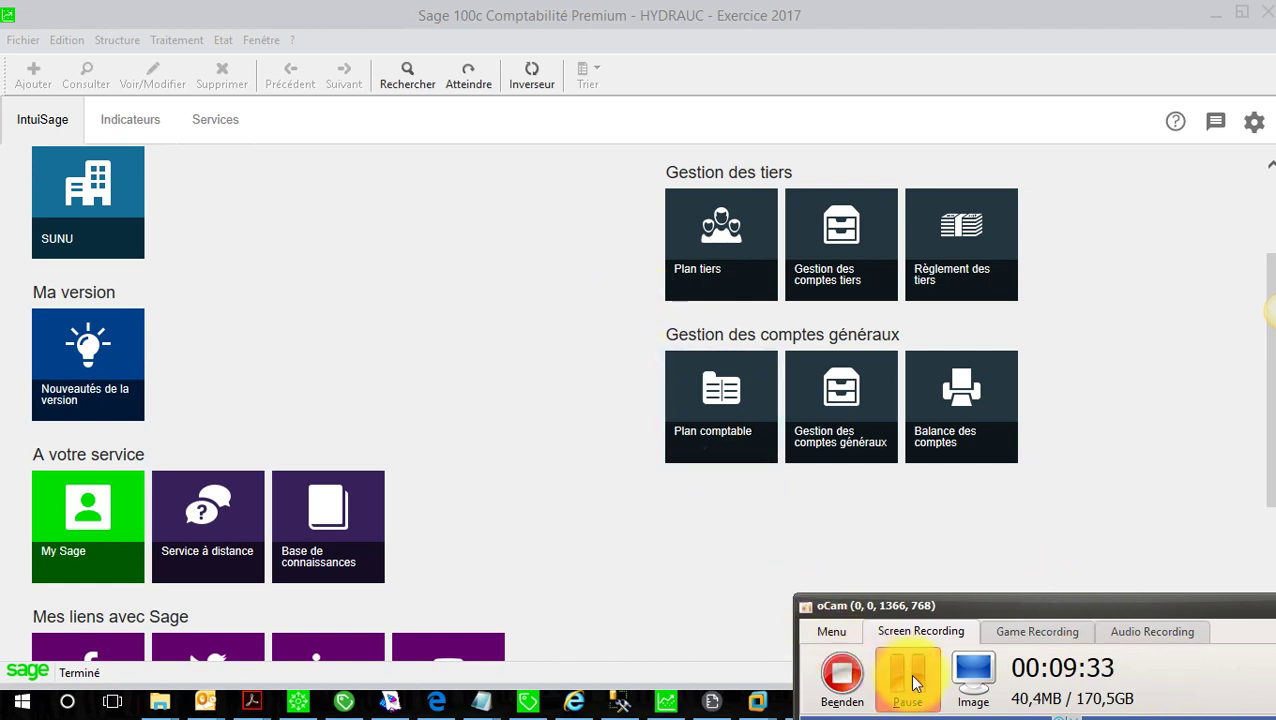